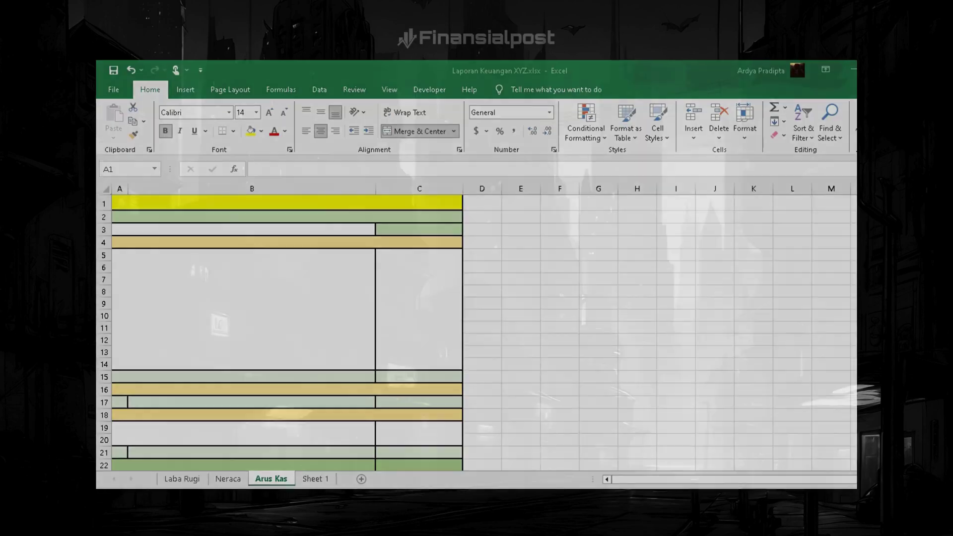
- Enter the title PT XYZ, 'Laporan Arus Kas 31 Desember 2023' and the unit 'Rp ribuan' in C3
{"action": "type", "text": "PT XYZ"}
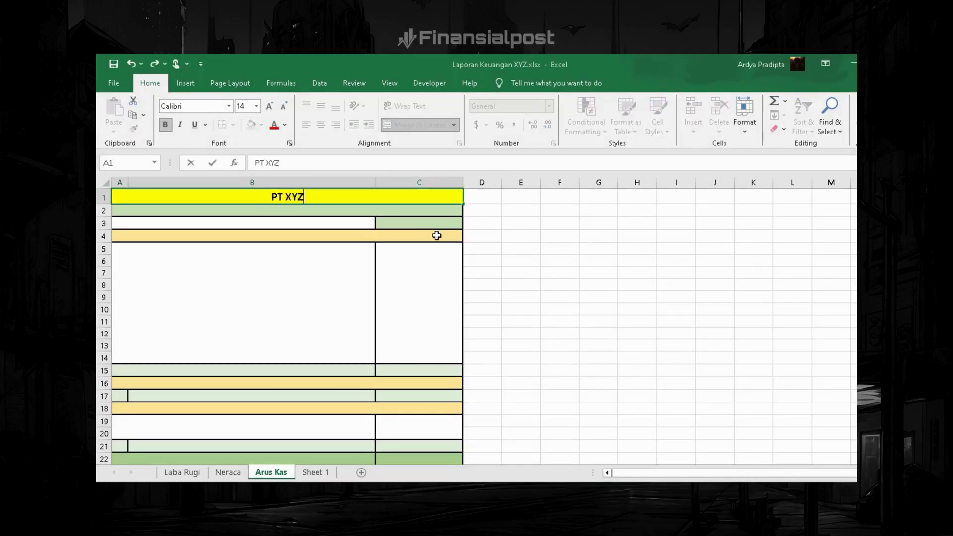
{"action": "key", "text": "Return"}
{"action": "type", "text": "Laporan"}
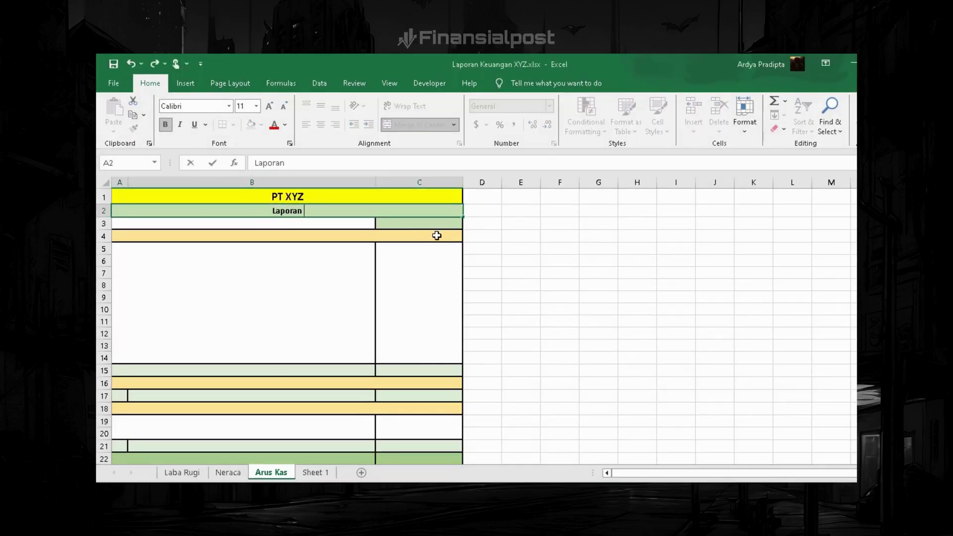
{"action": "type", "text": " Arus Kas 31 De"}
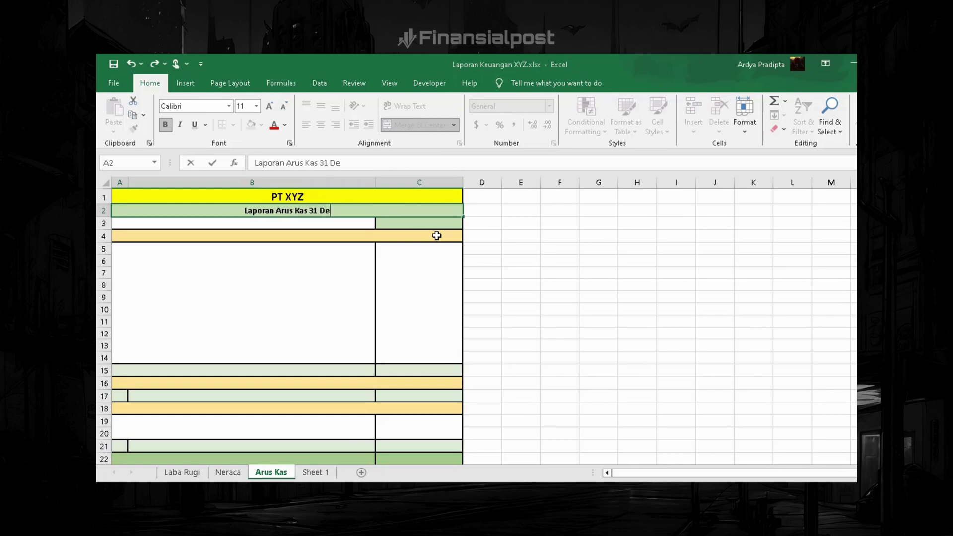
{"action": "type", "text": "sember 2023"}
{"action": "key", "text": "Return"}
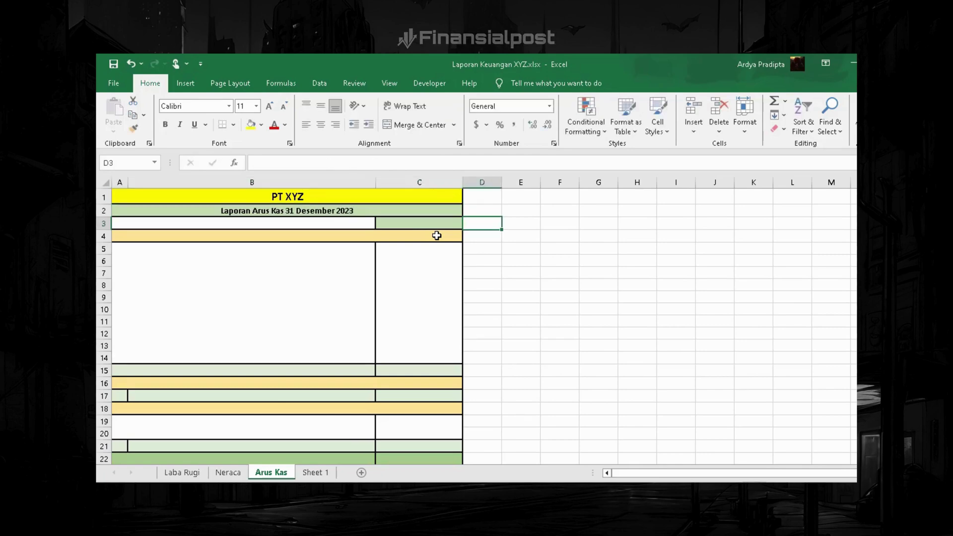
{"action": "key", "text": "Tab"}
{"action": "type", "text": "Rp"}
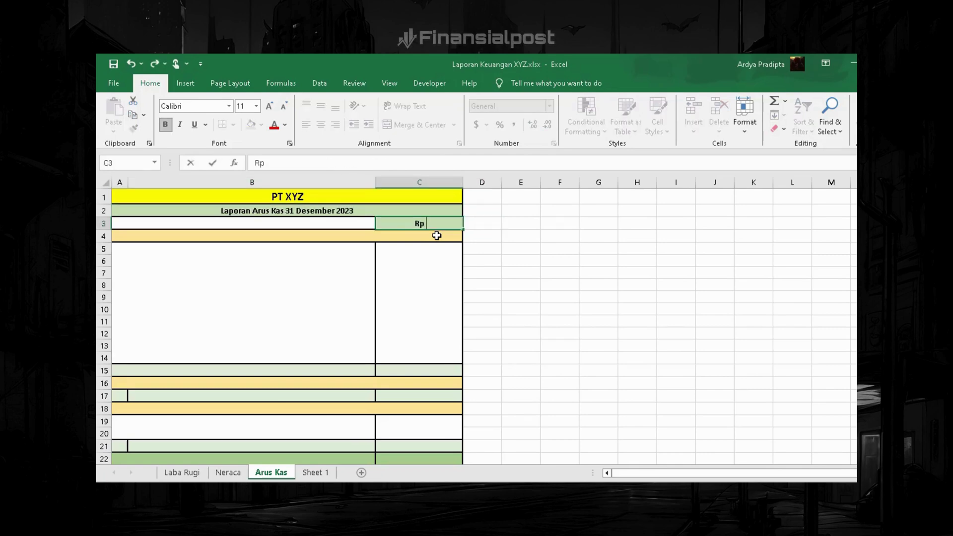
{"action": "type", "text": " ribuan"}
{"action": "key", "text": "Return"}
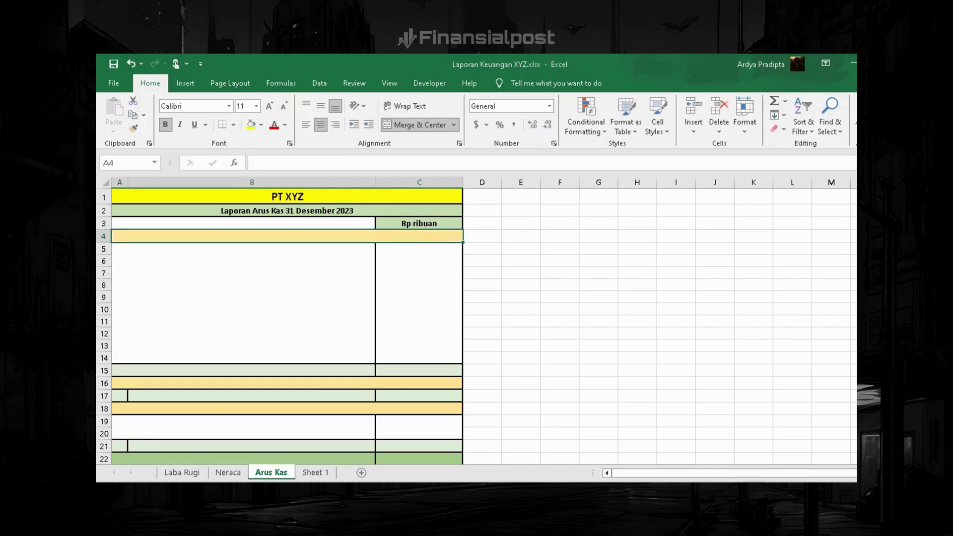
- Add the Operasional, Investasi and Pembiayaan 'Arus Kas dari Kegiatan' section headings
{"action": "type", "text": "Arus Kas dari Kegiatan Ope"}
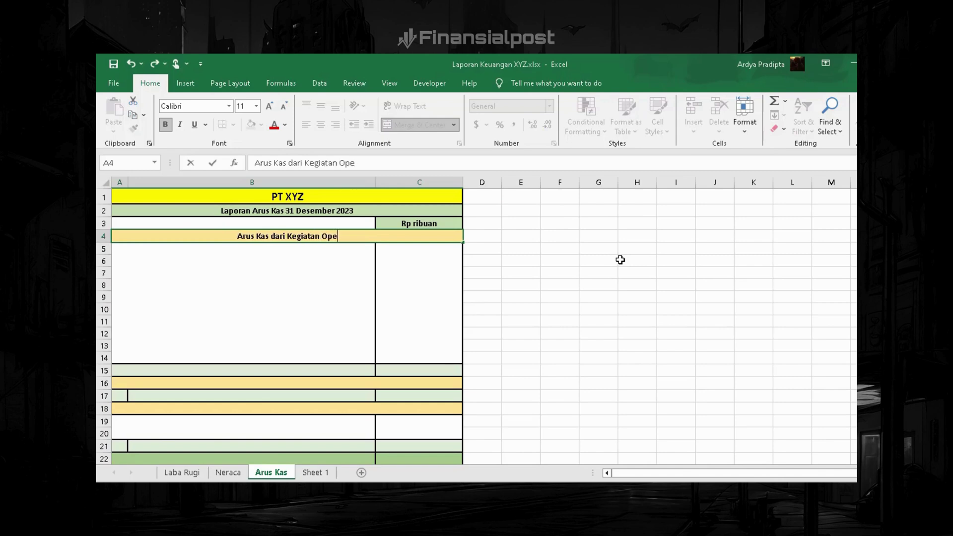
{"action": "type", "text": "rasional"}
{"action": "key", "text": "Return"}
{"action": "key", "text": "Down"}
{"action": "key", "text": "Down"}
{"action": "key", "text": "Down"}
{"action": "type", "text": "Arus Kas dari Kegiatan In"}
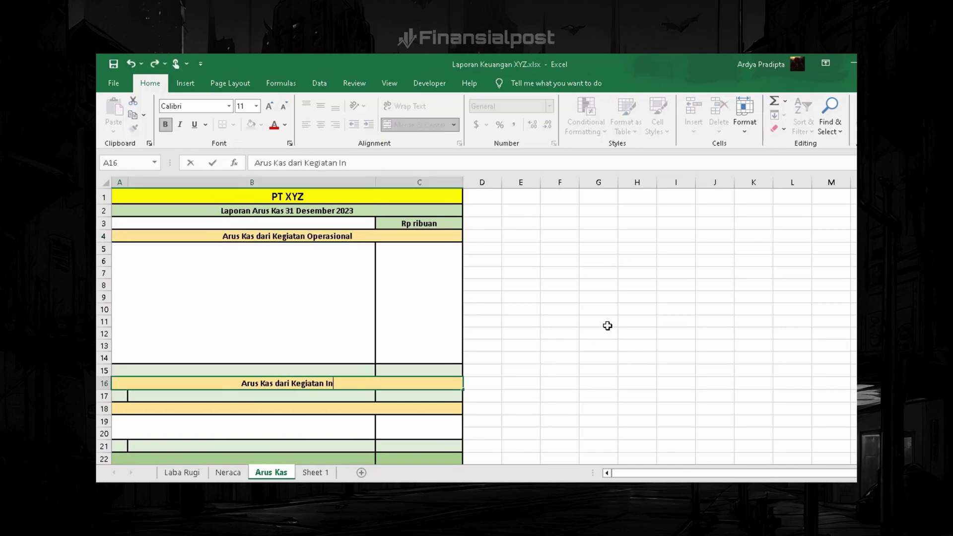
{"action": "type", "text": "vestasi"}
{"action": "key", "text": "Return"}
{"action": "key", "text": "Down"}
{"action": "type", "text": "Arus Kas dari Kegiatan "}
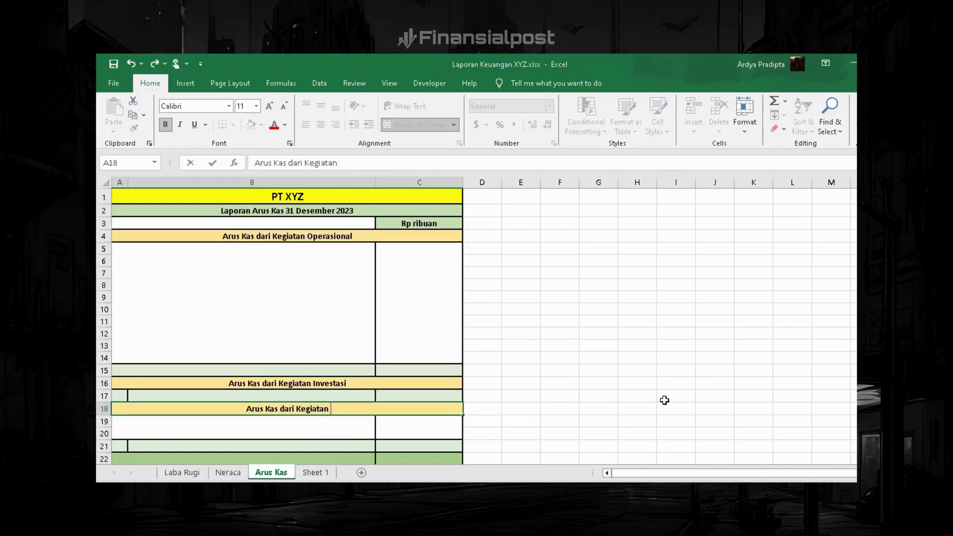
{"action": "type", "text": "Pembiayaan"}
{"action": "key", "text": "Return"}
- Label A22 'Total Kas Bersih dari Kegiatan Operasional, Investasi, dan Pembiayaan'
{"action": "left_click", "coordinate": [334, 458]}
{"action": "type", "text": "T"}
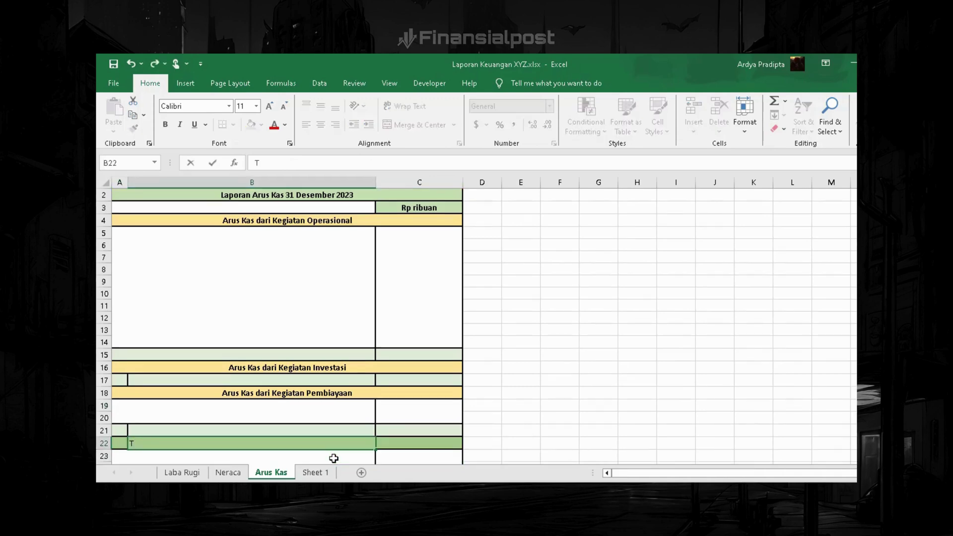
{"action": "key", "text": "Escape"}
{"action": "key", "text": "Left"}
{"action": "type", "text": "Total Kas Besri"}
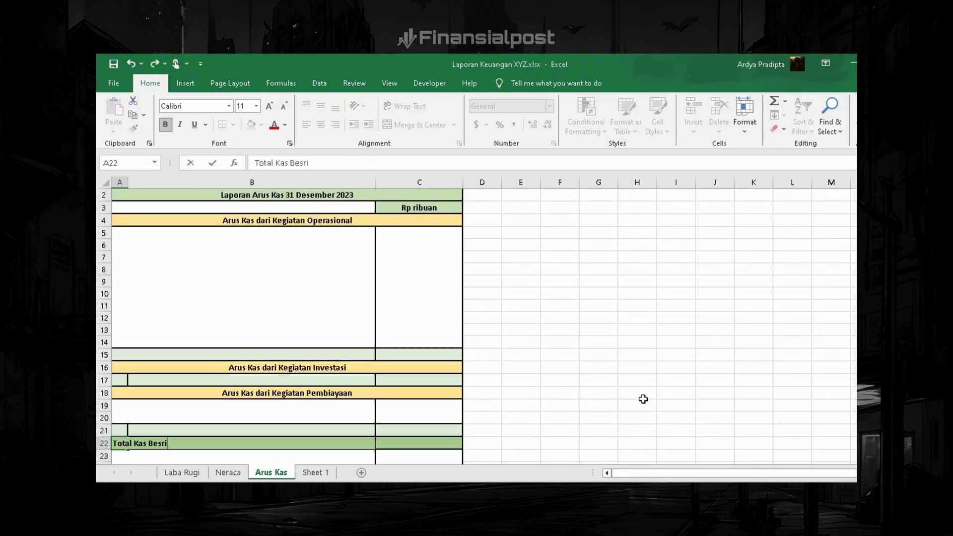
{"action": "key", "text": "BackSpace"}
{"action": "key", "text": "BackSpace"}
{"action": "key", "text": "BackSpace"}
{"action": "type", "text": "rsih dari Kegiatan Operasional, Inve"}
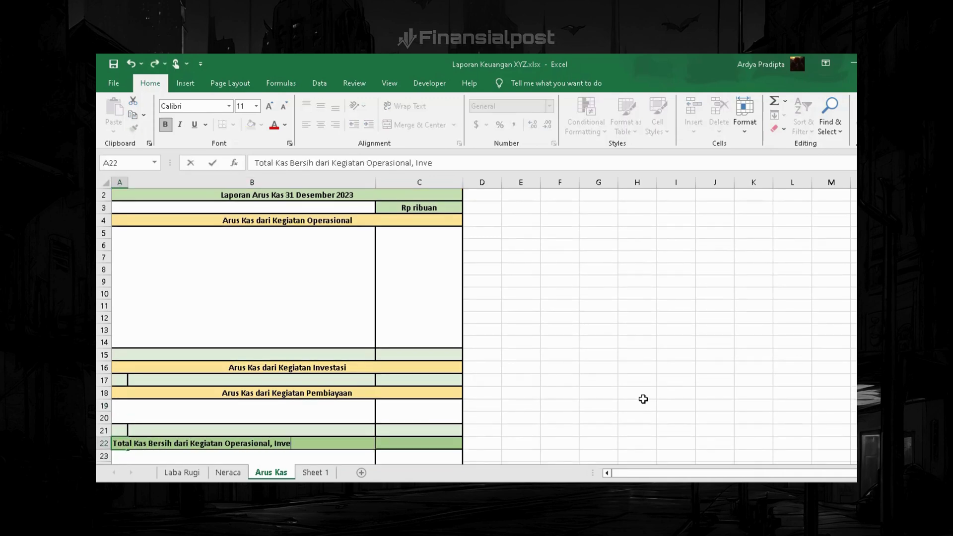
{"action": "type", "text": "stasi, dan Pembiayaan"}
{"action": "key", "text": "ctrl+Return"}
{"action": "left_click", "coordinate": [418, 443]}
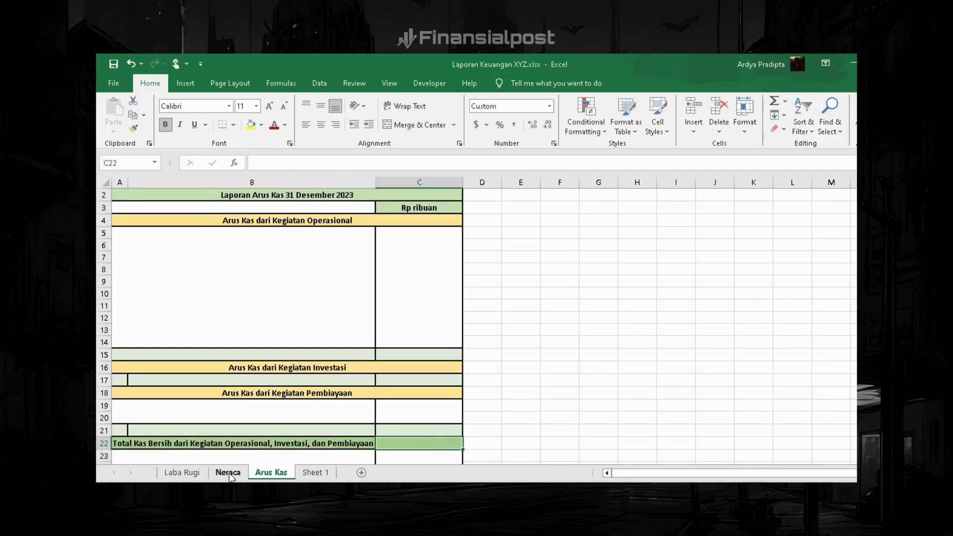
{"action": "left_click", "coordinate": [230, 473]}
- Discard a trial =D8-E8 entry on Neraca and return to the top of Arus Kas
{"action": "type", "text": "=D8-E8"}
{"action": "key", "text": "Escape"}
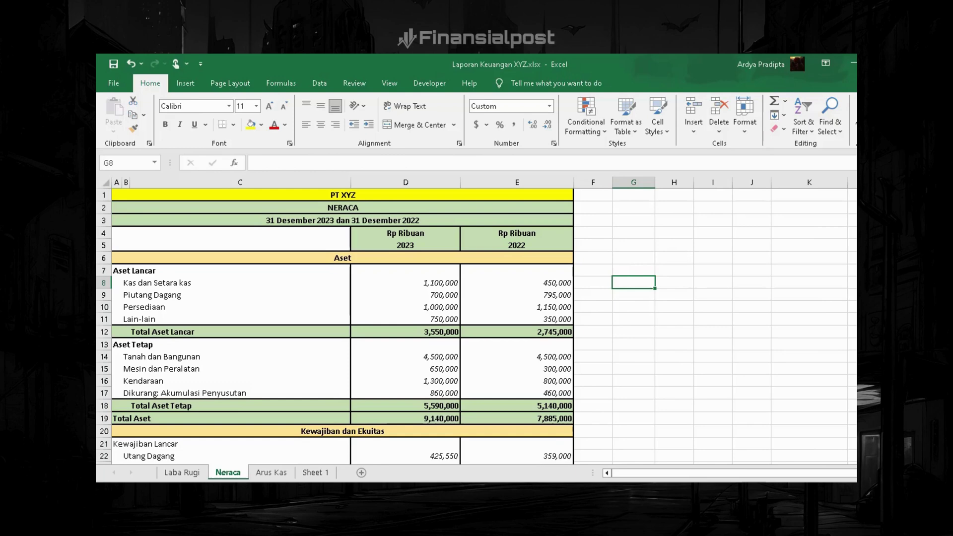
{"action": "left_click", "coordinate": [272, 473]}
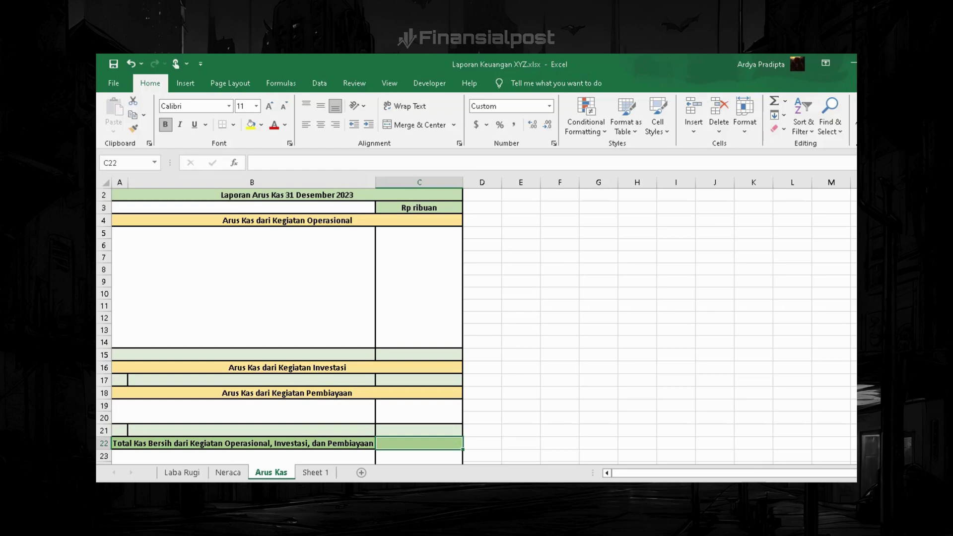
{"action": "scroll", "coordinate": [333, 427], "scroll_direction": "up", "scroll_amount": 1}
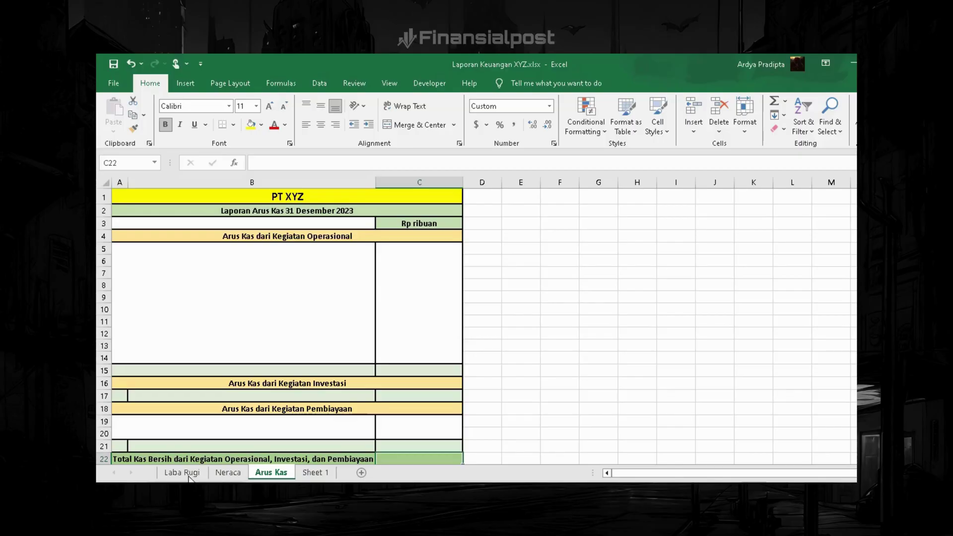
- Review the Laba Rugi income statement, then the Neraca balance sheet's year columns
{"action": "left_click", "coordinate": [182, 472]}
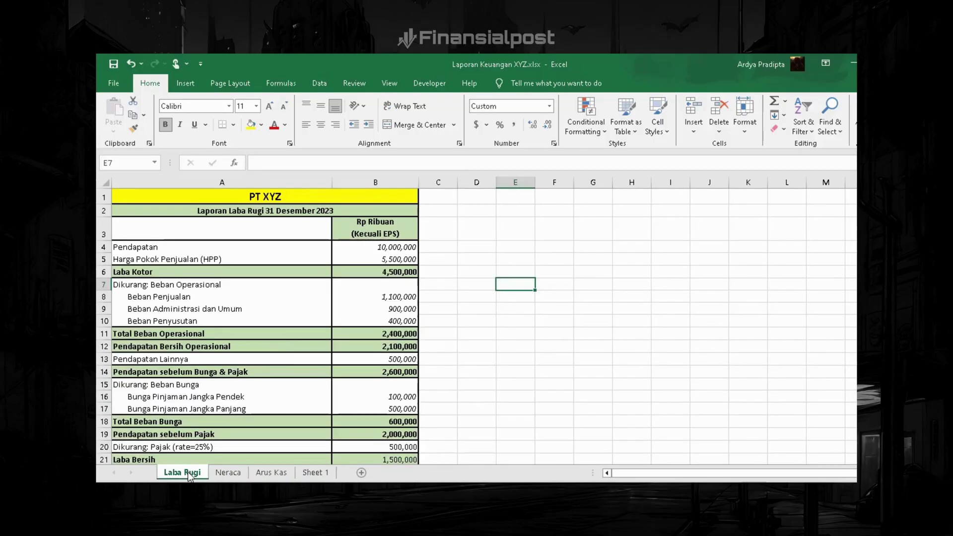
{"action": "scroll", "coordinate": [304, 332], "scroll_direction": "down", "scroll_amount": 1}
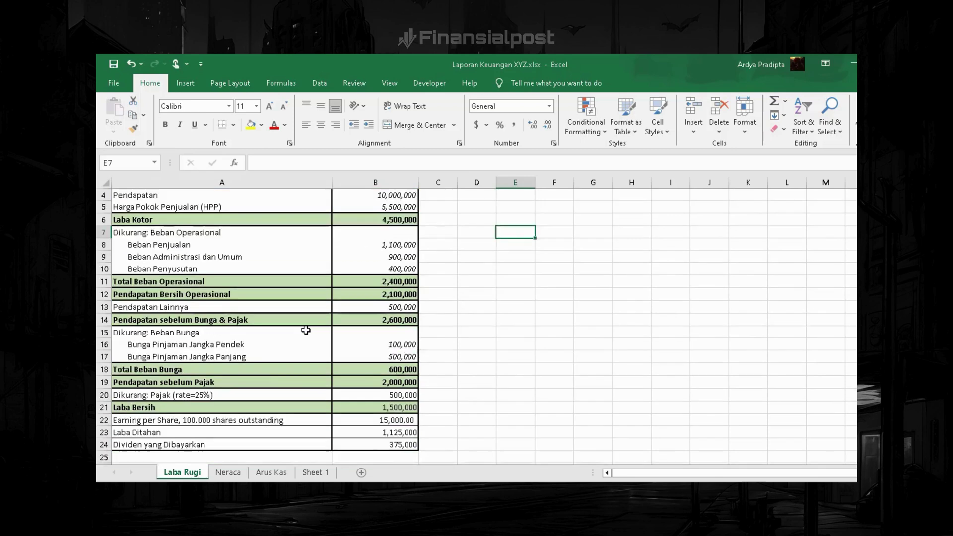
{"action": "scroll", "coordinate": [305, 331], "scroll_direction": "down", "scroll_amount": 1}
{"action": "scroll", "coordinate": [306, 330], "scroll_direction": "up", "scroll_amount": 1}
{"action": "scroll", "coordinate": [305, 330], "scroll_direction": "up", "scroll_amount": 1}
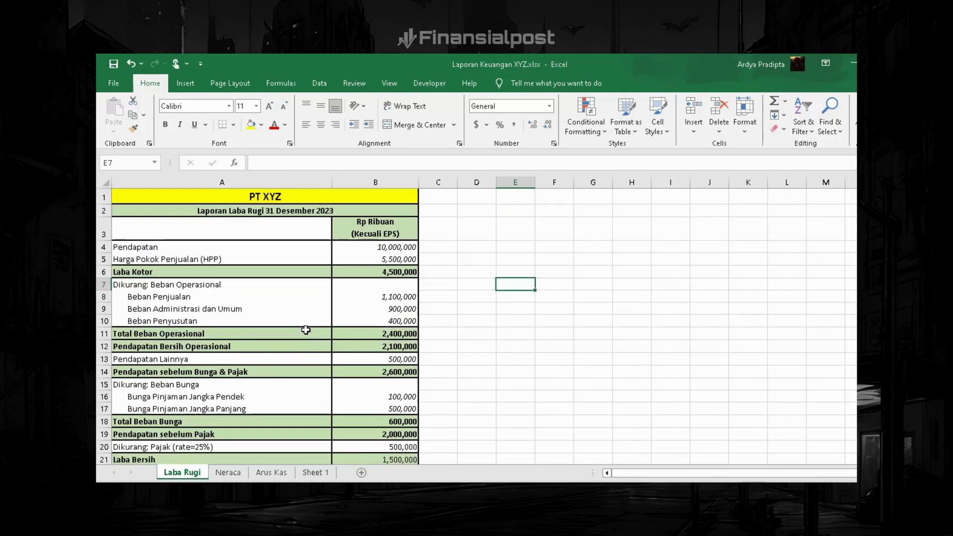
{"action": "key", "text": "ctrl+Page_Down"}
{"action": "left_click_drag", "start_coordinate": [405, 234], "coordinate": [517, 246]}
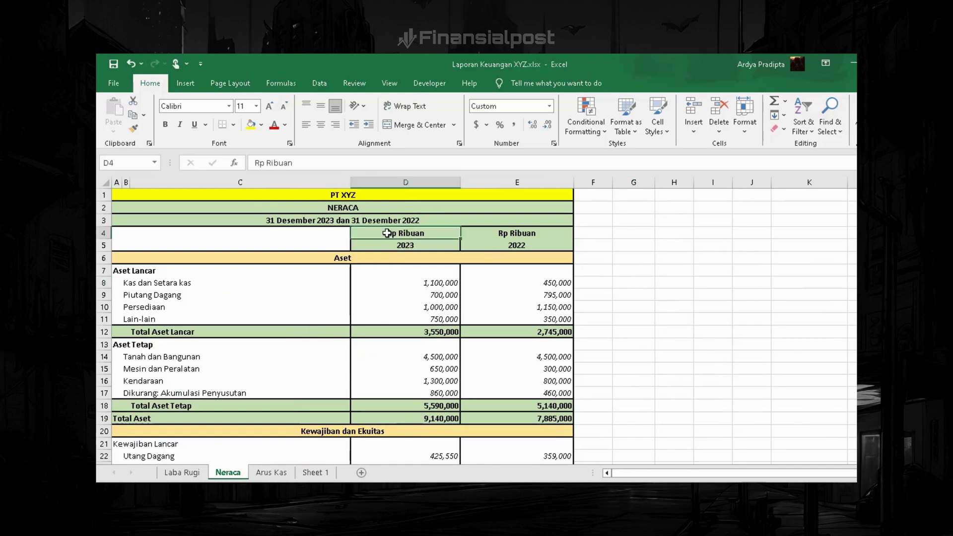
{"action": "left_click", "coordinate": [594, 234]}
{"action": "scroll", "coordinate": [502, 273], "scroll_direction": "down", "scroll_amount": 1}
{"action": "scroll", "coordinate": [501, 273], "scroll_direction": "down", "scroll_amount": 3}
{"action": "scroll", "coordinate": [502, 273], "scroll_direction": "down", "scroll_amount": 2}
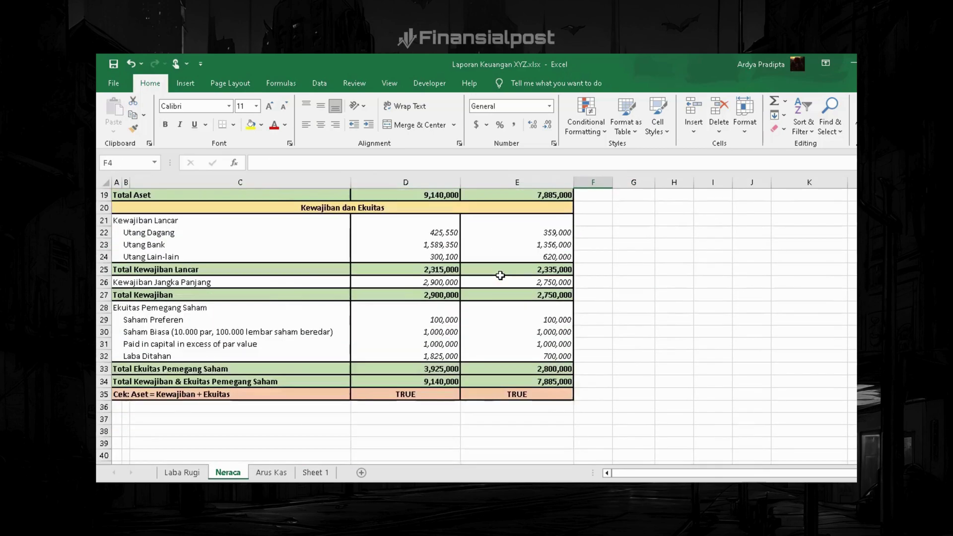
{"action": "scroll", "coordinate": [501, 274], "scroll_direction": "up", "scroll_amount": 6}
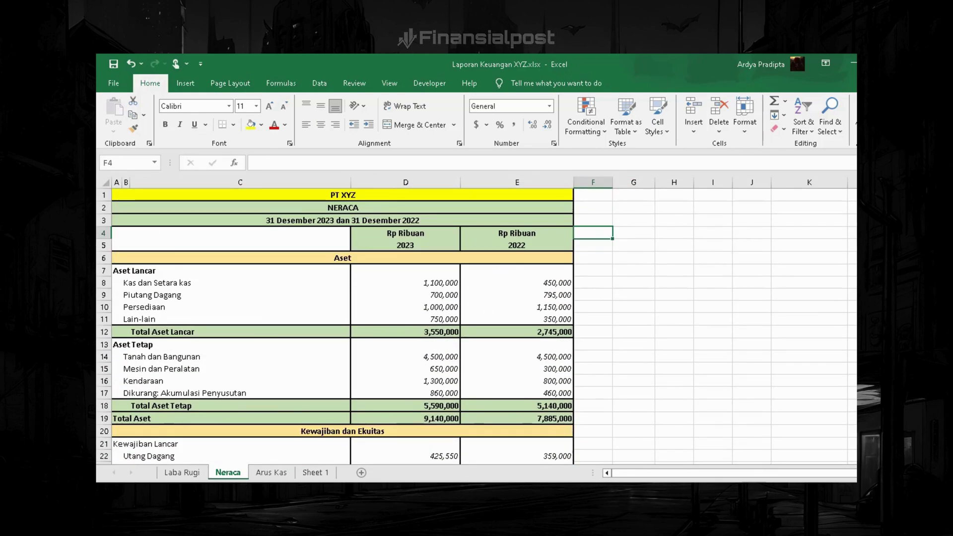
- Recheck Laba Rugi, then Neraca down to its TRUE check row, and return to Arus Kas
{"action": "left_click", "coordinate": [192, 474]}
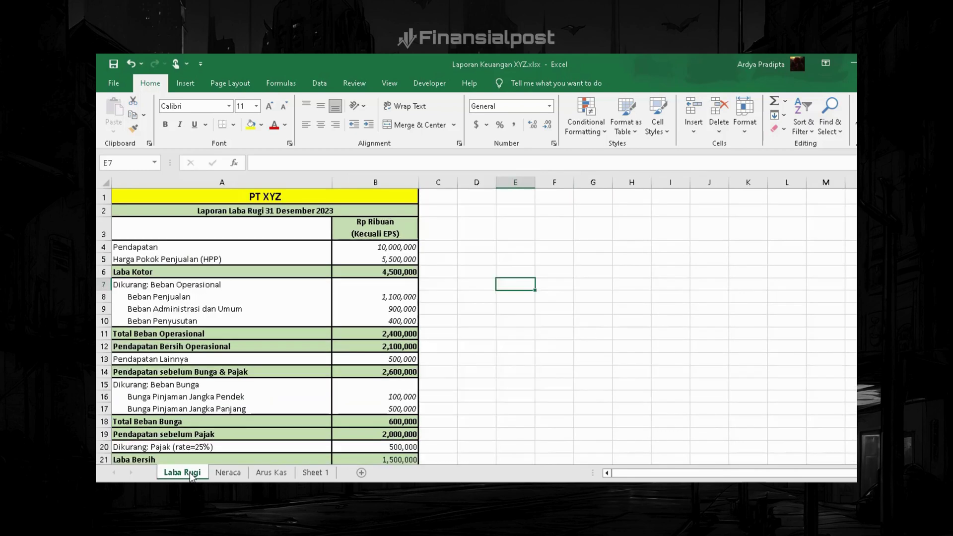
{"action": "scroll", "coordinate": [298, 313], "scroll_direction": "down", "scroll_amount": 2}
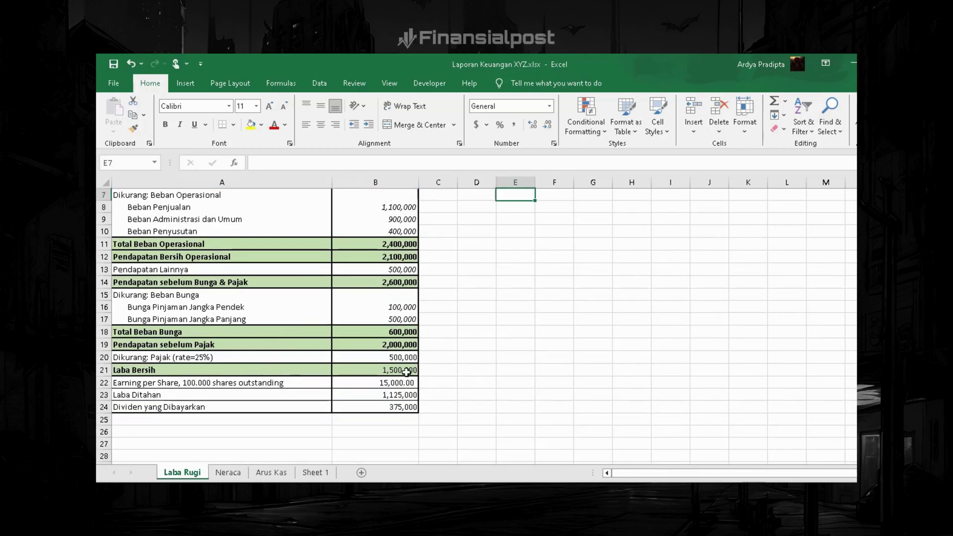
{"action": "scroll", "coordinate": [370, 374], "scroll_direction": "up", "scroll_amount": 1}
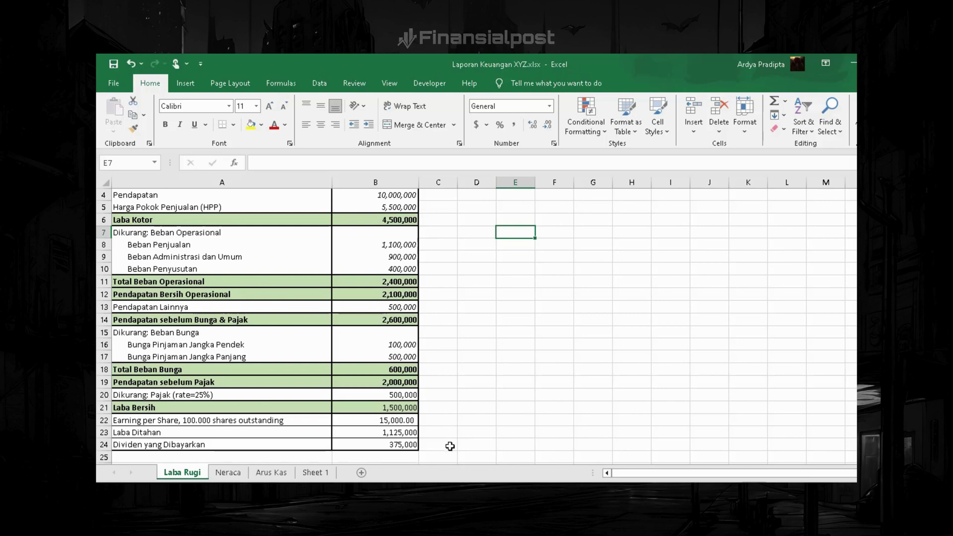
{"action": "left_click", "coordinate": [228, 472]}
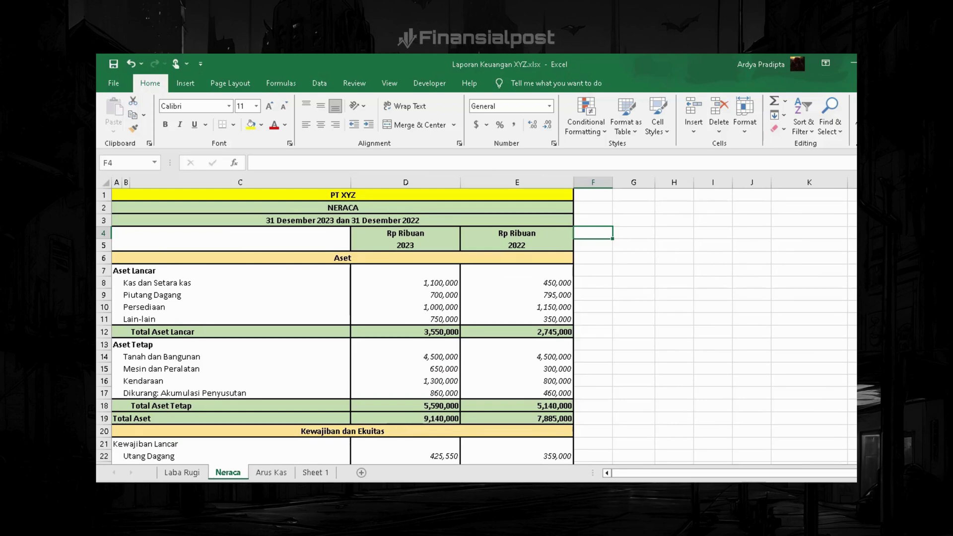
{"action": "scroll", "coordinate": [477, 325], "scroll_direction": "down", "scroll_amount": 1}
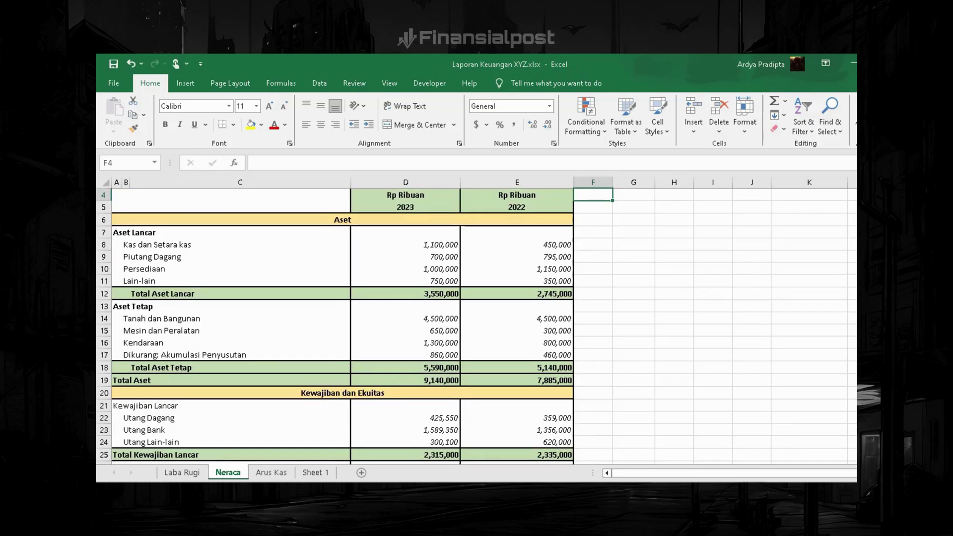
{"action": "scroll", "coordinate": [477, 325], "scroll_direction": "down", "scroll_amount": 2}
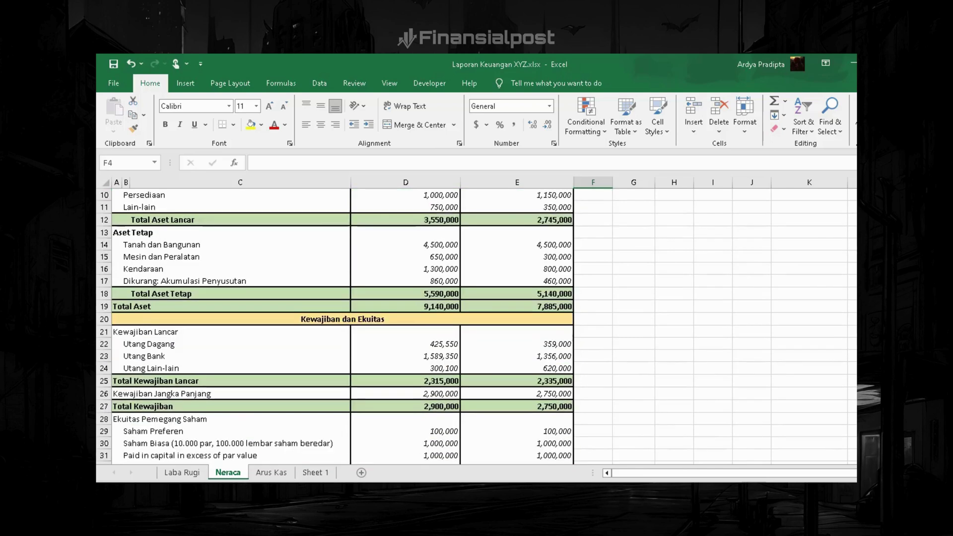
{"action": "scroll", "coordinate": [477, 324], "scroll_direction": "down", "scroll_amount": 1}
{"action": "scroll", "coordinate": [476, 324], "scroll_direction": "down", "scroll_amount": 1}
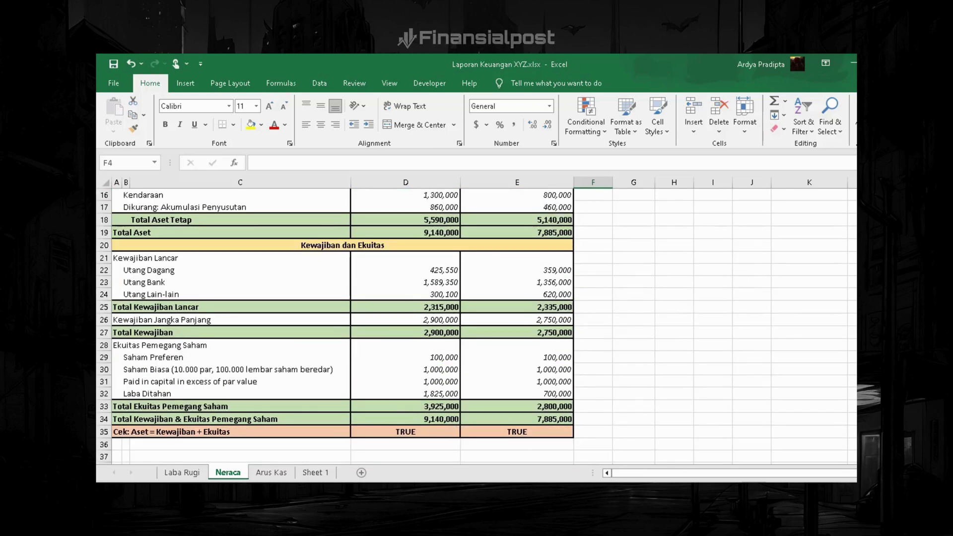
{"action": "scroll", "coordinate": [477, 325], "scroll_direction": "up", "scroll_amount": 1}
{"action": "scroll", "coordinate": [477, 324], "scroll_direction": "up", "scroll_amount": 2}
{"action": "scroll", "coordinate": [476, 324], "scroll_direction": "up", "scroll_amount": 2}
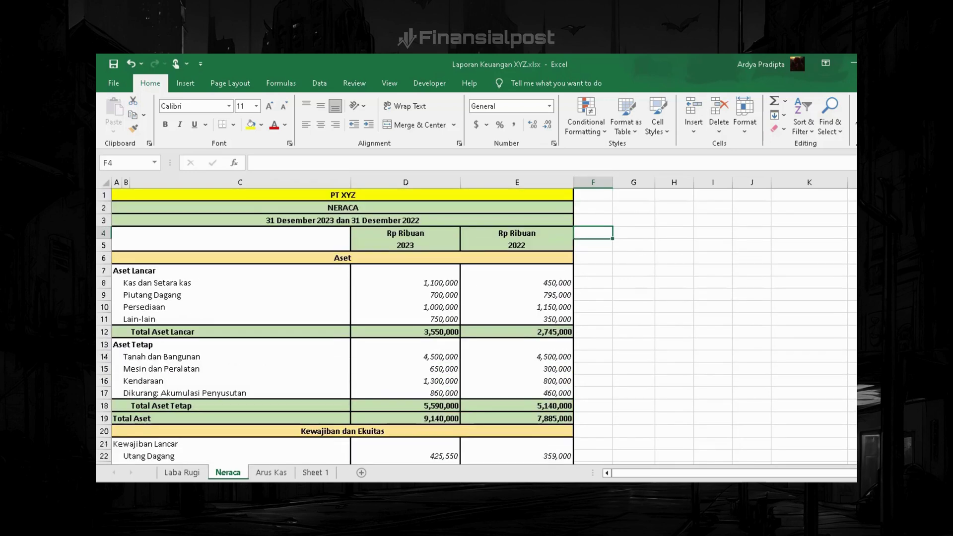
{"action": "key", "text": "ctrl+Page_Down"}
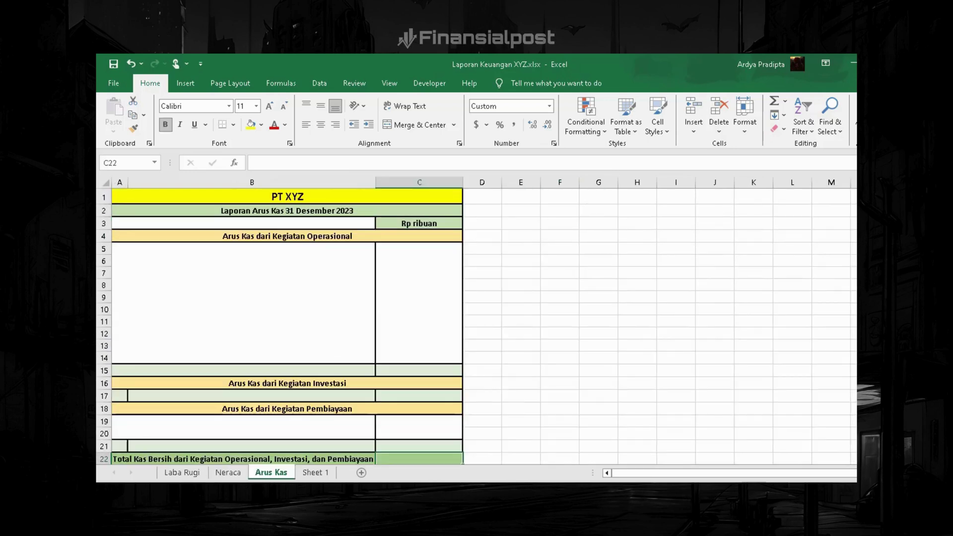
- Add Laba Bersih in A5 linked to ='Laba Rugi'!B21, showing 1,500,000
{"action": "left_click", "coordinate": [125, 249]}
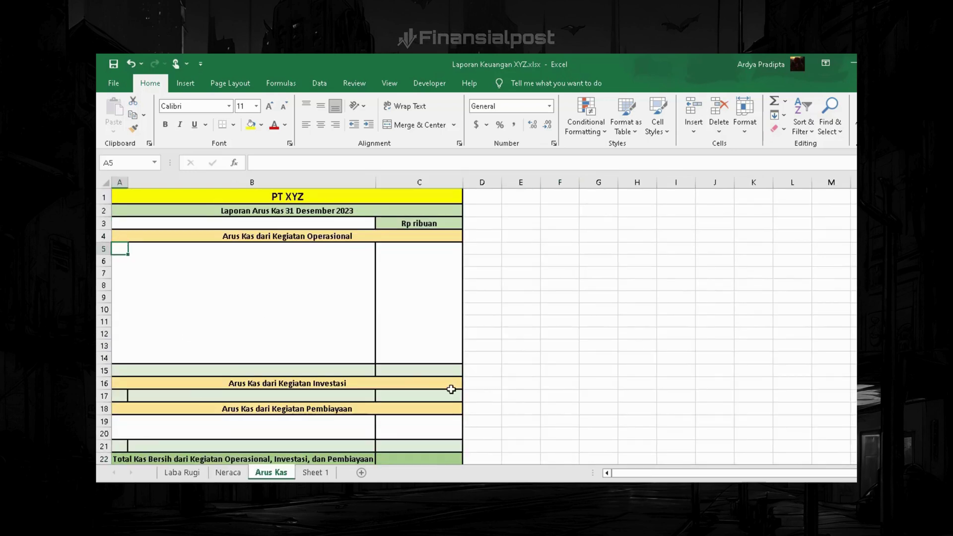
{"action": "type", "text": "Laba Ber"}
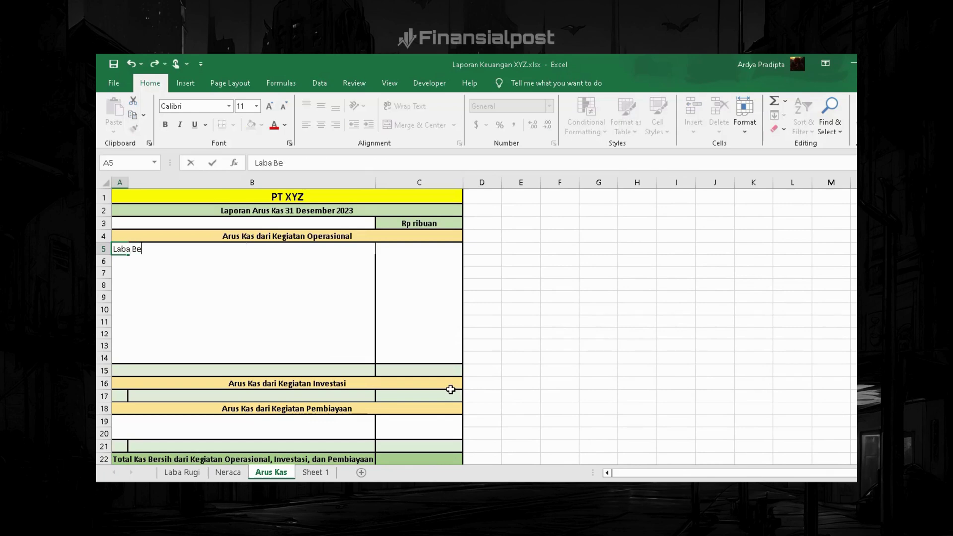
{"action": "type", "text": "sih"}
{"action": "key", "text": "Tab"}
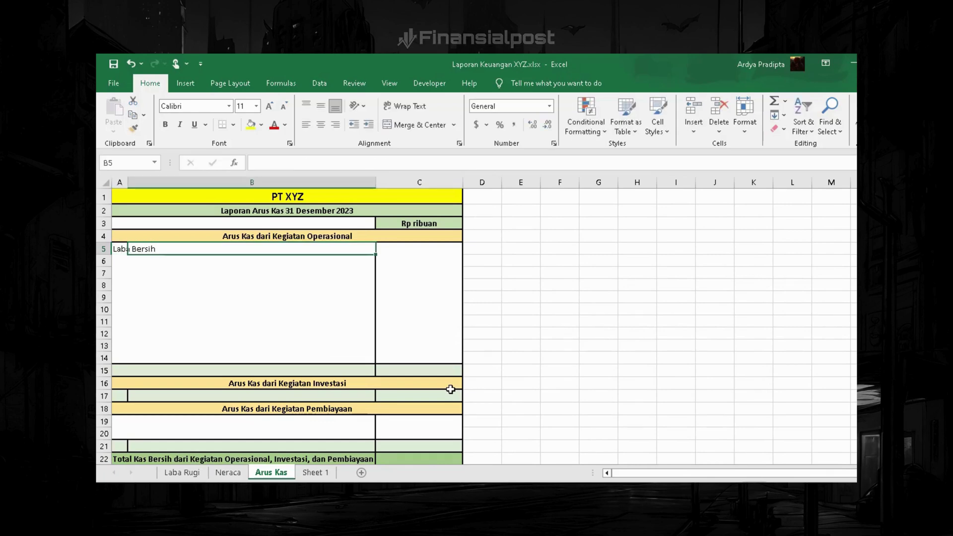
{"action": "type", "text": "="}
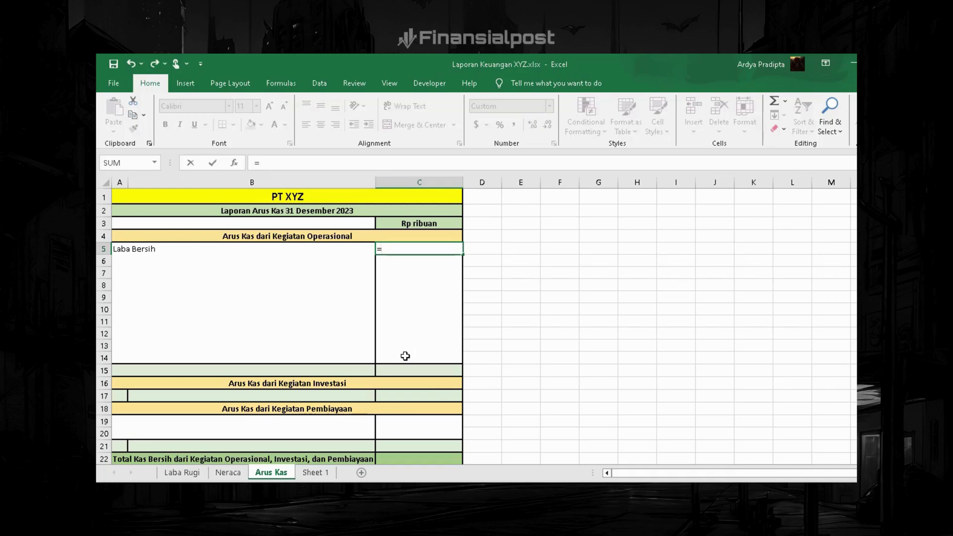
{"action": "left_click", "coordinate": [193, 473]}
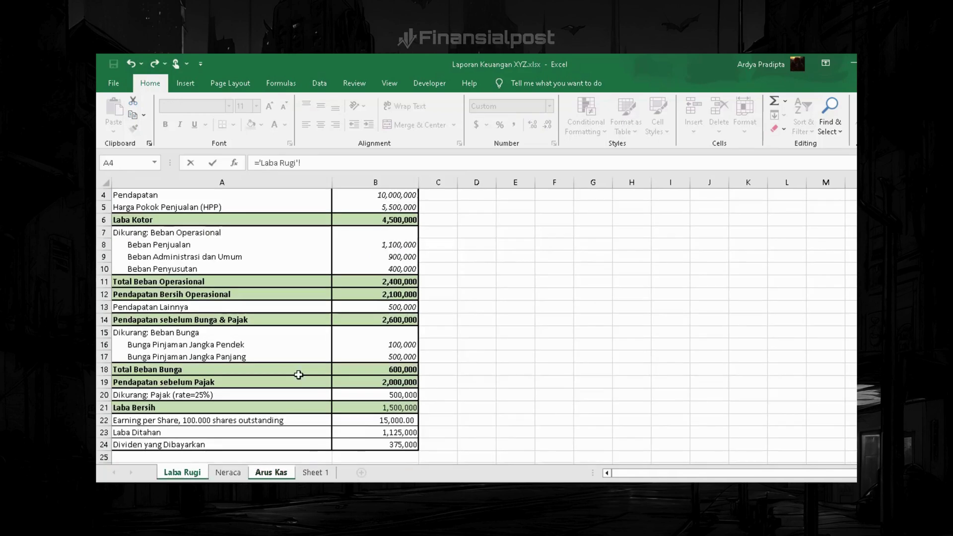
{"action": "left_click", "coordinate": [387, 408]}
{"action": "key", "text": "Return"}
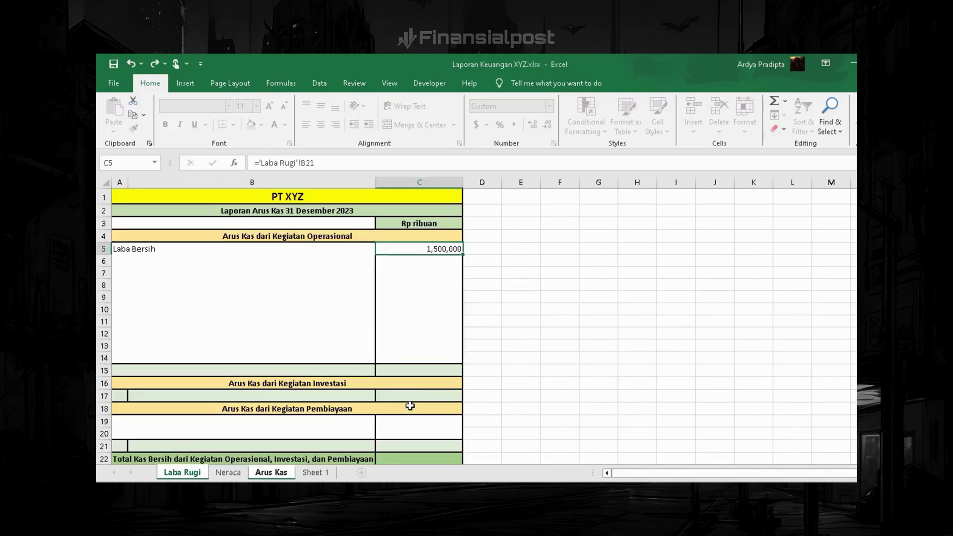
- Label A6 as Beban Penyusutan
{"action": "left_click", "coordinate": [433, 248]}
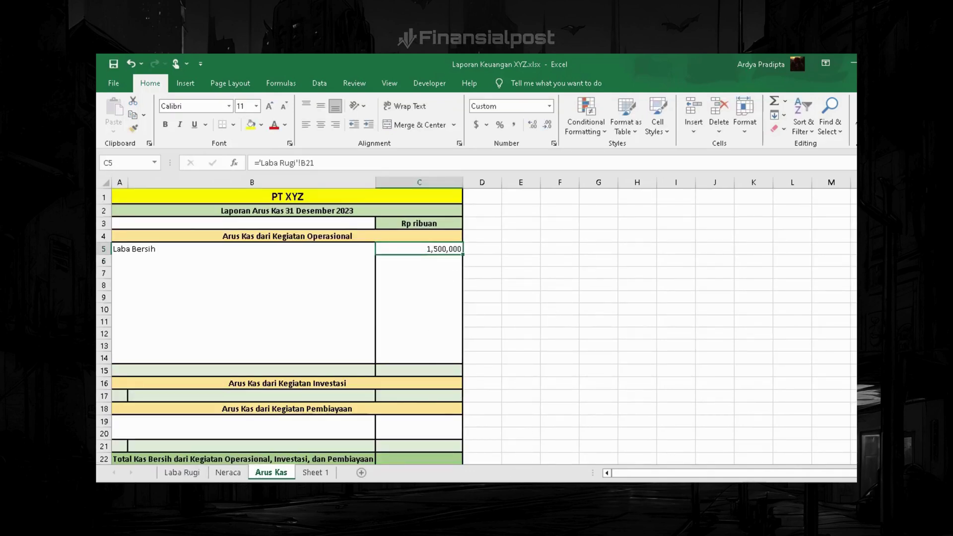
{"action": "left_click", "coordinate": [134, 264]}
{"action": "left_click", "coordinate": [122, 263]}
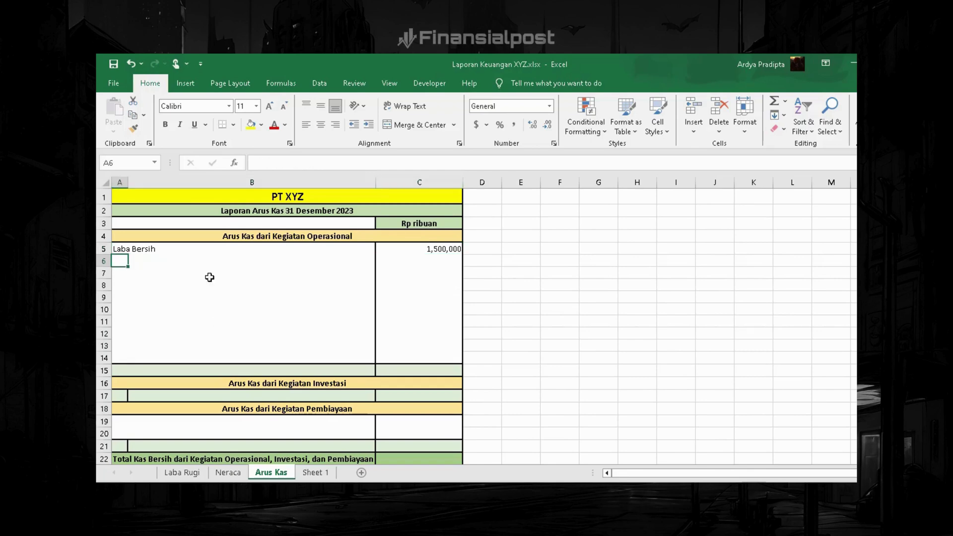
{"action": "type", "text": "Beban Pen"}
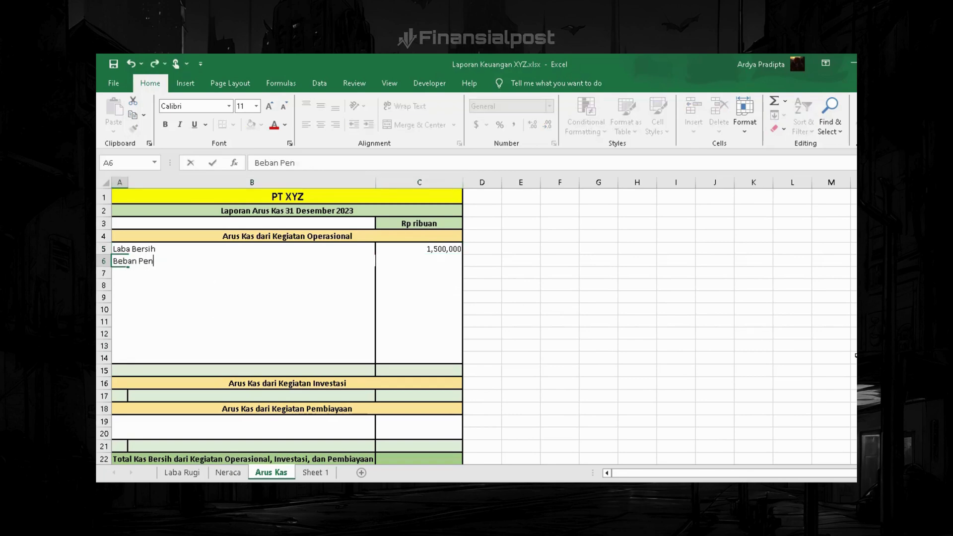
{"action": "type", "text": "yusutan"}
{"action": "key", "text": "Tab"}
{"action": "key", "text": "Tab"}
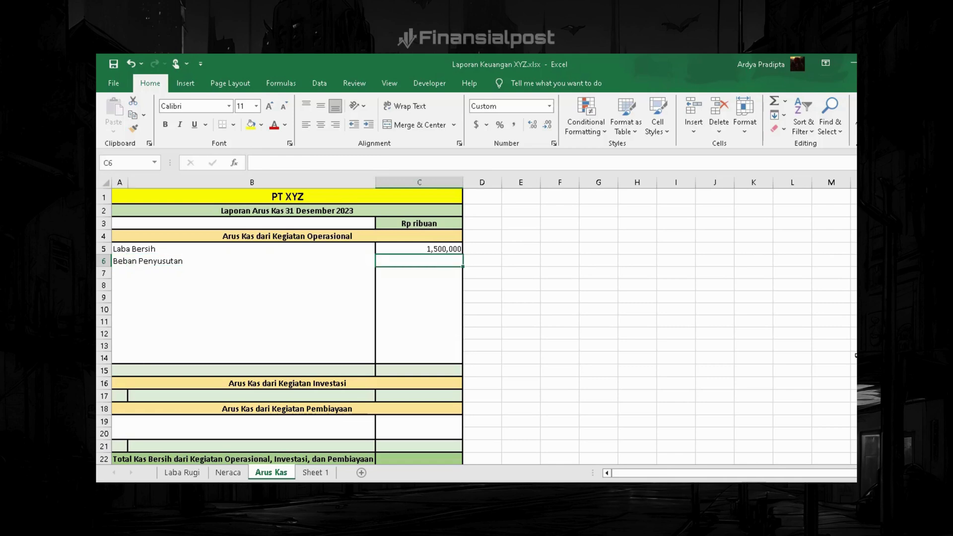
- Set C6 to ='Laba Rugi'!B10 so Beban Penyusutan shows 400,000
{"action": "type", "text": "="}
{"action": "left_click", "coordinate": [184, 473]}
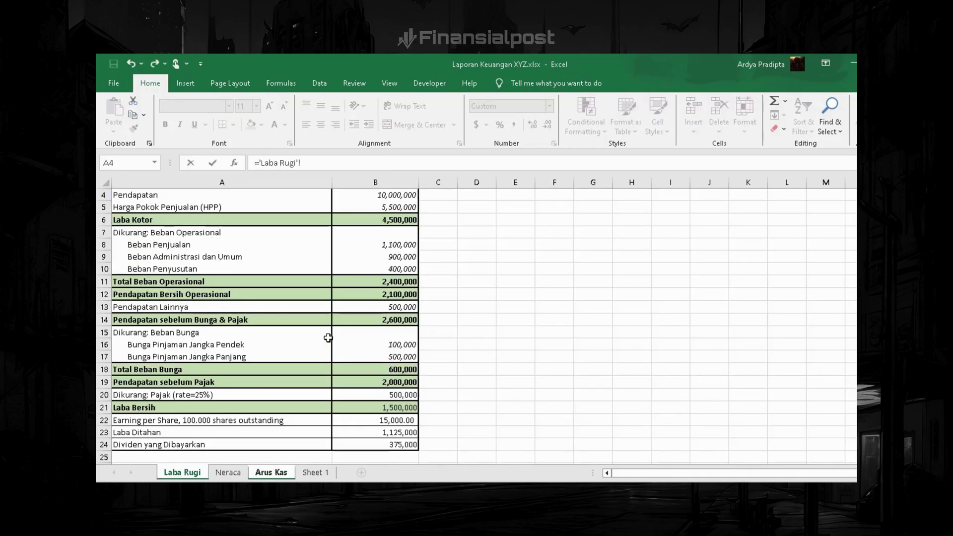
{"action": "left_click", "coordinate": [385, 269]}
{"action": "scroll", "coordinate": [382, 284], "scroll_direction": "up", "scroll_amount": 1}
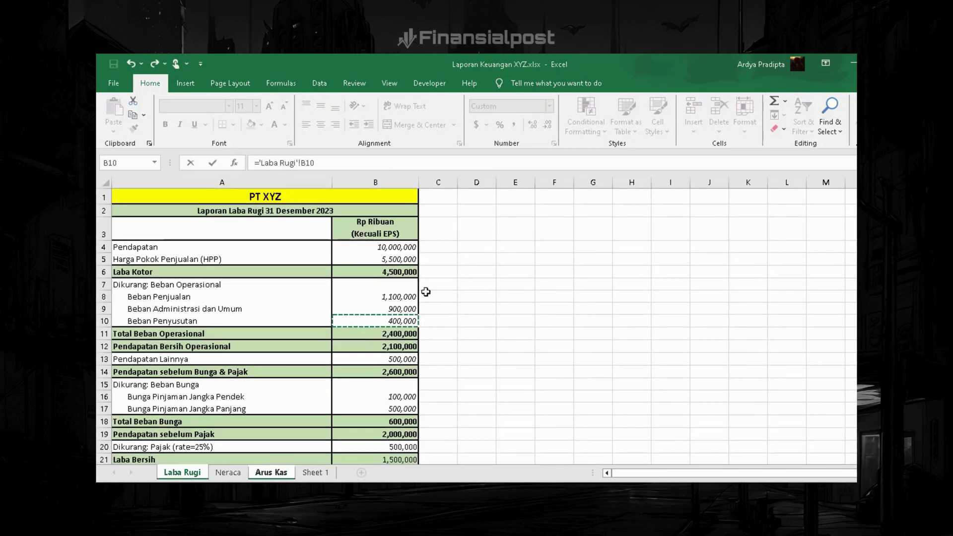
{"action": "key", "text": "Return"}
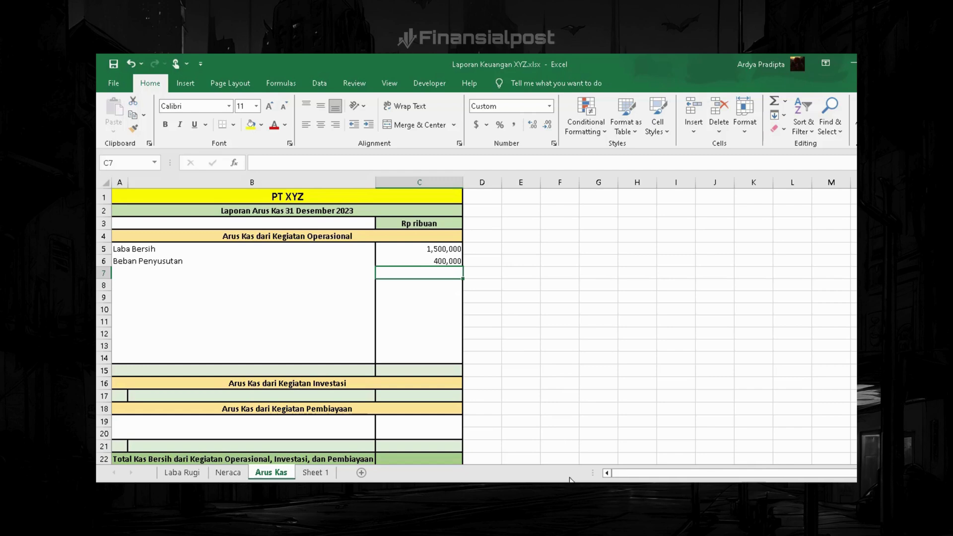
- Enter Perubahan Aset in A7 with Piutang Dagang, Persediaan and Aset Lancar Lainnya changes in B8:B10
{"action": "left_click", "coordinate": [124, 273]}
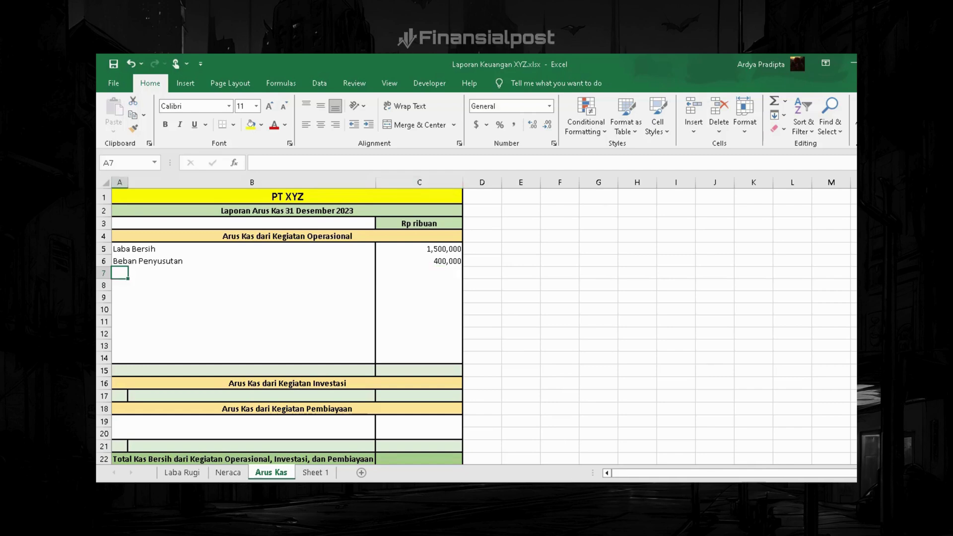
{"action": "type", "text": "Perubahan Aset"}
{"action": "key", "text": "Return"}
{"action": "key", "text": "Right"}
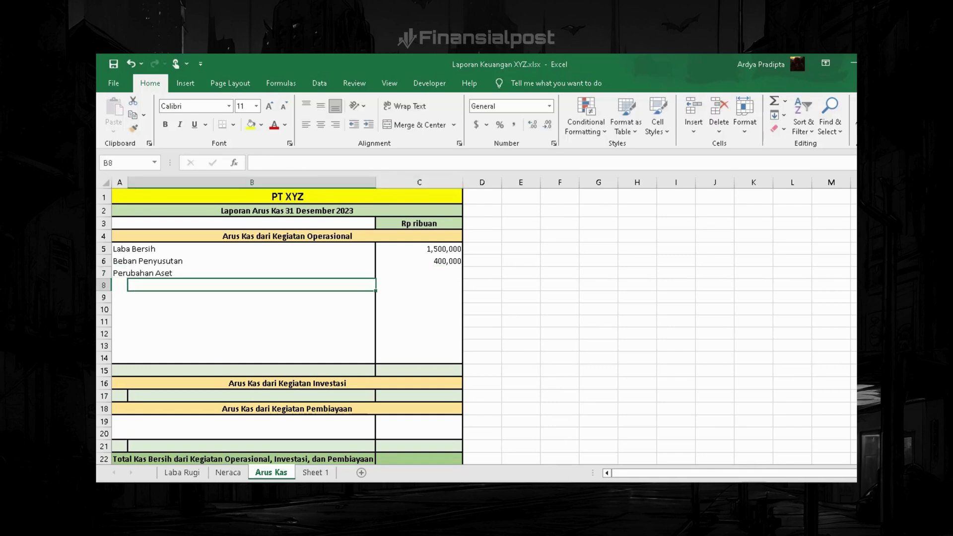
{"action": "type", "text": "Perubahan Piutang"}
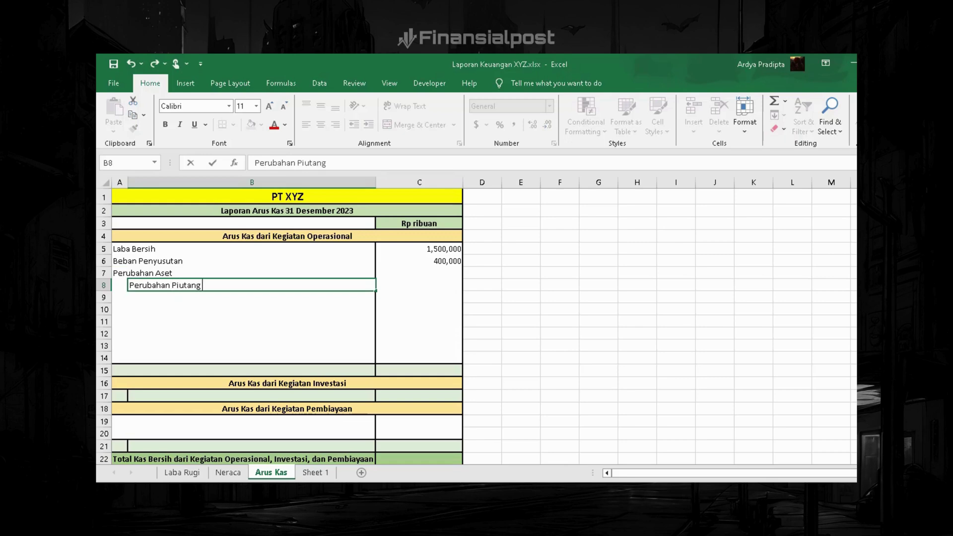
{"action": "type", "text": " Dagang"}
{"action": "key", "text": "Return"}
{"action": "type", "text": "Perubahan"}
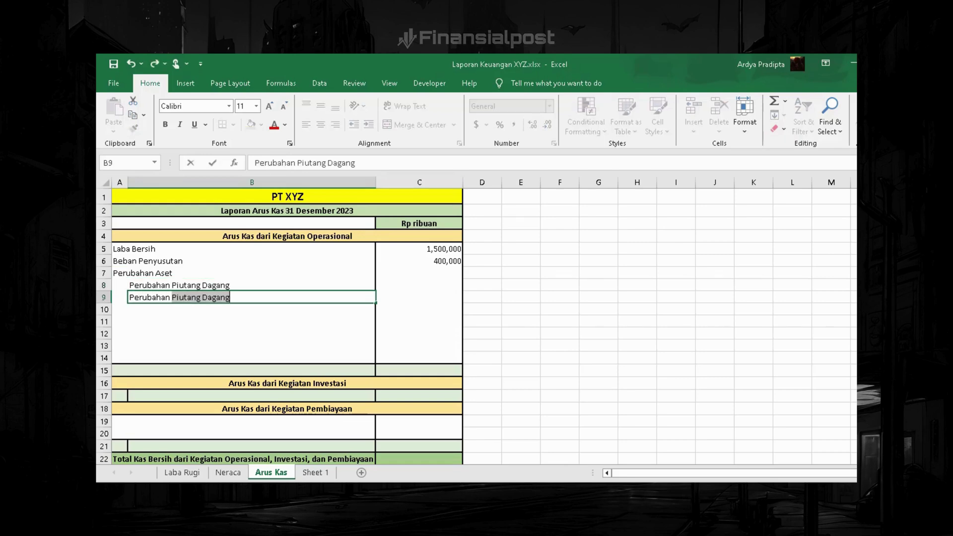
{"action": "type", "text": " Persediaan"}
{"action": "key", "text": "Return"}
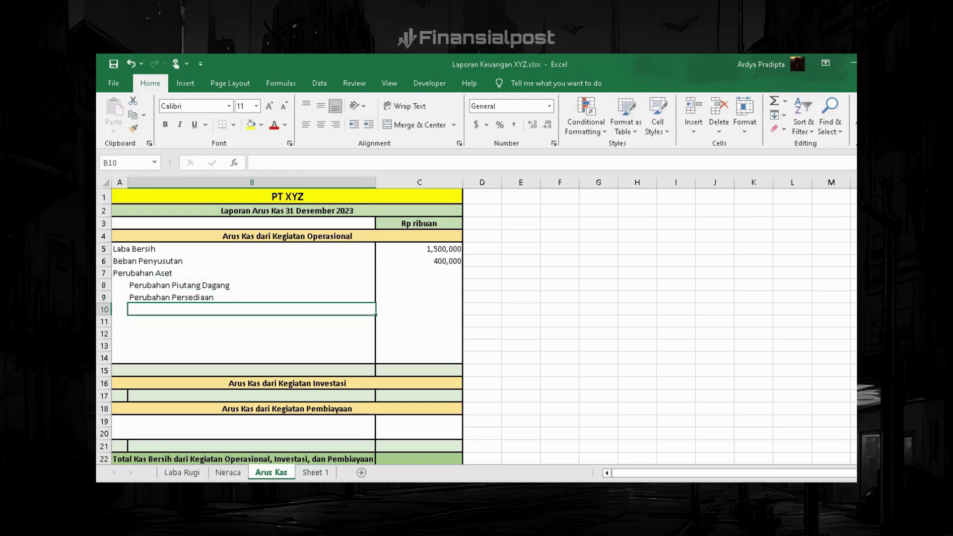
{"action": "type", "text": "Perubahan Aset Lancar"}
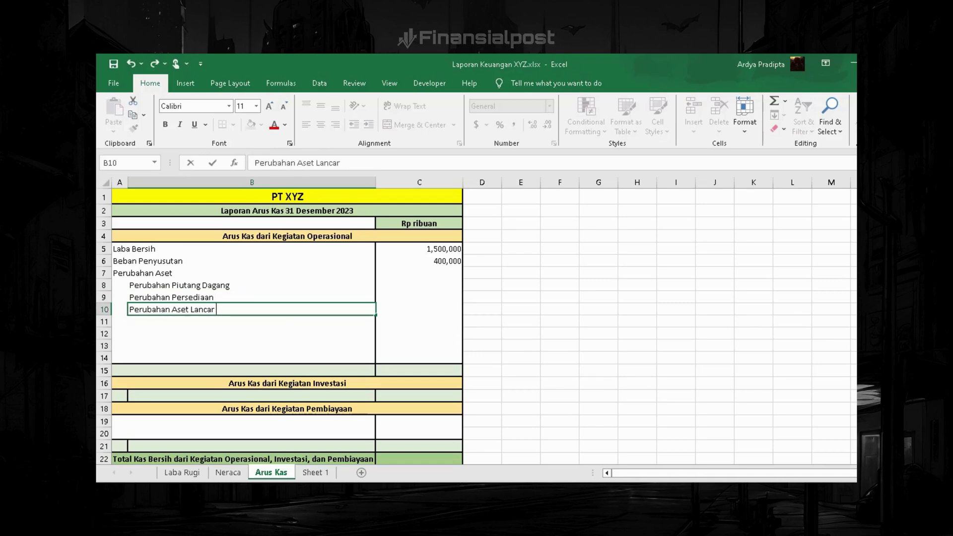
{"action": "type", "text": " Lainnya"}
{"action": "key", "text": "Return"}
{"action": "left_click", "coordinate": [252, 309]}
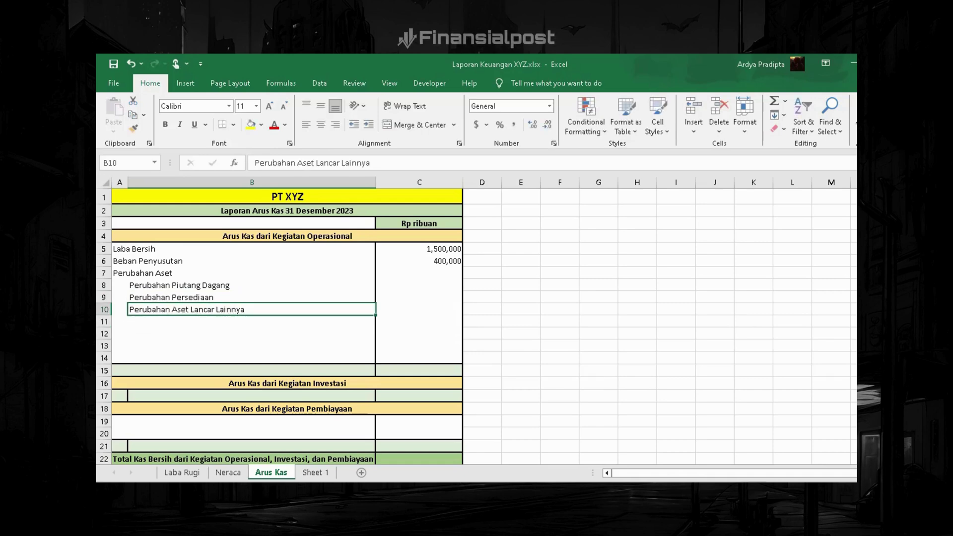
{"action": "left_click", "coordinate": [252, 322]}
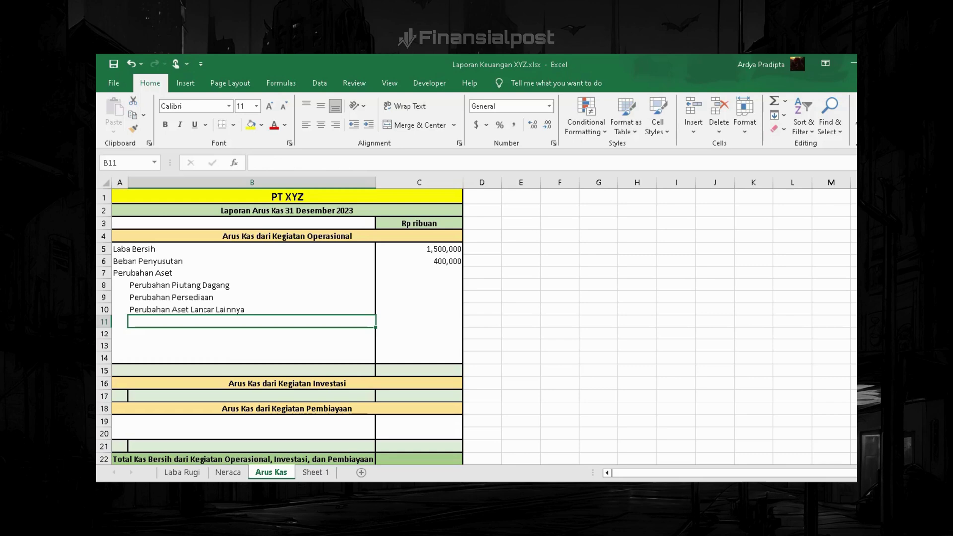
{"action": "left_click", "coordinate": [418, 284]}
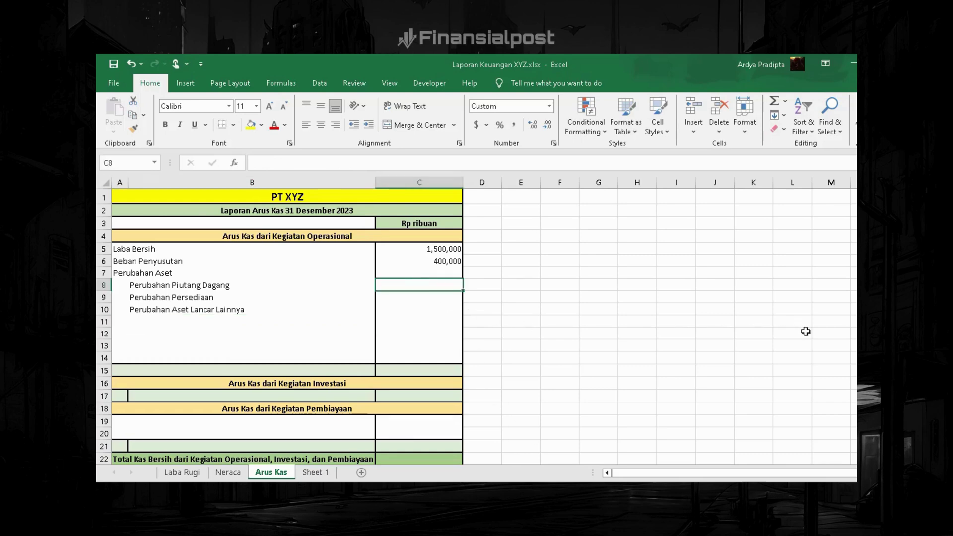
- Enter =-(Neraca!D9-Neraca!E9) in C8, giving a receivables change of 95,000
{"action": "type", "text": "="}
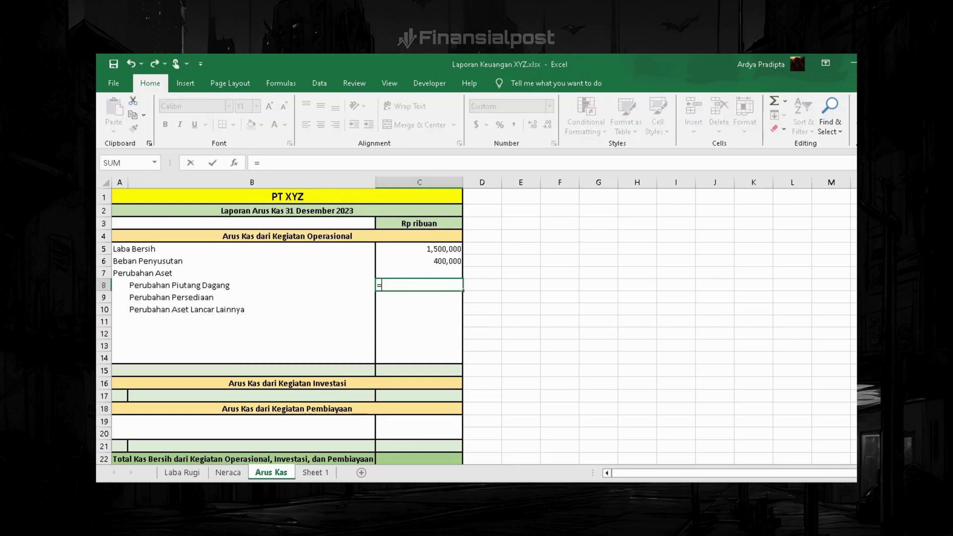
{"action": "type", "text": "-("}
{"action": "left_click", "coordinate": [236, 475]}
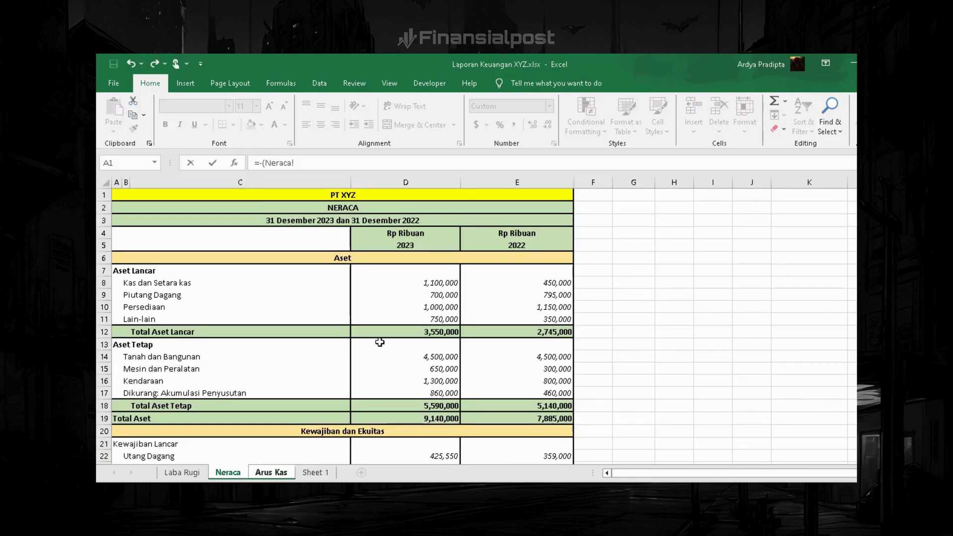
{"action": "left_click", "coordinate": [432, 294]}
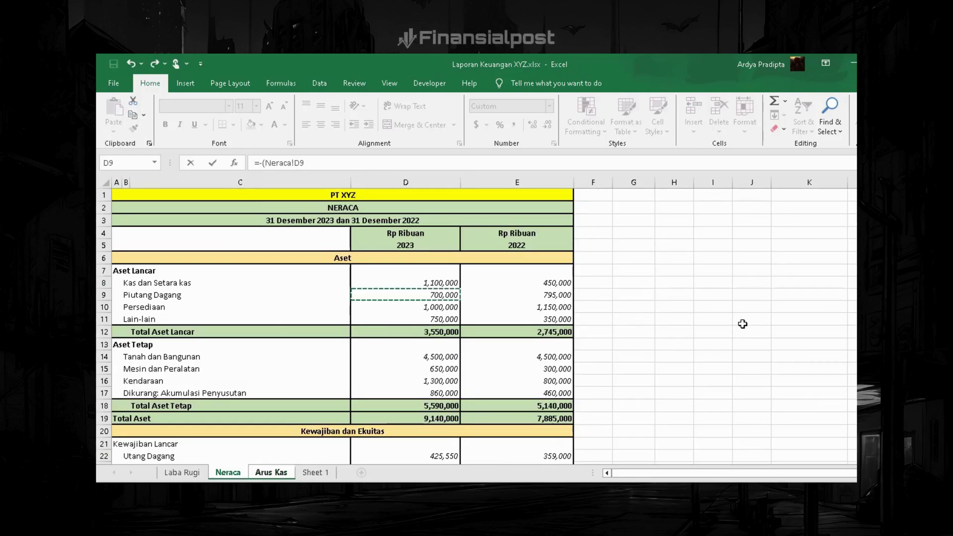
{"action": "type", "text": "-"}
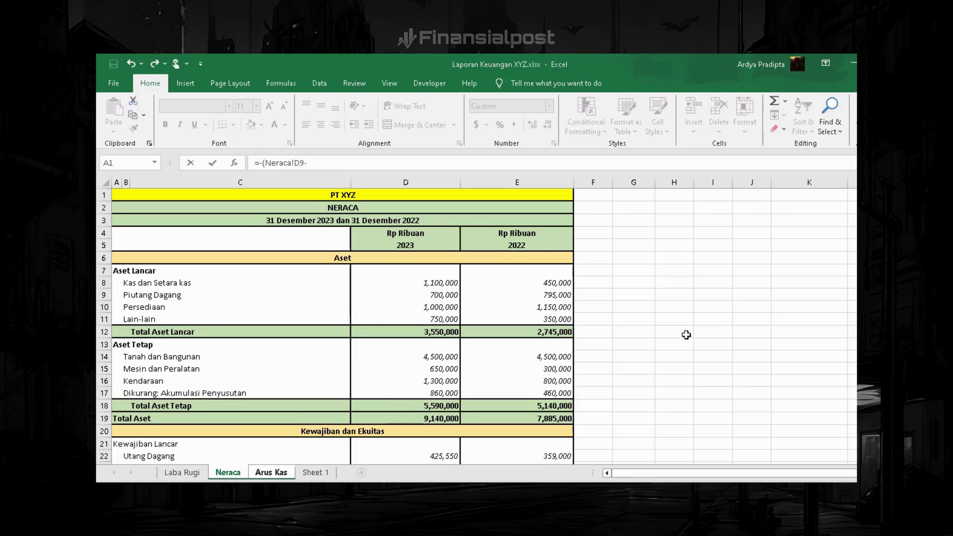
{"action": "left_click", "coordinate": [557, 296]}
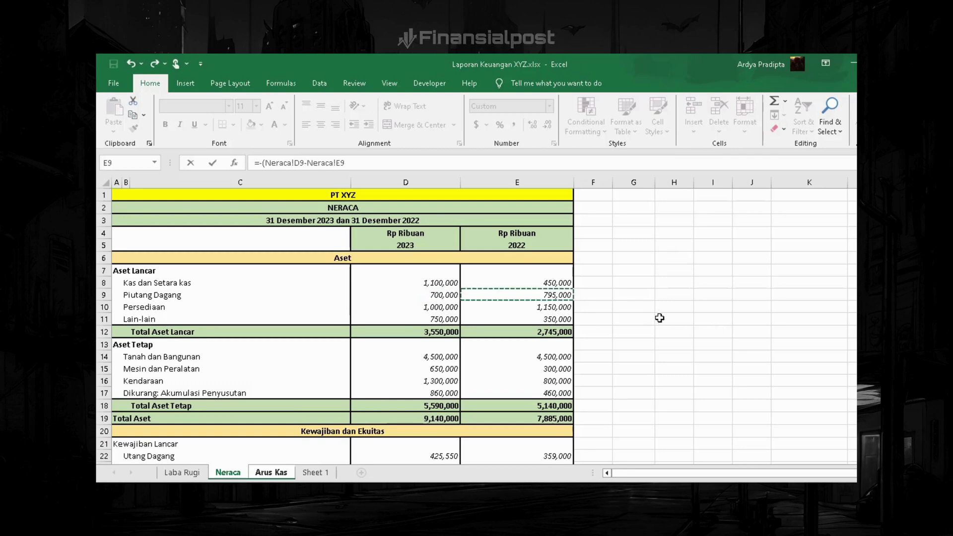
{"action": "key", "text": "Return"}
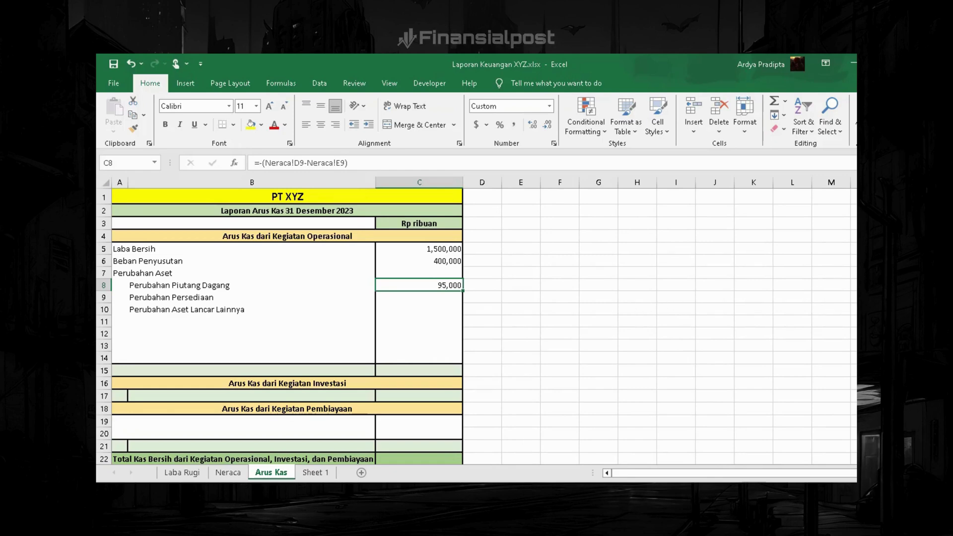
{"action": "left_click", "coordinate": [419, 297]}
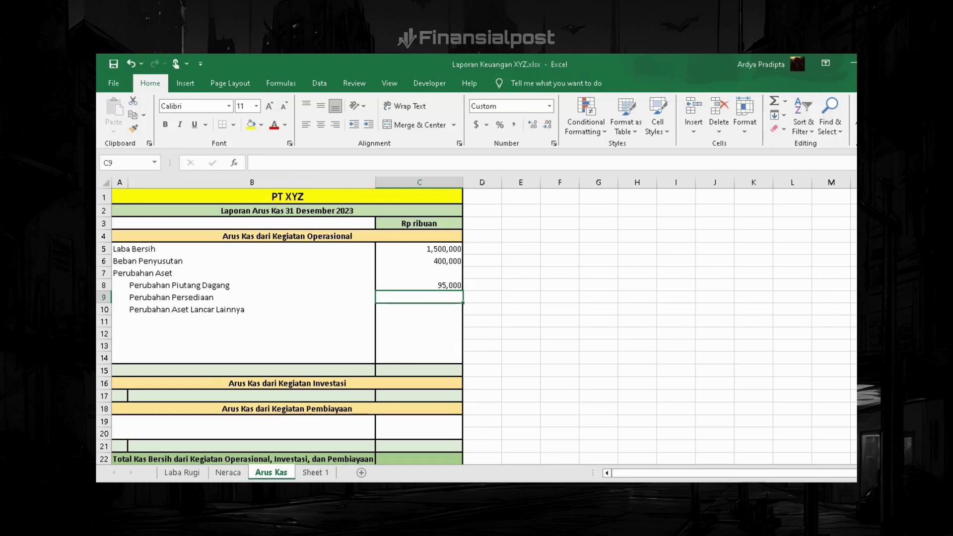
- Enter =-(Neraca!D10-Neraca!E10) in C9, giving an inventory change of 150,000
{"action": "type", "text": "=-"}
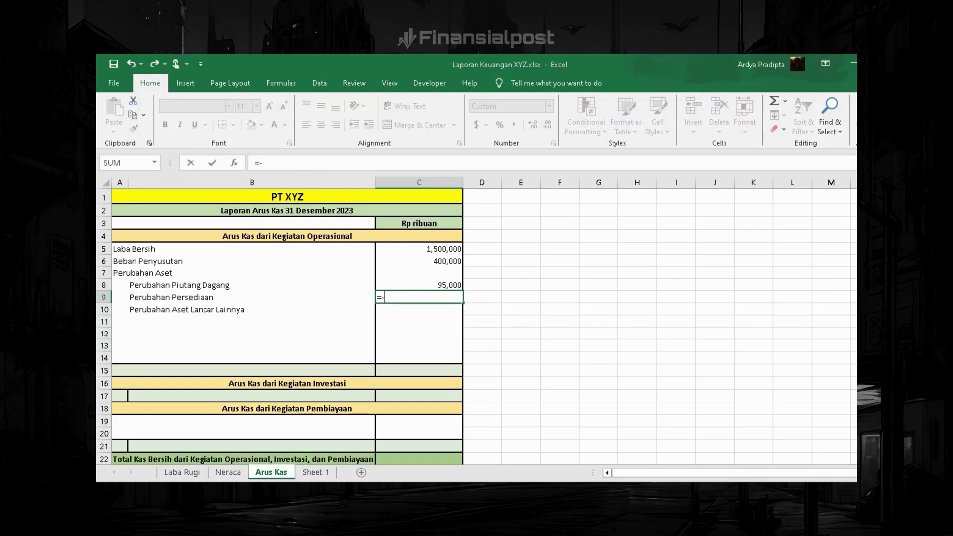
{"action": "type", "text": "("}
{"action": "left_click", "coordinate": [228, 472]}
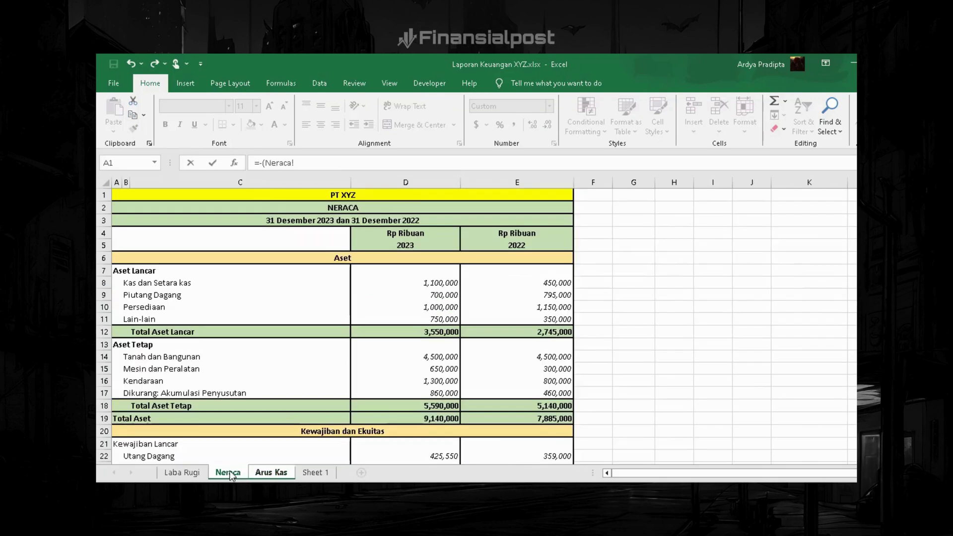
{"action": "left_click", "coordinate": [429, 306]}
{"action": "type", "text": "-"}
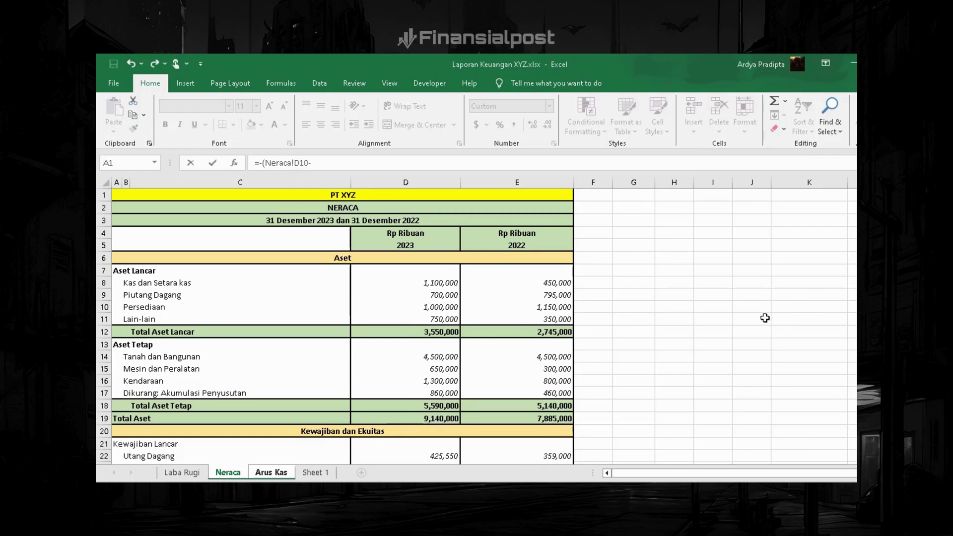
{"action": "left_click", "coordinate": [554, 307]}
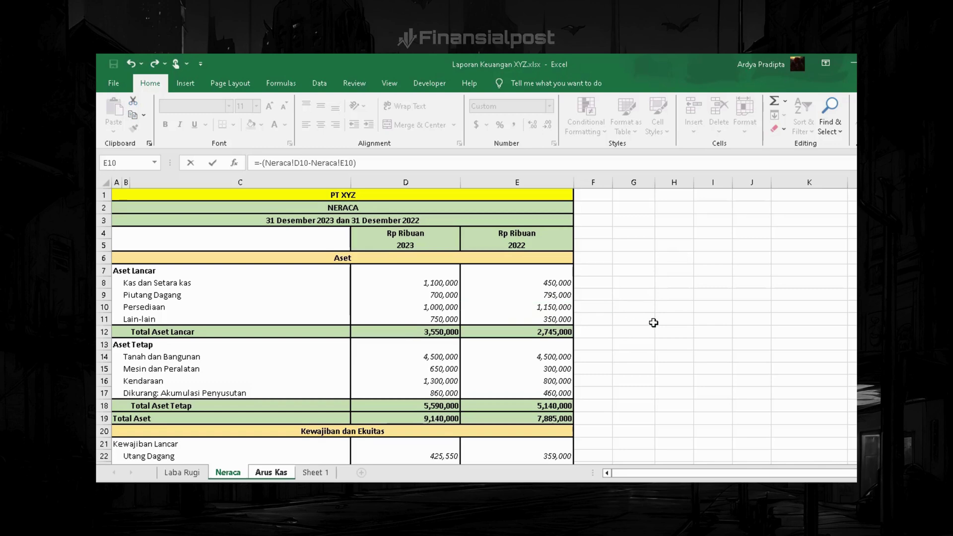
{"action": "key", "text": "Return"}
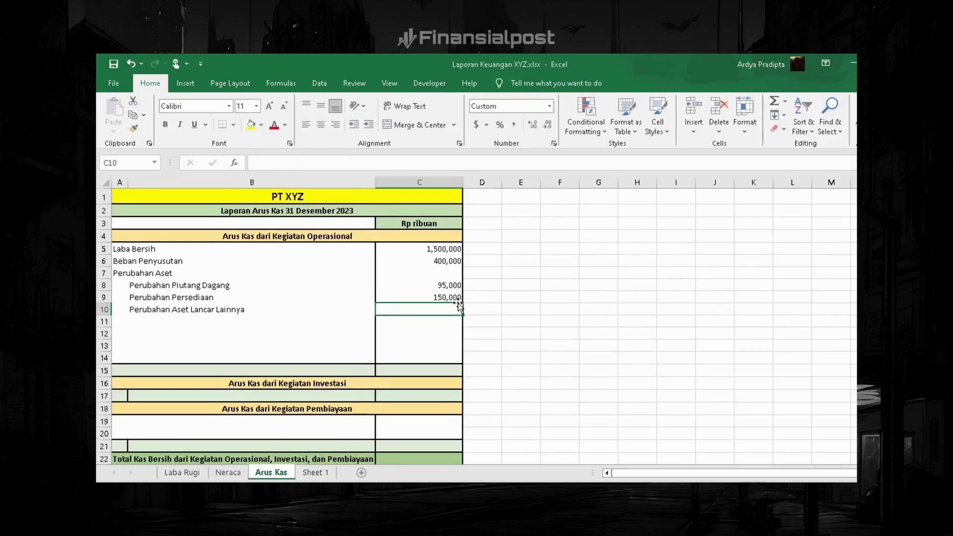
{"action": "left_click", "coordinate": [446, 300]}
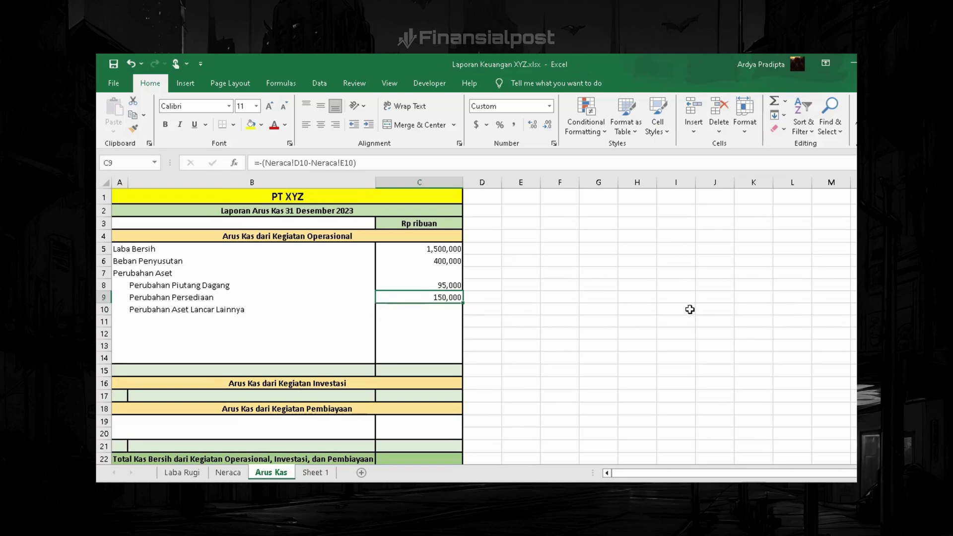
{"action": "key", "text": "Down"}
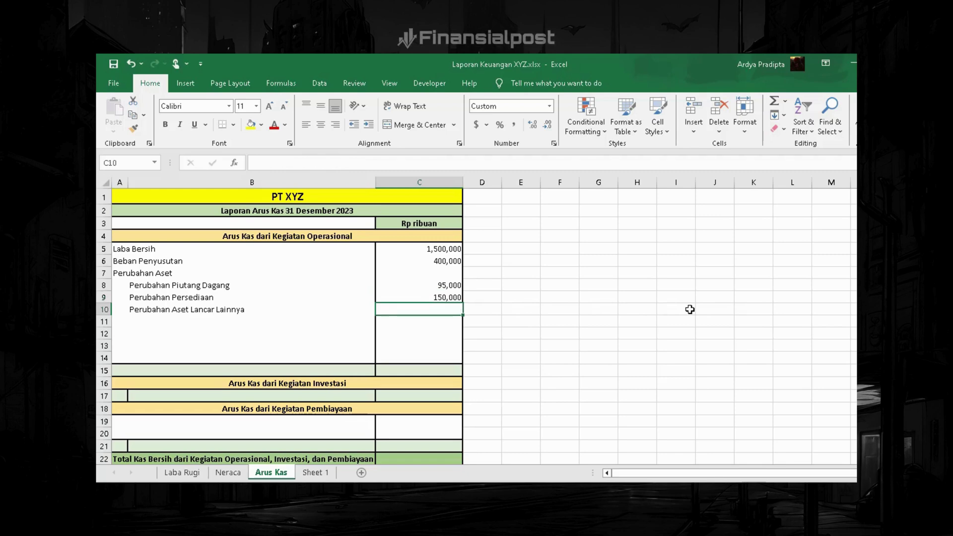
- Enter =-(Neraca!D11-Neraca!E11) in C10, giving (400,000) for other current assets
{"action": "type", "text": "="}
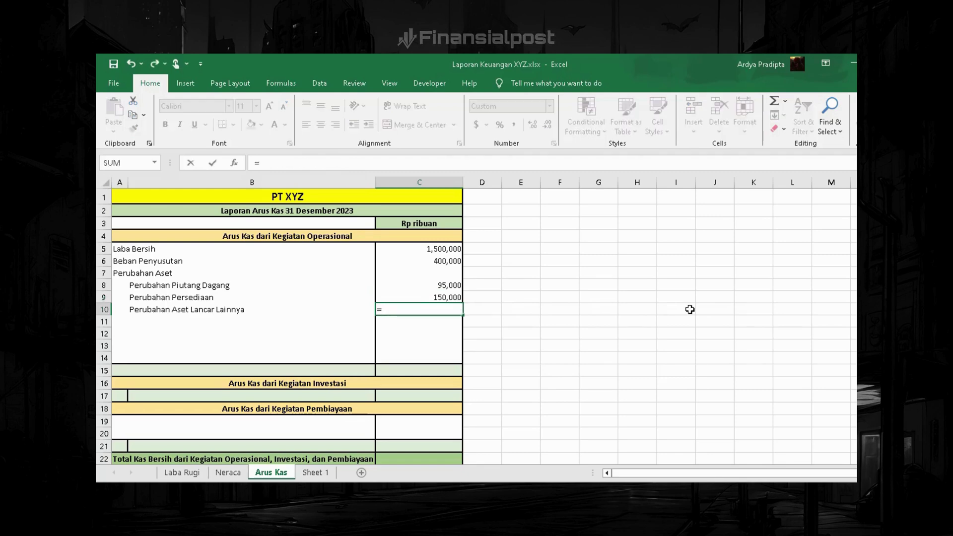
{"action": "type", "text": "-"}
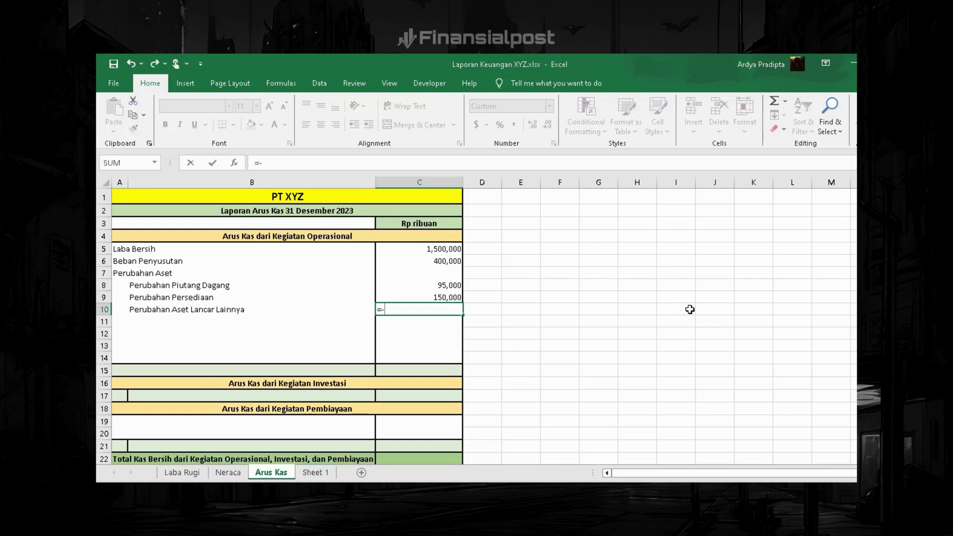
{"action": "type", "text": "("}
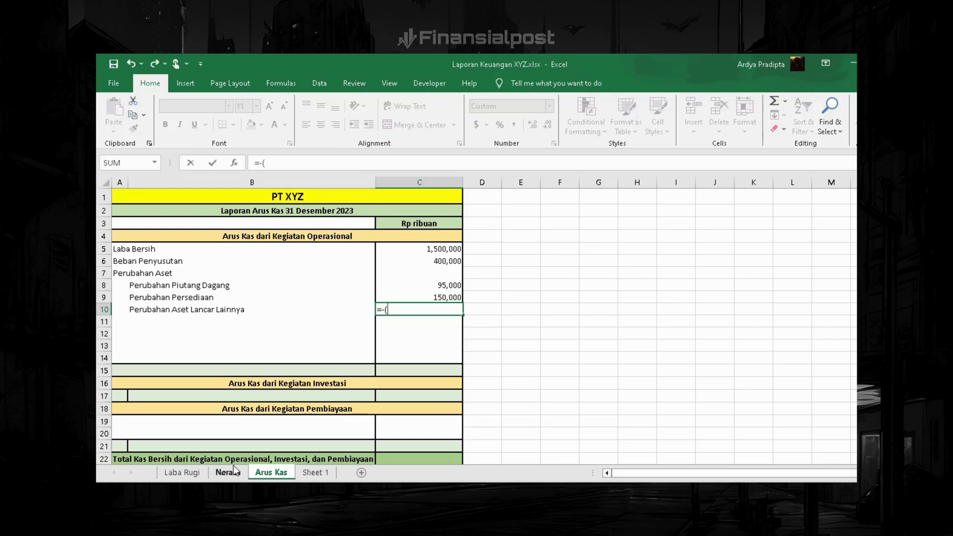
{"action": "left_click", "coordinate": [228, 472]}
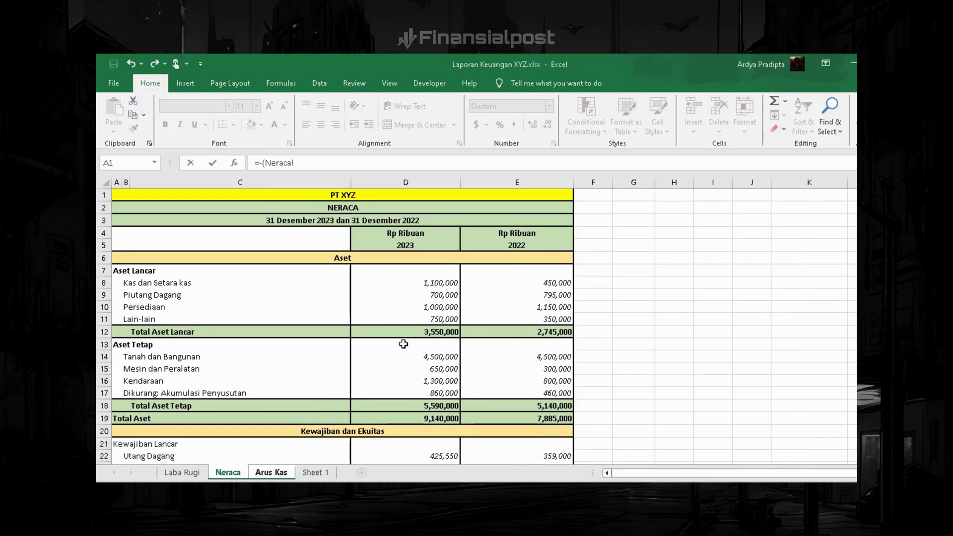
{"action": "left_click", "coordinate": [411, 323]}
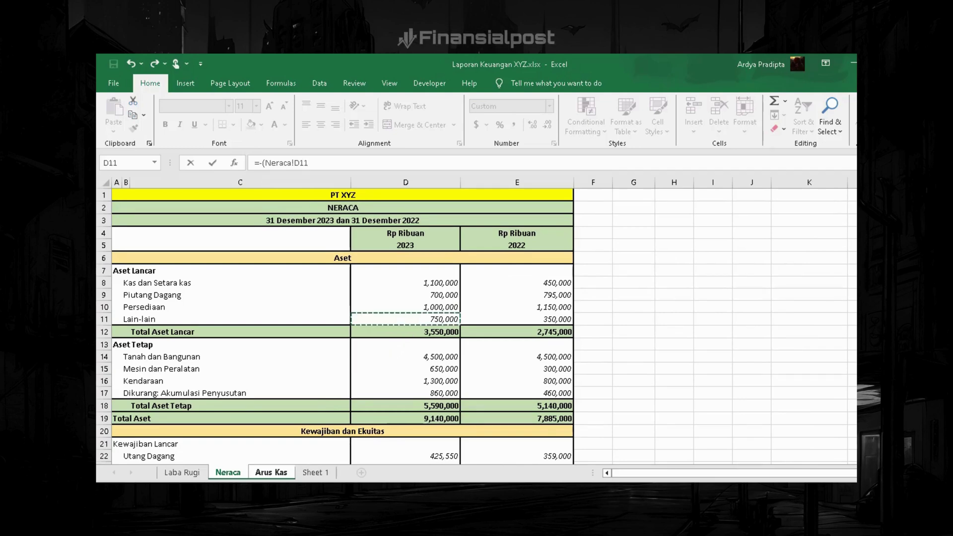
{"action": "type", "text": "-"}
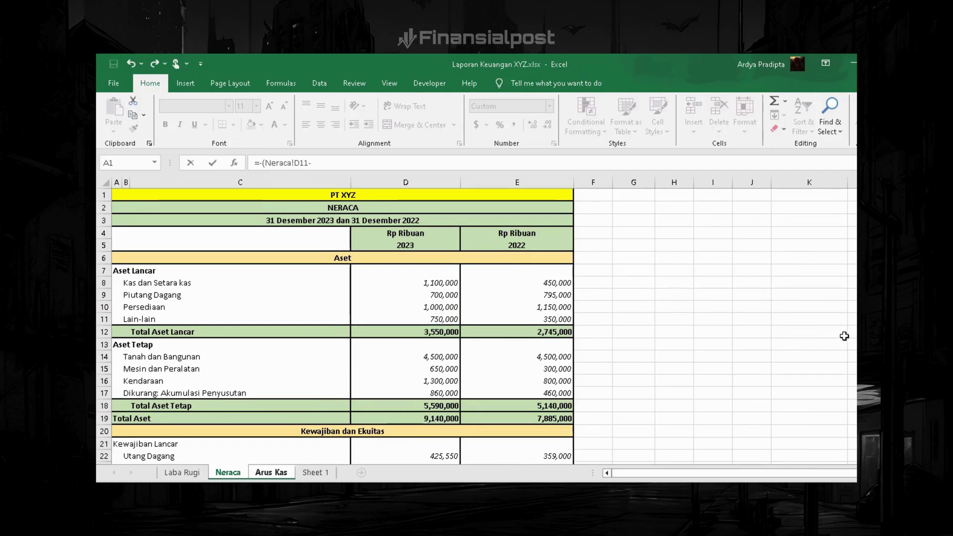
{"action": "left_click", "coordinate": [562, 318]}
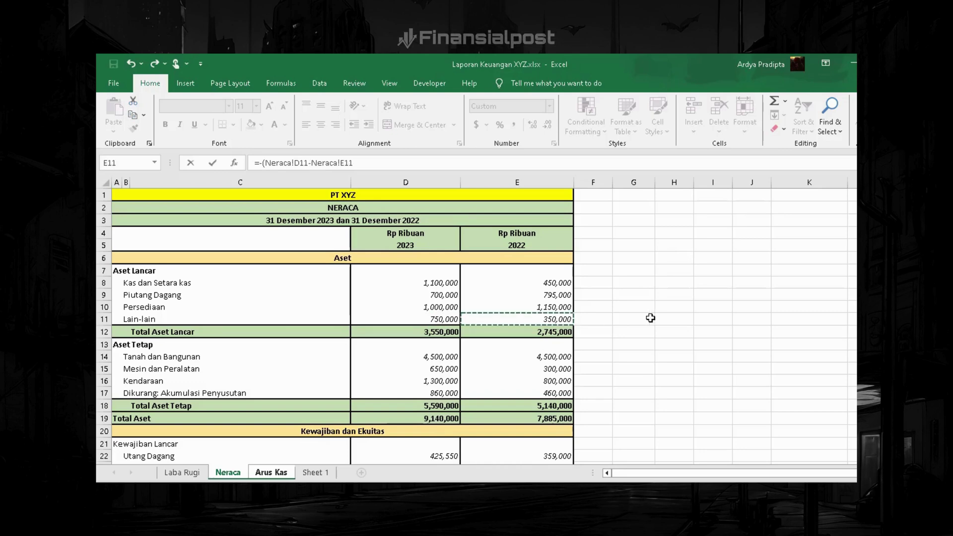
{"action": "type", "text": ")"}
{"action": "key", "text": "Return"}
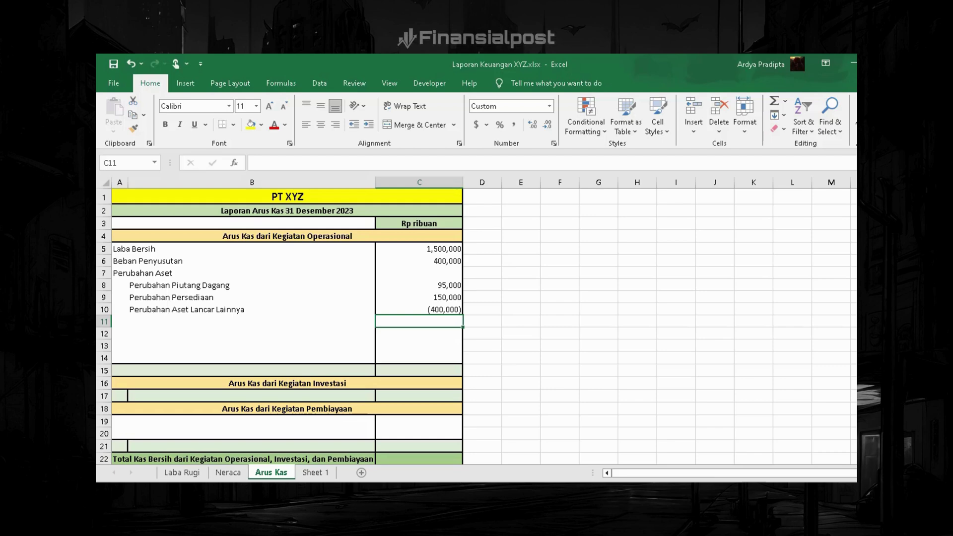
- Add the Perubahan Kewajiban heading in A11 and Perubahan Utang Dagang in B12
{"action": "left_click", "coordinate": [121, 321]}
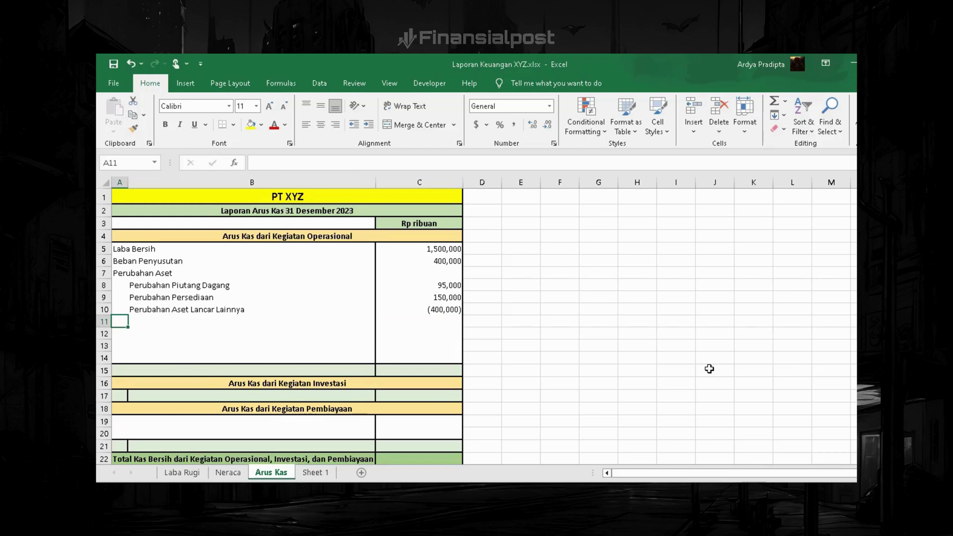
{"action": "type", "text": "Perubahan K"}
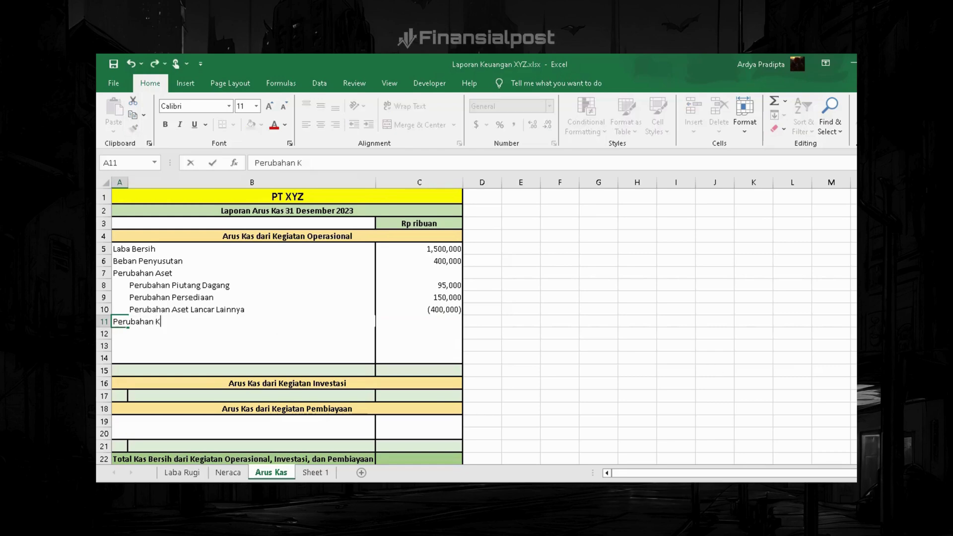
{"action": "type", "text": "ewajiban"}
{"action": "key", "text": "Return"}
{"action": "key", "text": "Right"}
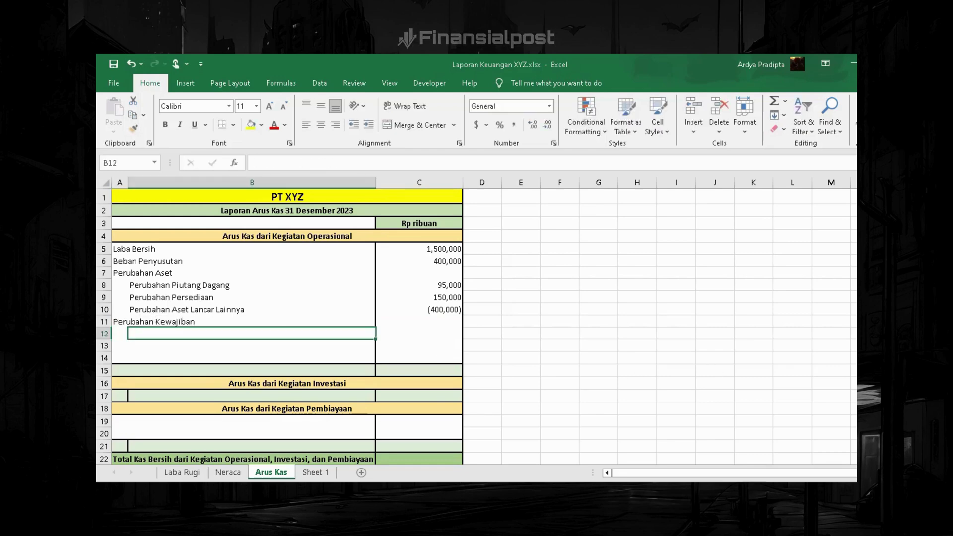
{"action": "type", "text": "Perubahan"}
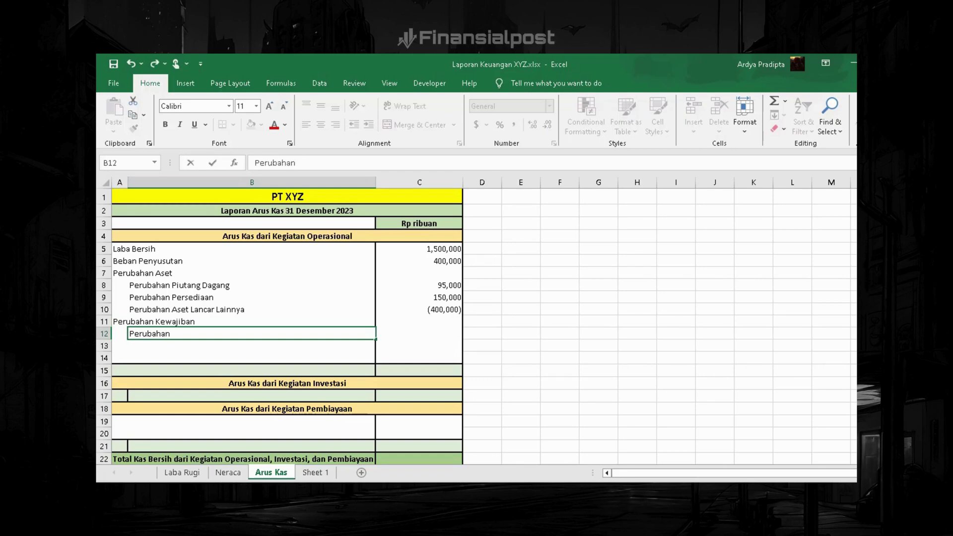
{"action": "type", "text": " Utang Dagang"}
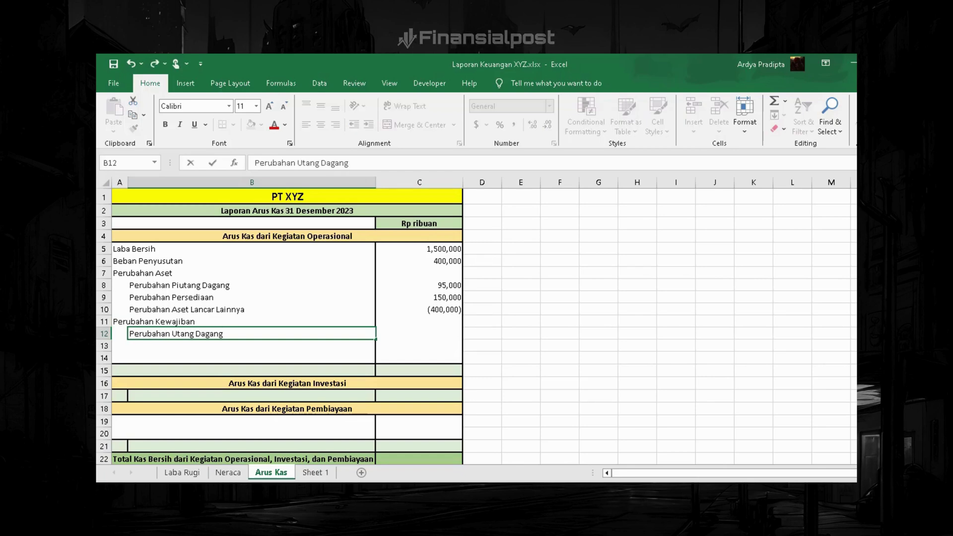
{"action": "key", "text": "Right"}
- Enter =Neraca!D22-Neraca!E22 in C12 so Perubahan Utang Dagang shows 66,550
{"action": "type", "text": "="}
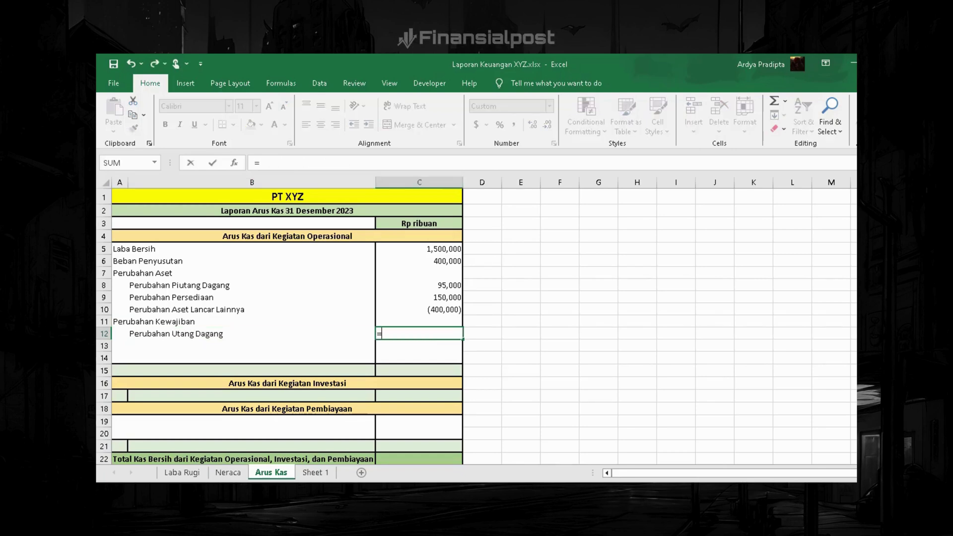
{"action": "left_click", "coordinate": [228, 473]}
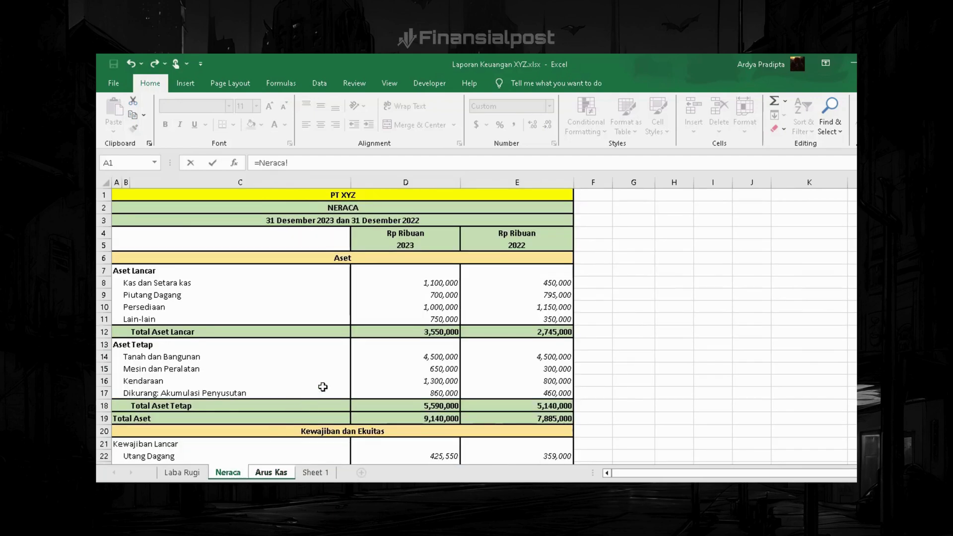
{"action": "scroll", "coordinate": [321, 385], "scroll_direction": "down", "scroll_amount": 2}
{"action": "scroll", "coordinate": [321, 386], "scroll_direction": "down", "scroll_amount": 1}
{"action": "scroll", "coordinate": [323, 387], "scroll_direction": "down", "scroll_amount": 2}
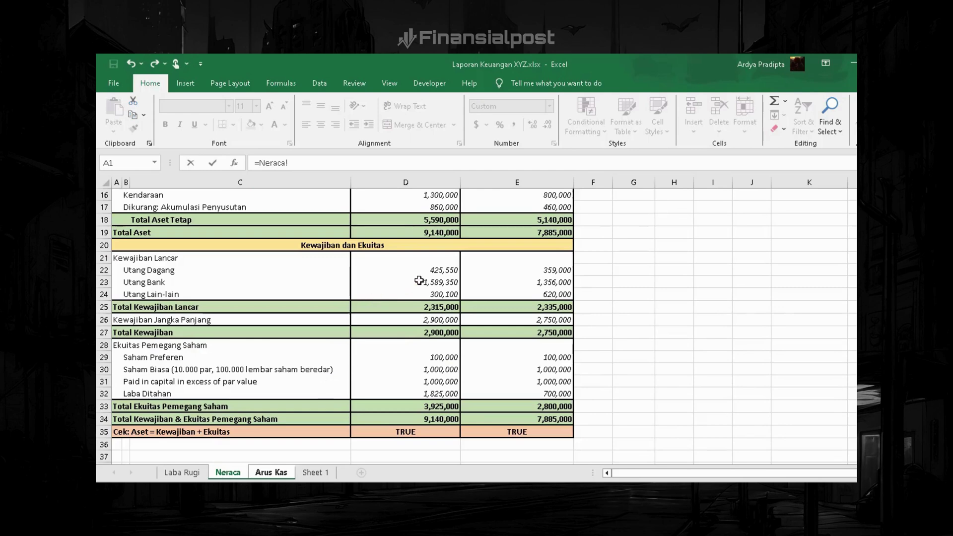
{"action": "left_click", "coordinate": [443, 270]}
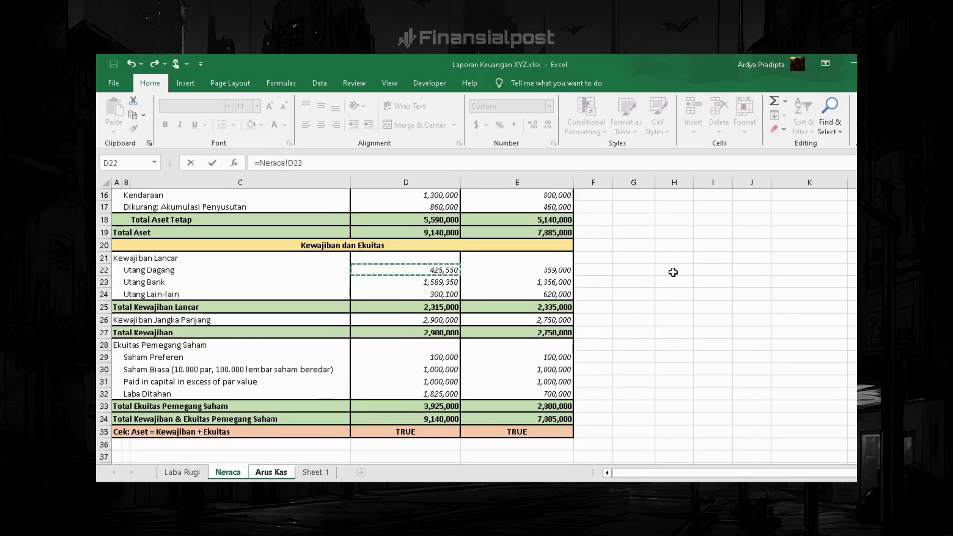
{"action": "type", "text": "-"}
{"action": "left_click", "coordinate": [559, 268]}
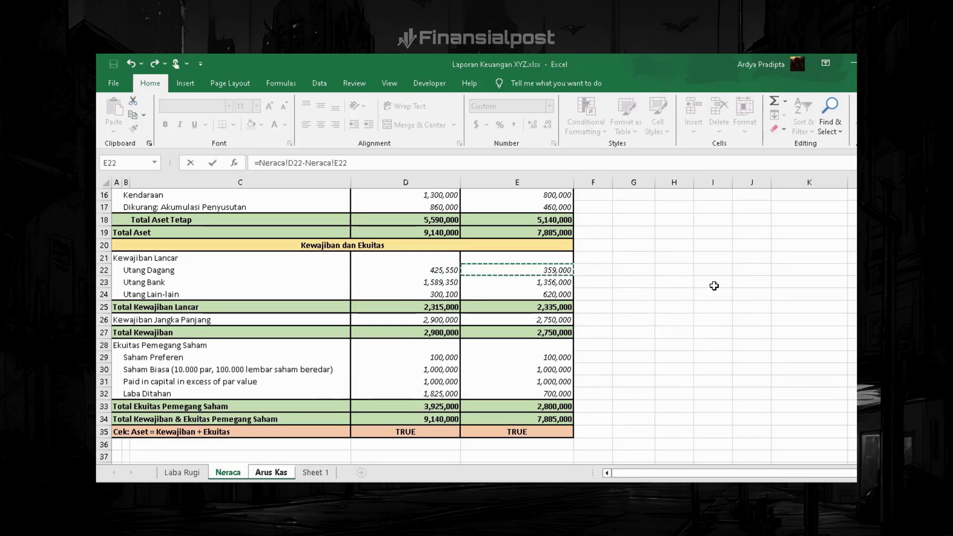
{"action": "key", "text": "Return"}
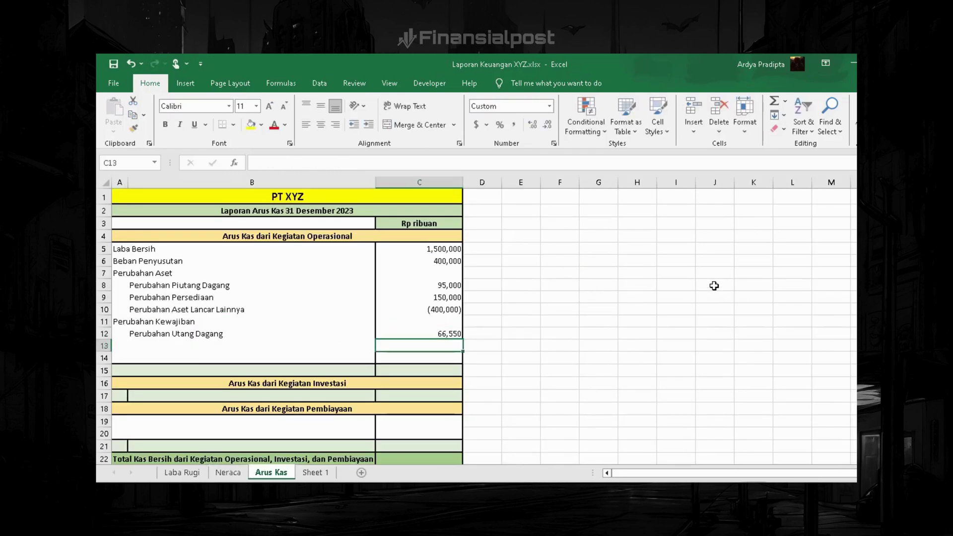
{"action": "left_click", "coordinate": [456, 333]}
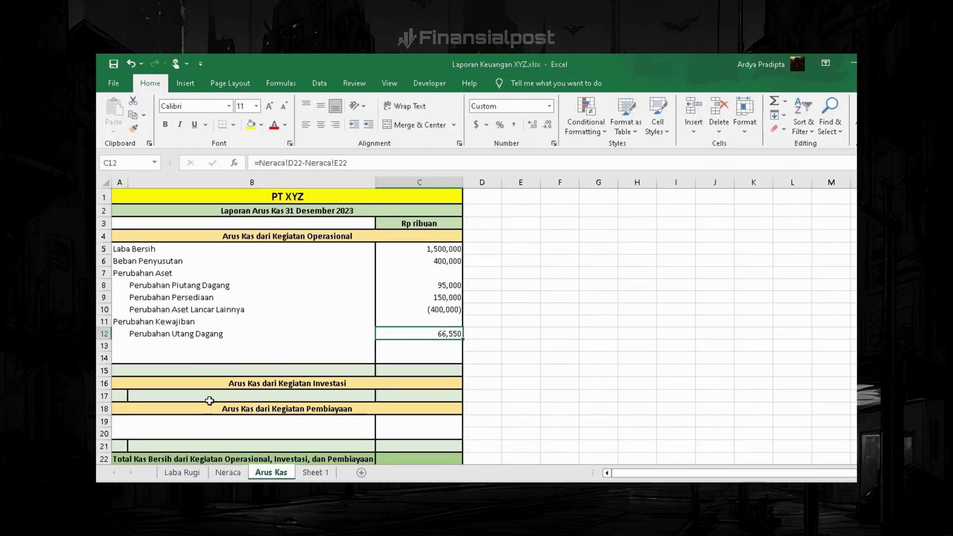
{"action": "left_click", "coordinate": [139, 346]}
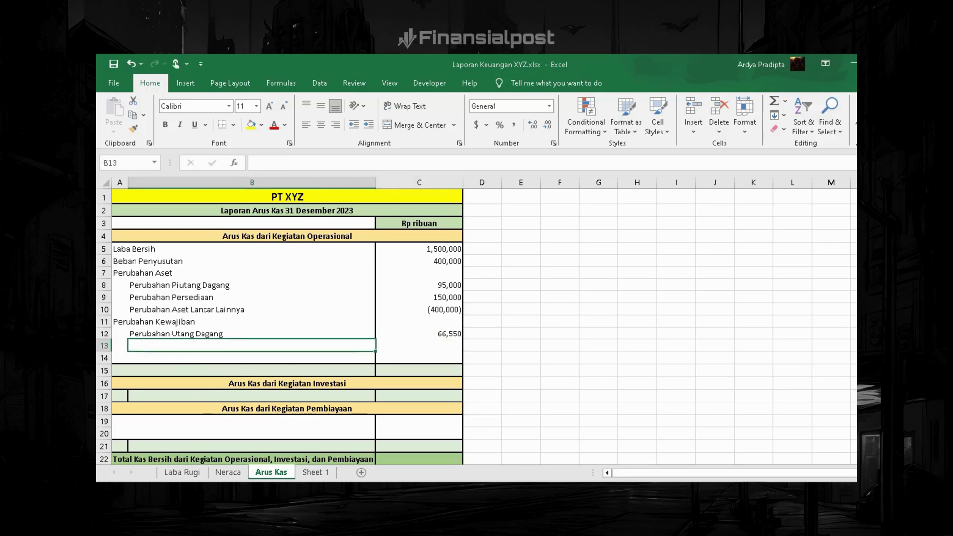
- Label row 13 Perubahan Utang Bank and enter =Neraca!D23-Neraca!E23 beside it, giving 233,350
{"action": "type", "text": "Perubahan Ut"}
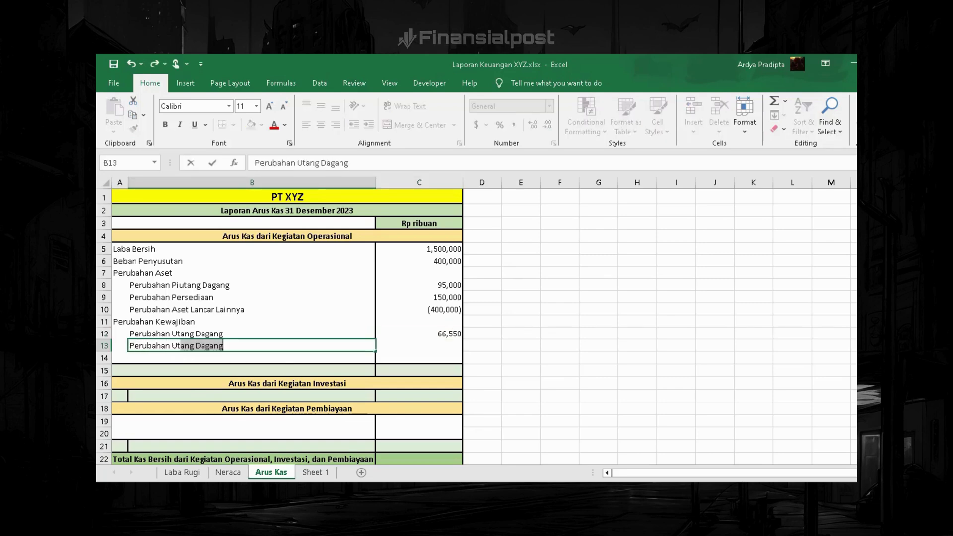
{"action": "type", "text": "ang Bank"}
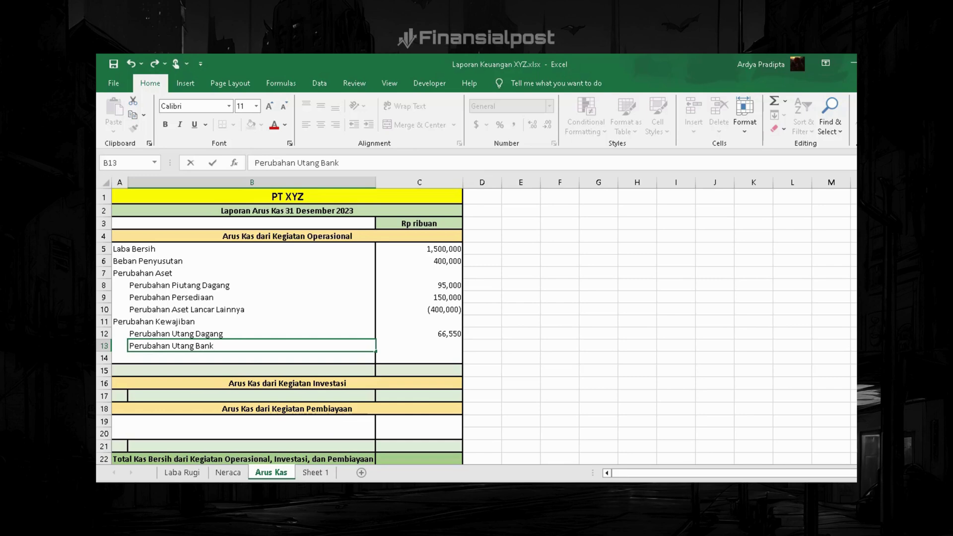
{"action": "left_click", "coordinate": [420, 346]}
{"action": "type", "text": "="}
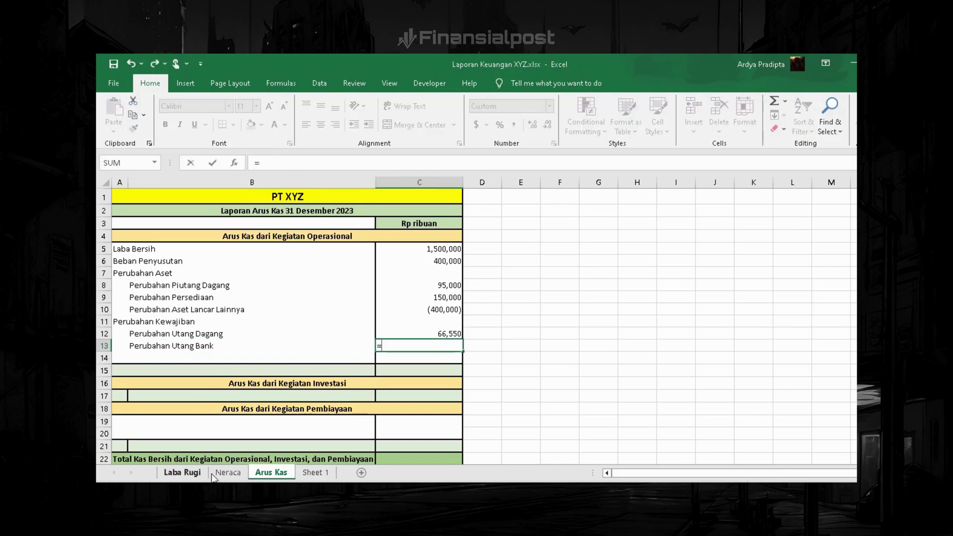
{"action": "left_click", "coordinate": [228, 473]}
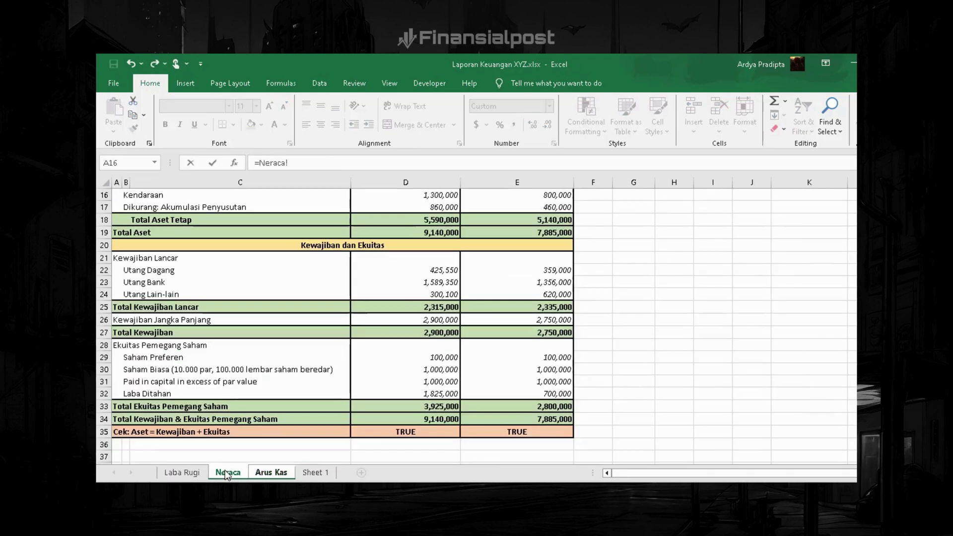
{"action": "left_click", "coordinate": [435, 282]}
{"action": "type", "text": "-"}
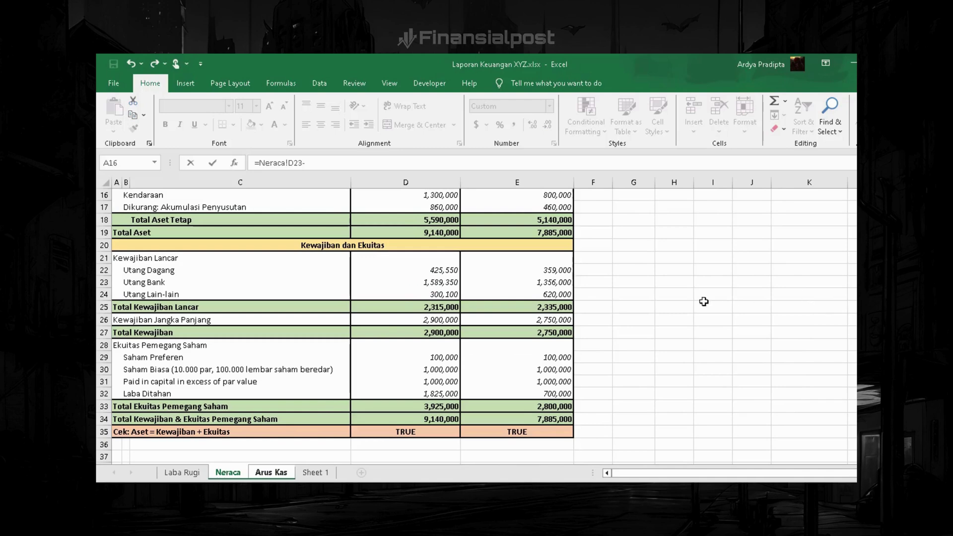
{"action": "left_click", "coordinate": [538, 283]}
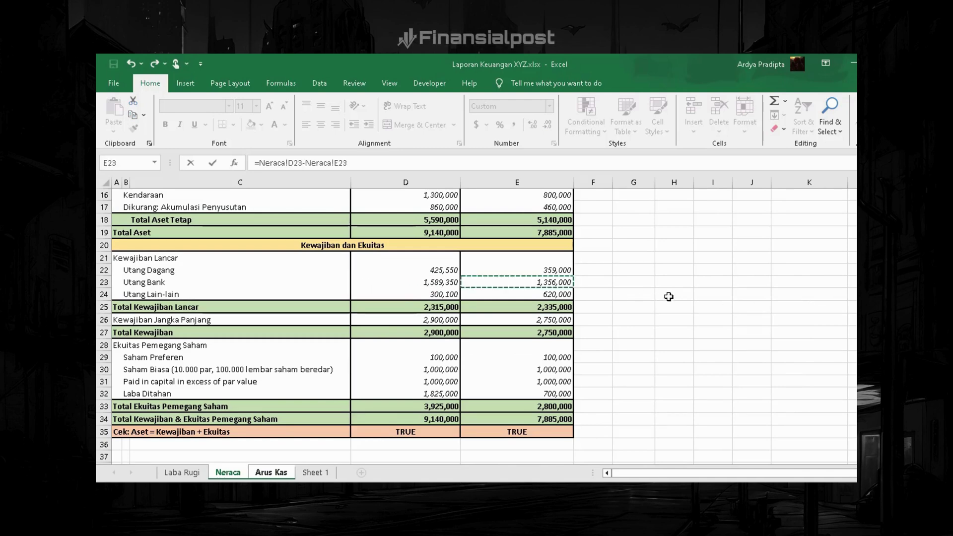
{"action": "key", "text": "Return"}
{"action": "left_click", "coordinate": [448, 344]}
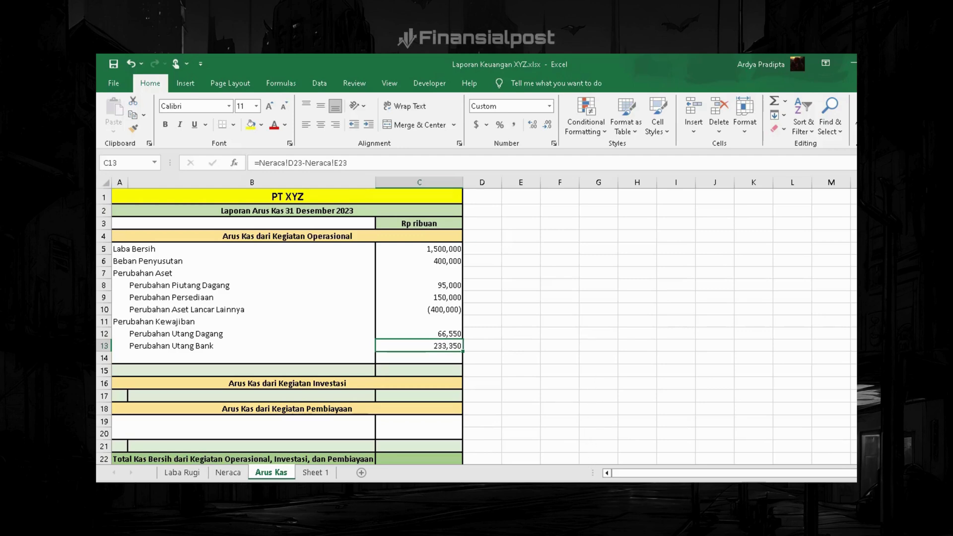
{"action": "left_click", "coordinate": [140, 358]}
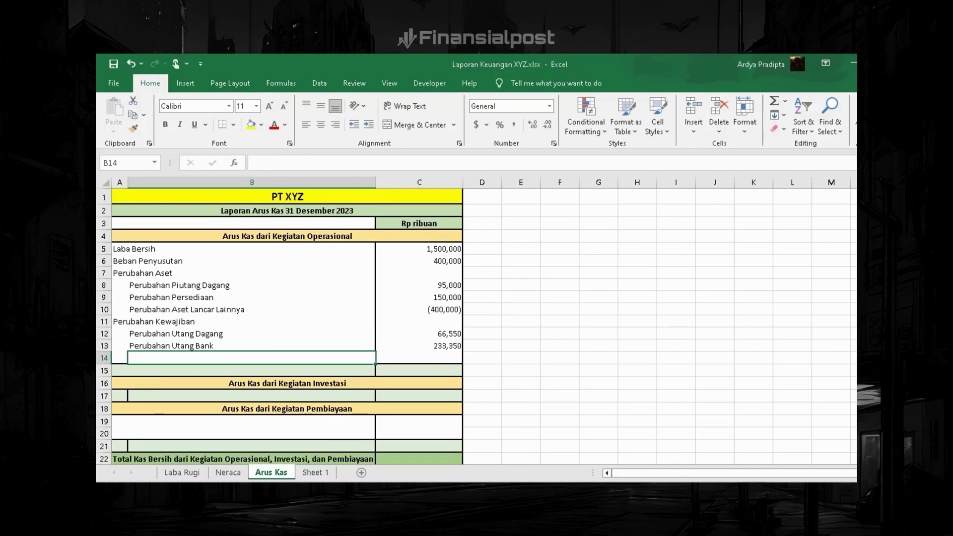
- Enter the Perubahan Utang Lain-lain label in B14 with =Neraca!D24-Neraca!E24, showing (319,900)
{"action": "key", "text": "F2"}
{"action": "type", "text": "Perubahan"}
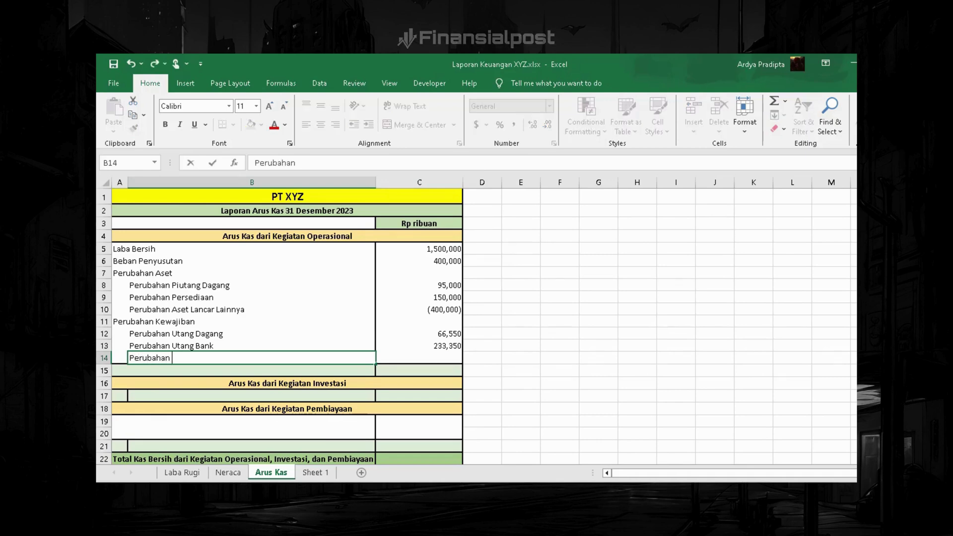
{"action": "type", "text": " Utang Lain"}
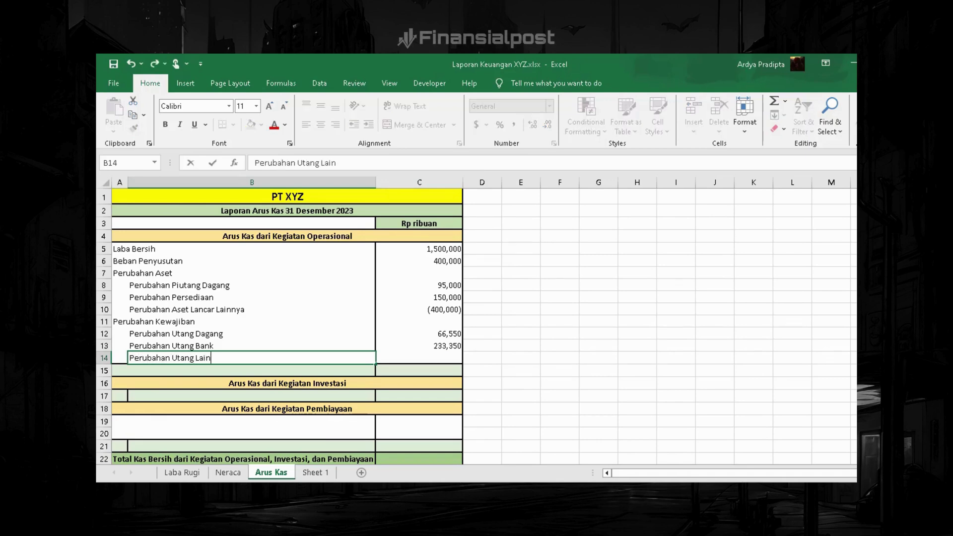
{"action": "type", "text": "-lain"}
{"action": "key", "text": "Tab"}
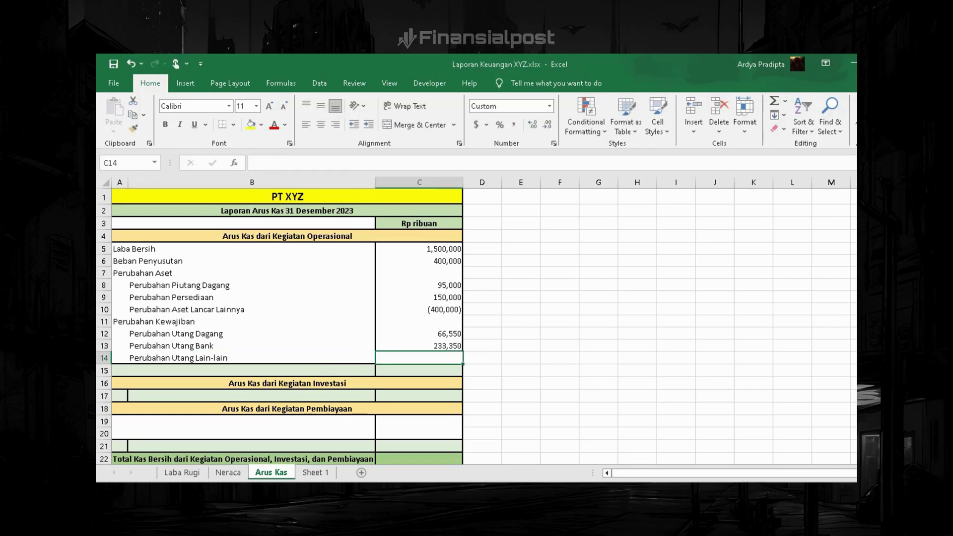
{"action": "type", "text": "="}
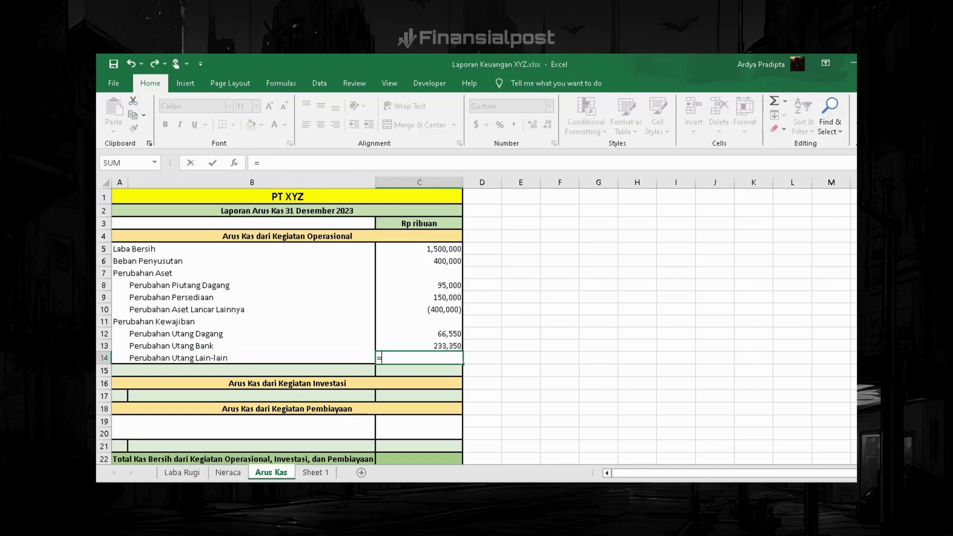
{"action": "left_click", "coordinate": [228, 473]}
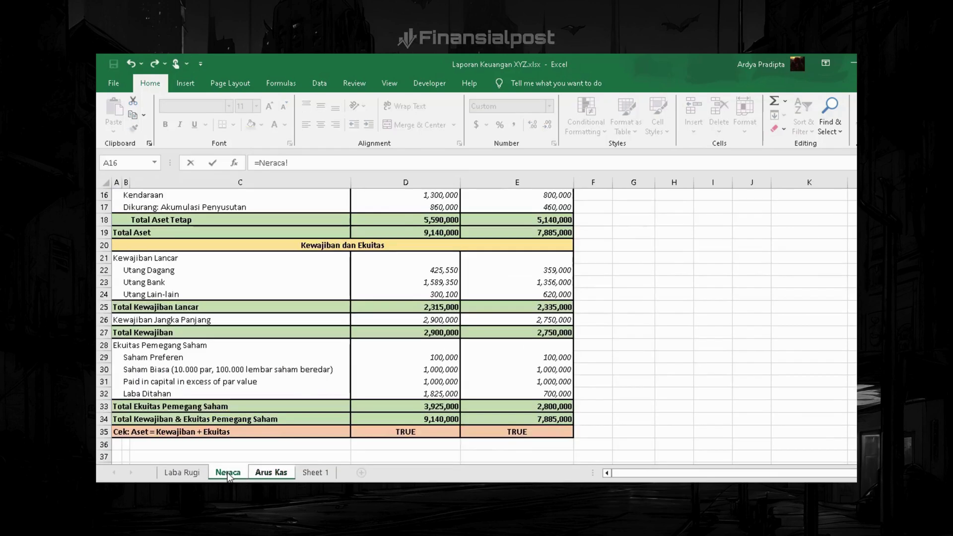
{"action": "left_click", "coordinate": [402, 295]}
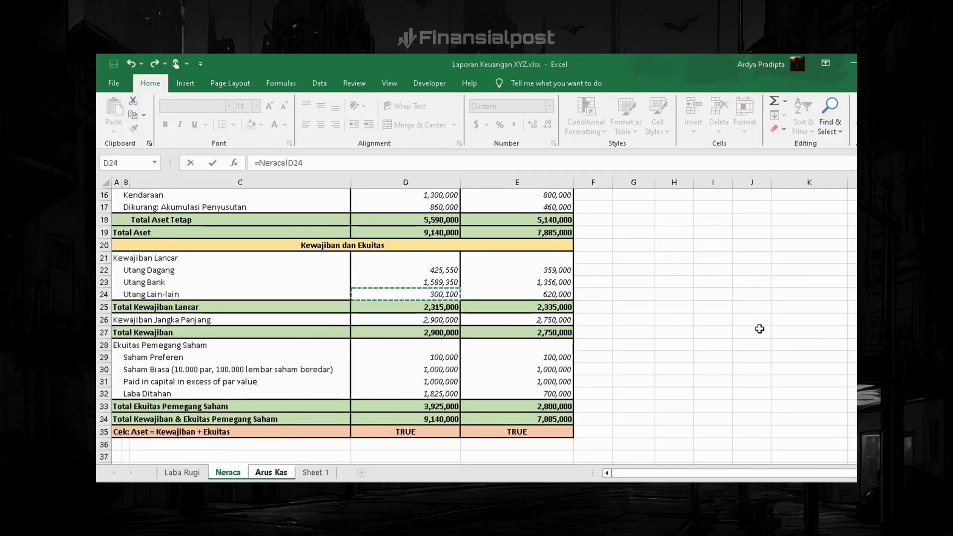
{"action": "type", "text": "-"}
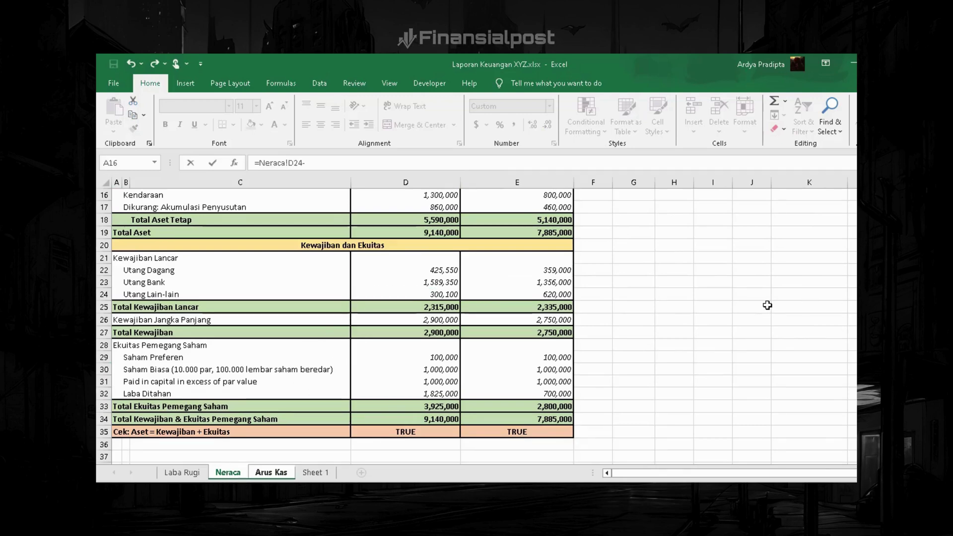
{"action": "left_click", "coordinate": [554, 294]}
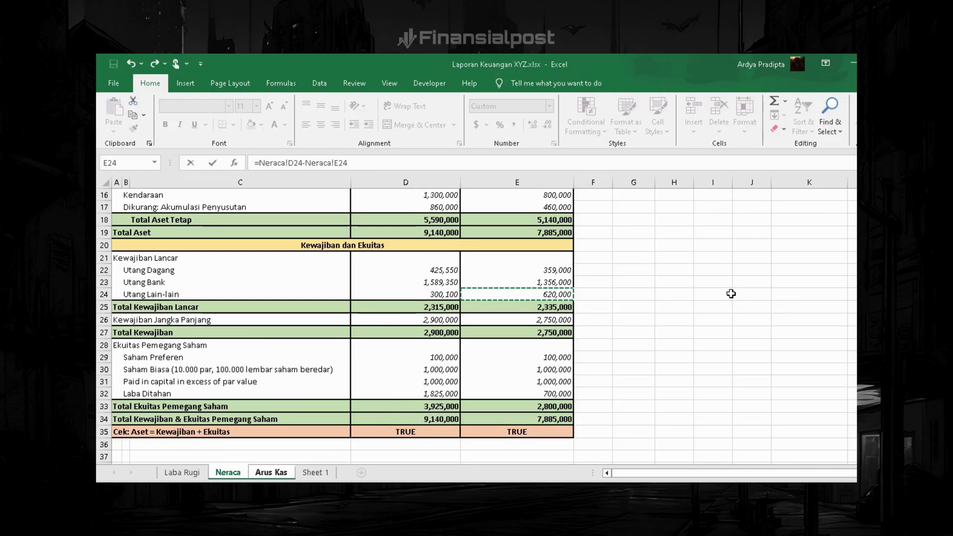
{"action": "key", "text": "Return"}
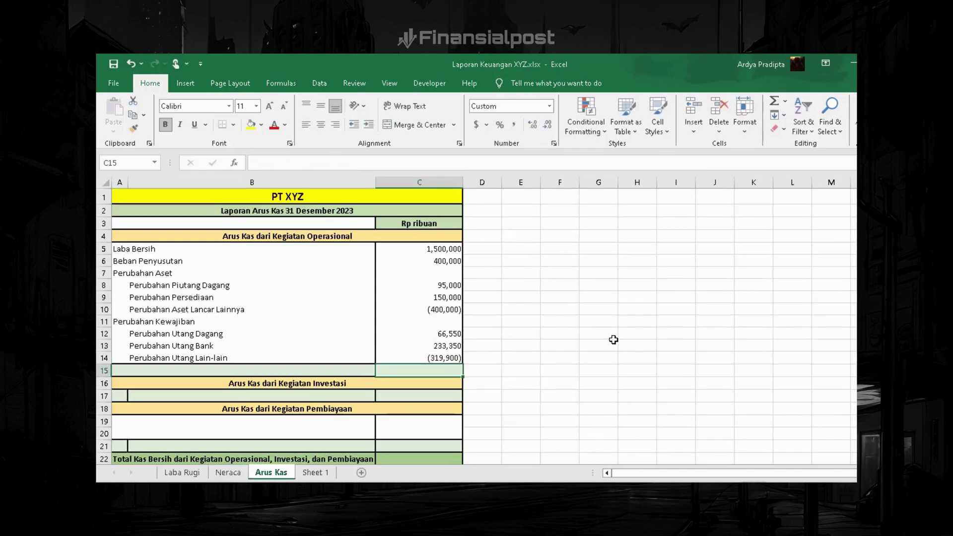
{"action": "left_click", "coordinate": [444, 357]}
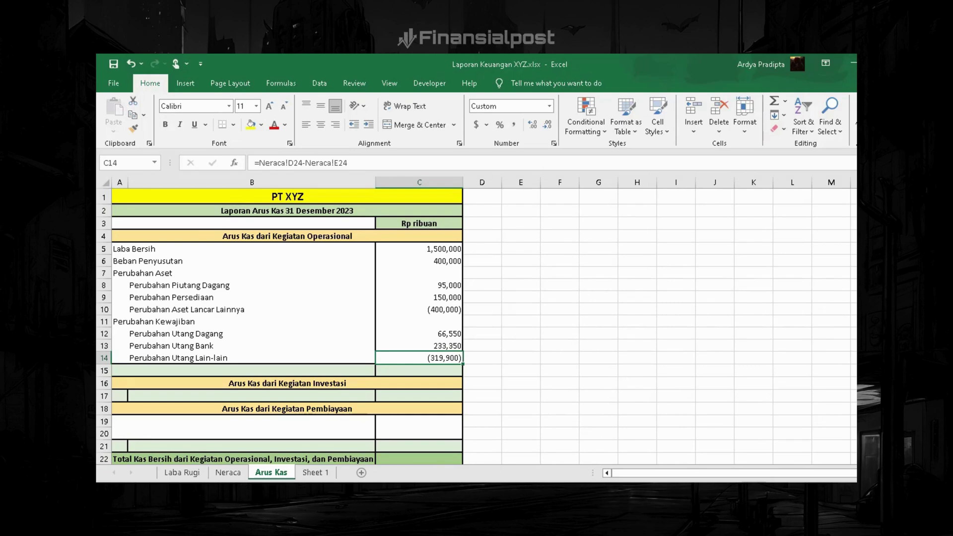
{"action": "left_click", "coordinate": [445, 284]}
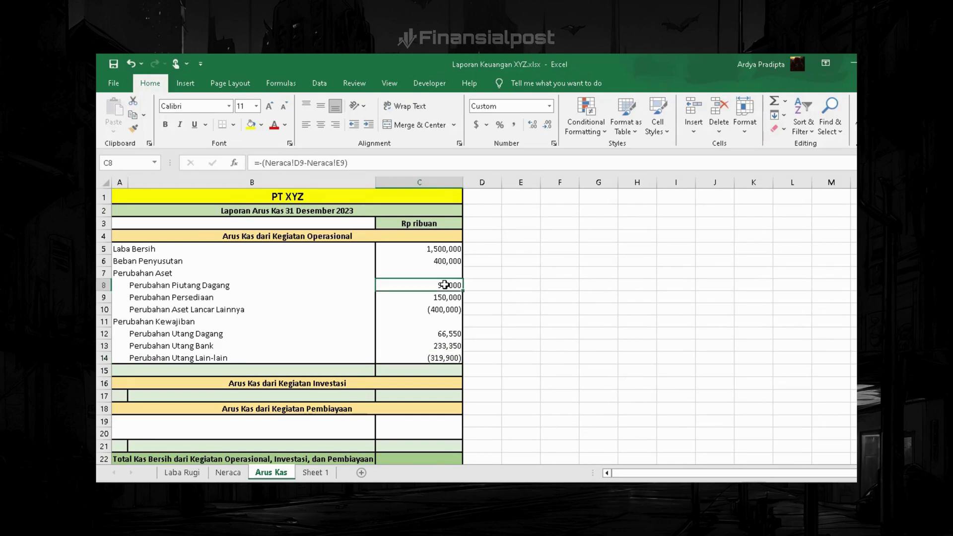
{"action": "key", "text": "F2"}
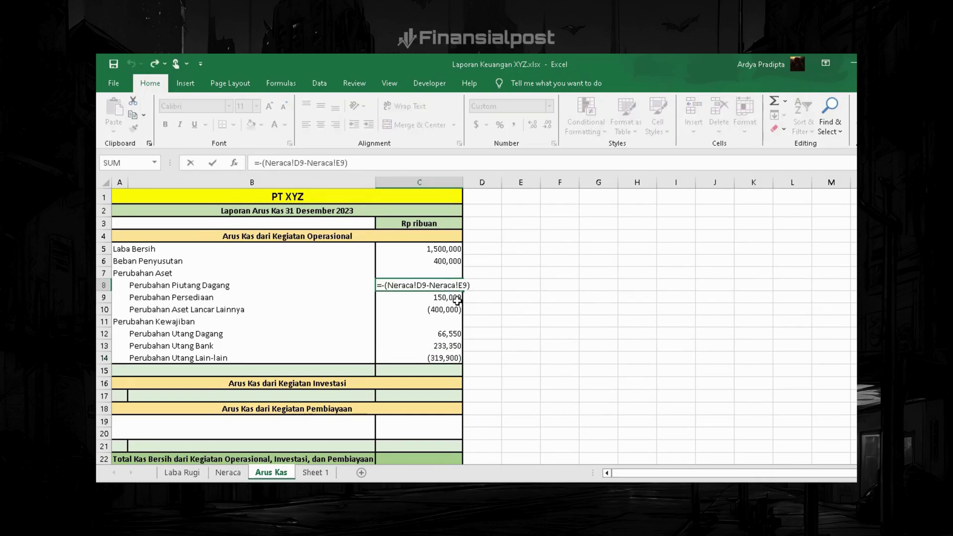
{"action": "key", "text": "Return"}
{"action": "key", "text": "F2"}
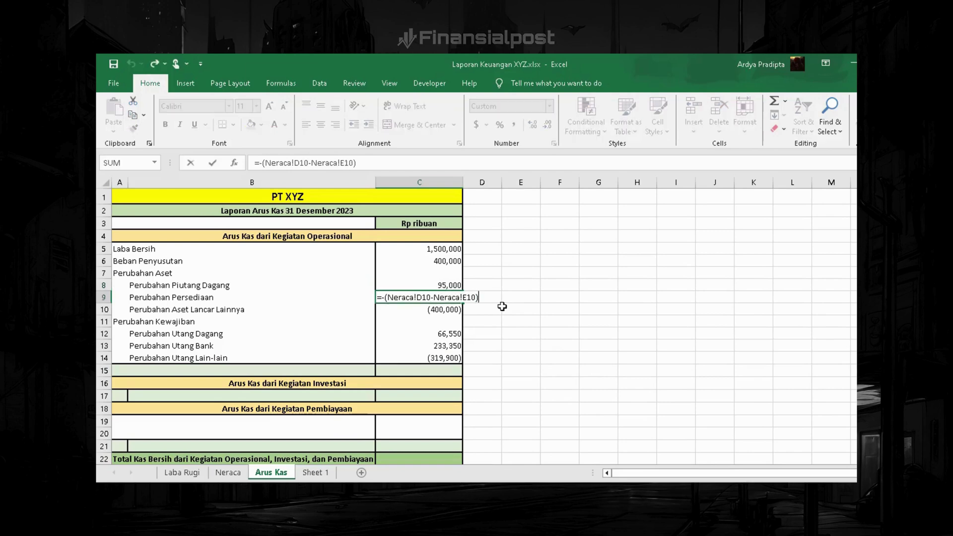
{"action": "key", "text": "ctrl+Return"}
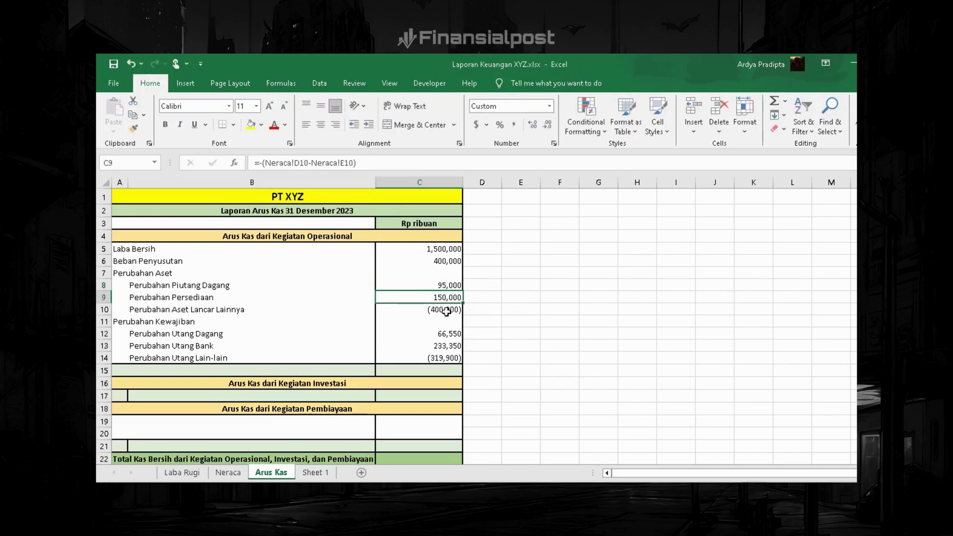
{"action": "left_click", "coordinate": [447, 312]}
{"action": "key", "text": "F2"}
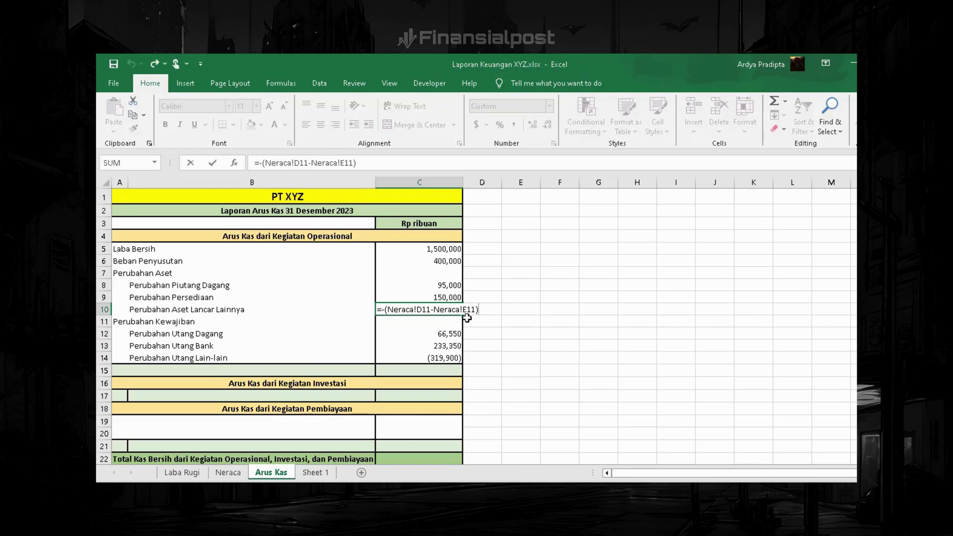
{"action": "key", "text": "ctrl+Return"}
{"action": "left_click", "coordinate": [446, 335]}
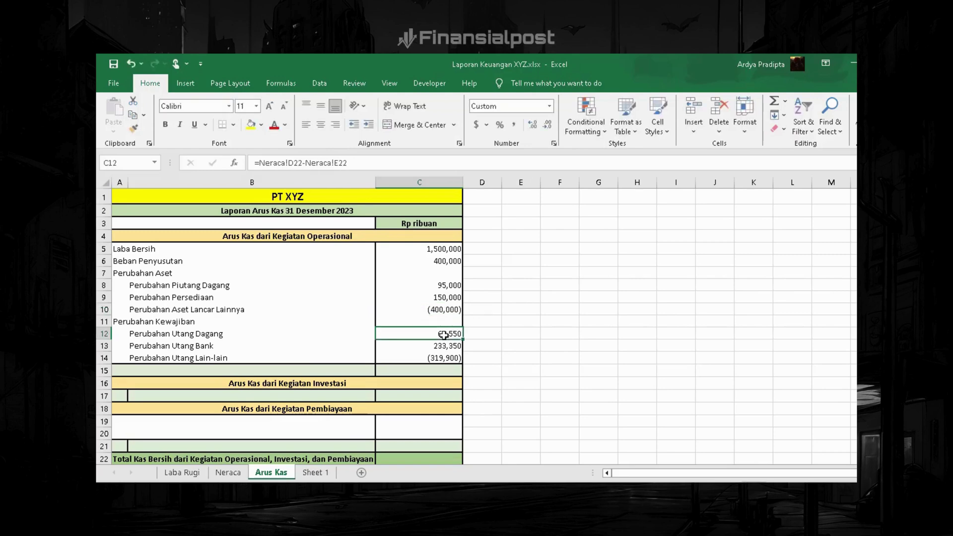
{"action": "key", "text": "F2"}
{"action": "key", "text": "ctrl+Return"}
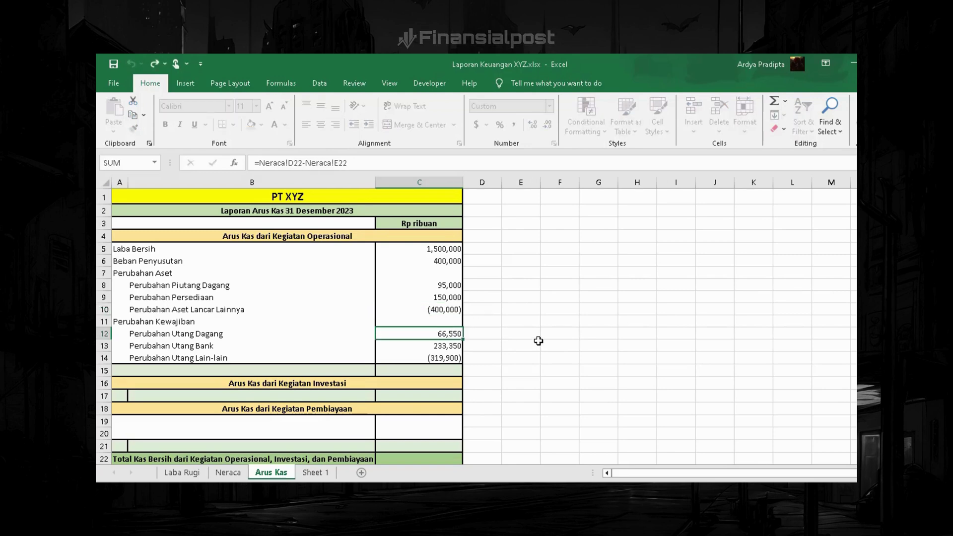
{"action": "left_click", "coordinate": [456, 348]}
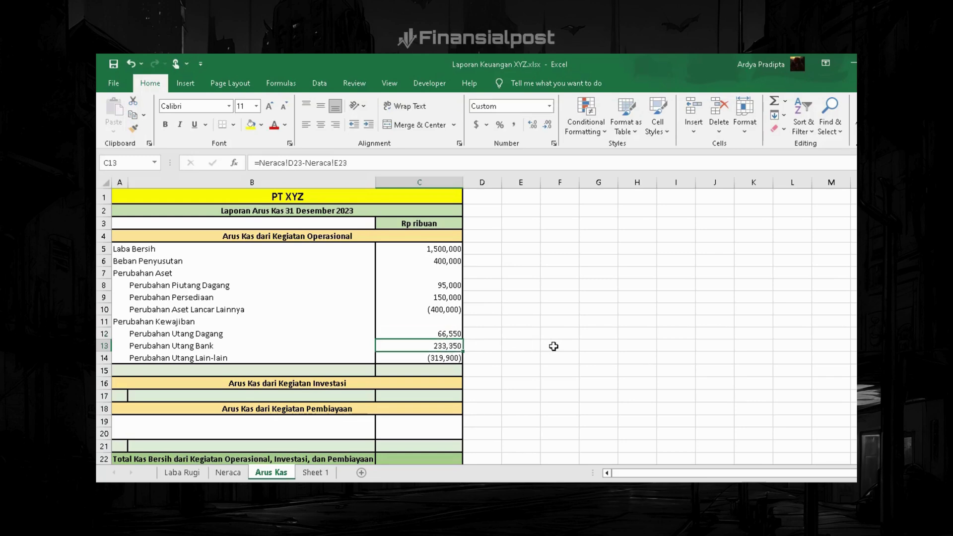
{"action": "key", "text": "F2"}
{"action": "key", "text": "ctrl+Return"}
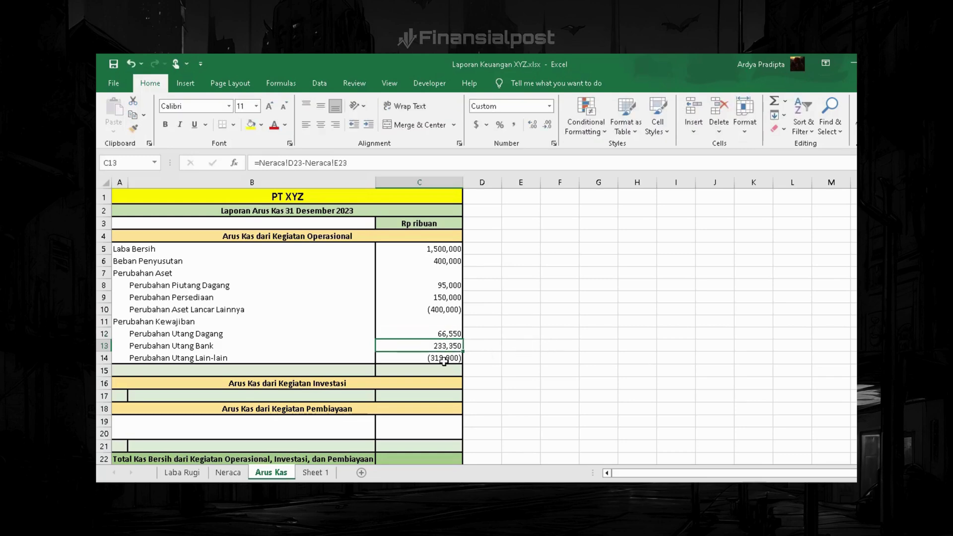
{"action": "left_click", "coordinate": [444, 358]}
{"action": "key", "text": "F2"}
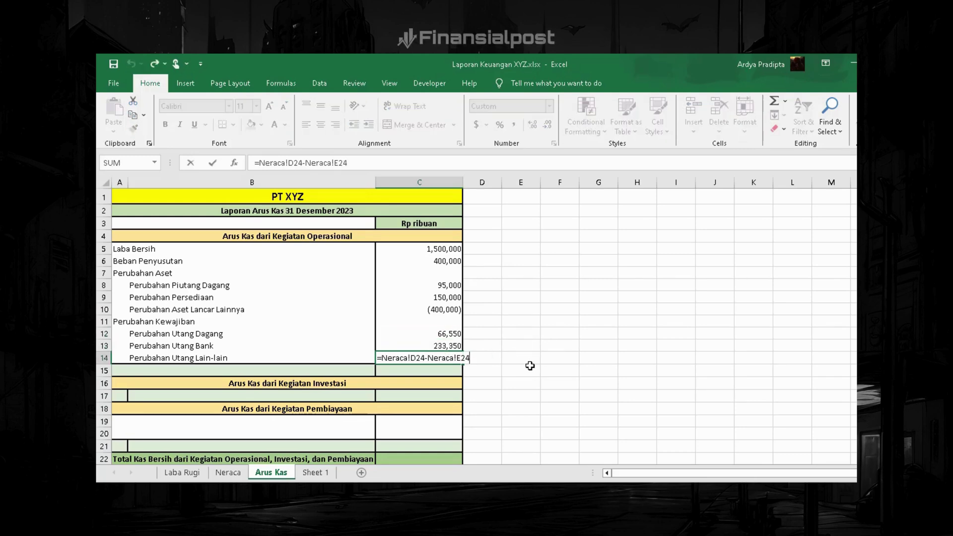
{"action": "key", "text": "ctrl+Return"}
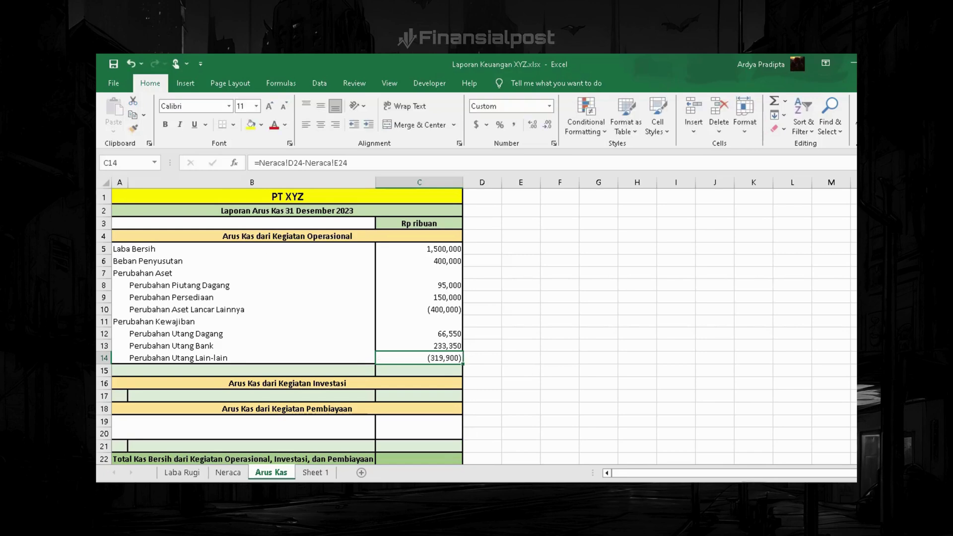
- Label A15 'Arus Kas Bersih dari Kegiatan Operasional'
{"action": "left_click", "coordinate": [209, 368]}
{"action": "type", "text": "A"}
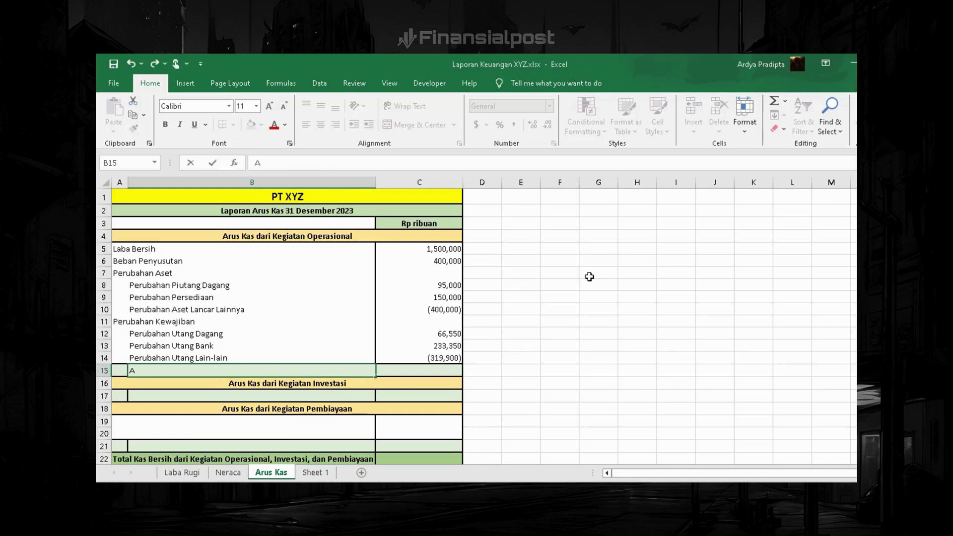
{"action": "key", "text": "BackSpace"}
{"action": "key", "text": "Left"}
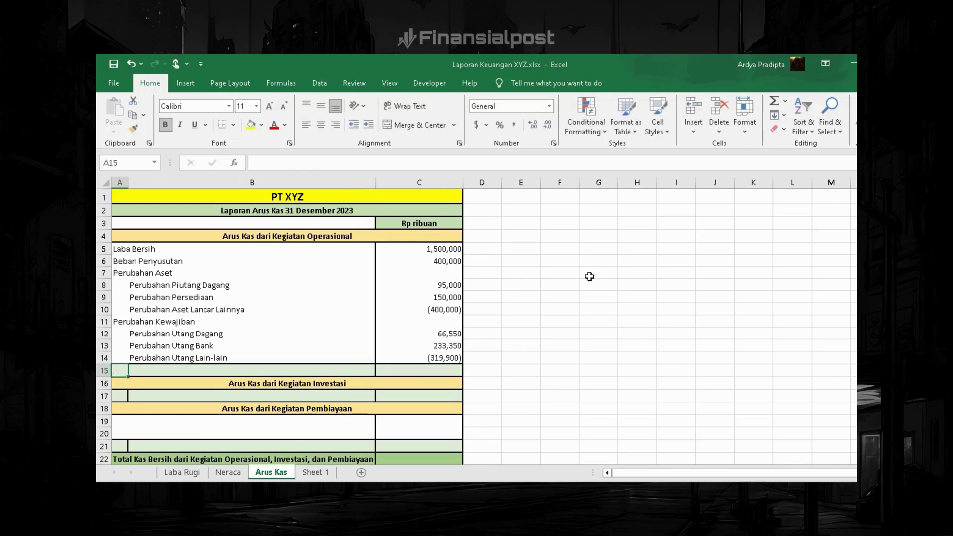
{"action": "type", "text": "Ar"}
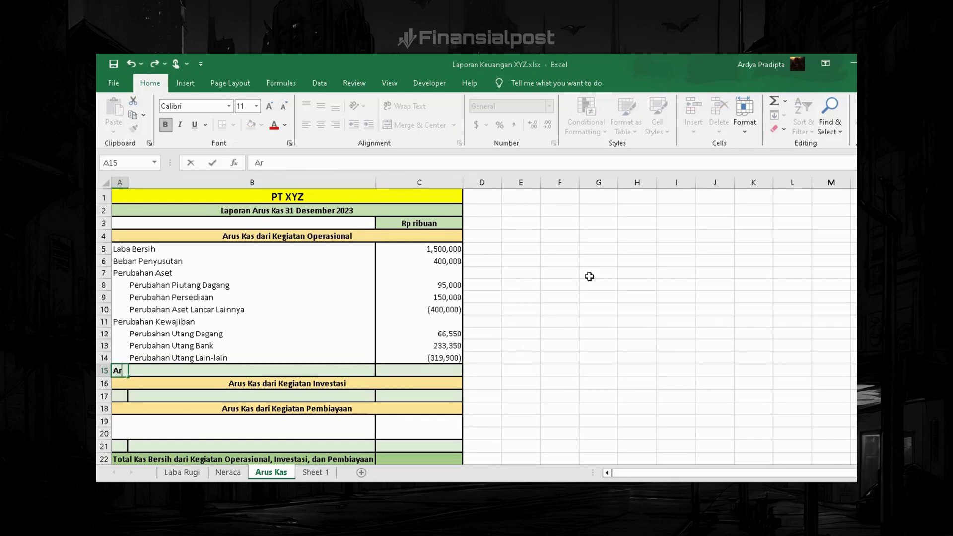
{"action": "type", "text": "us Kas B"}
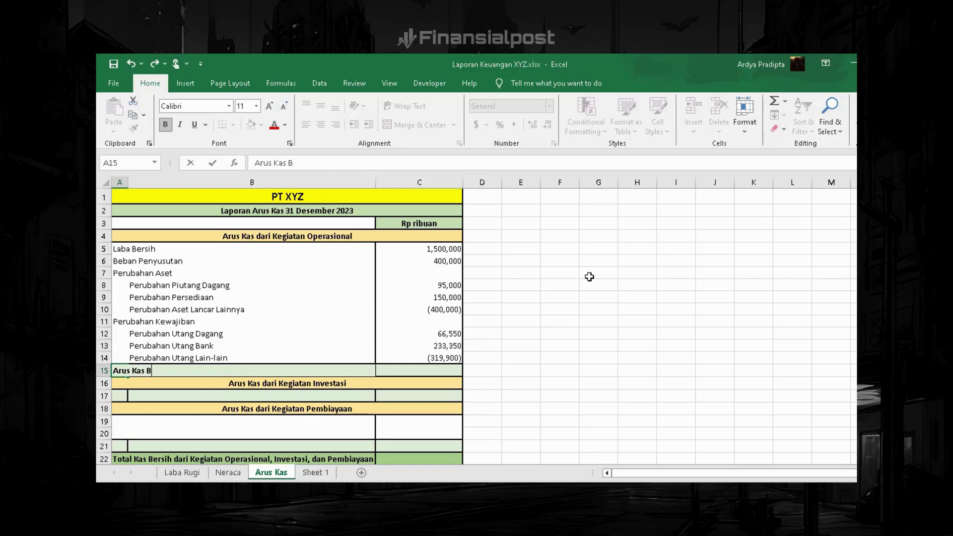
{"action": "type", "text": "ersih dar"}
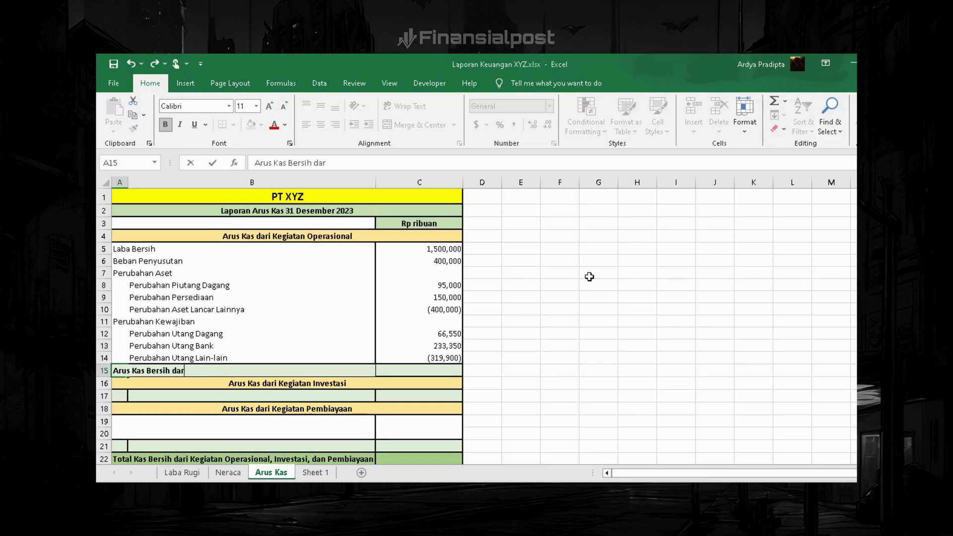
{"action": "type", "text": "i Kegia"}
{"action": "type", "text": "tan Operasi"}
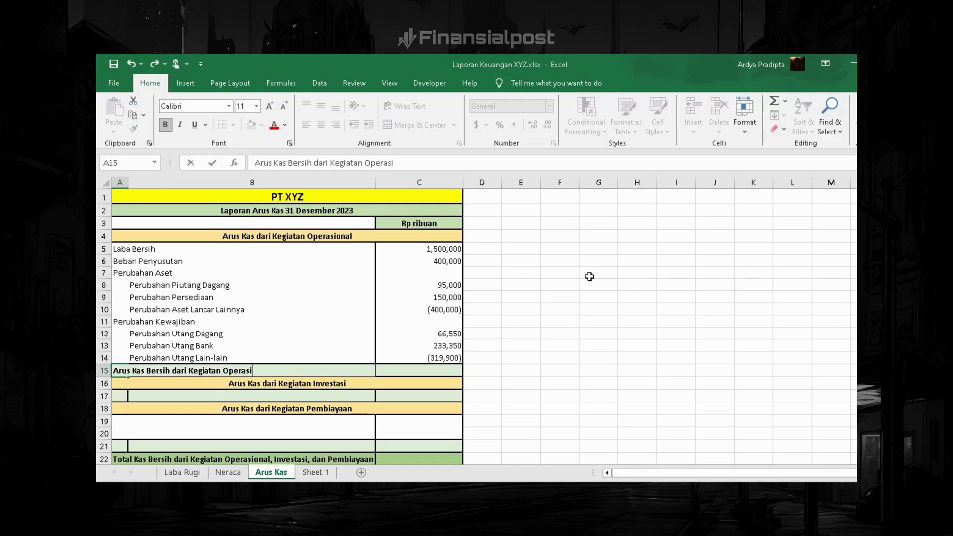
{"action": "type", "text": "onal"}
{"action": "key", "text": "Tab"}
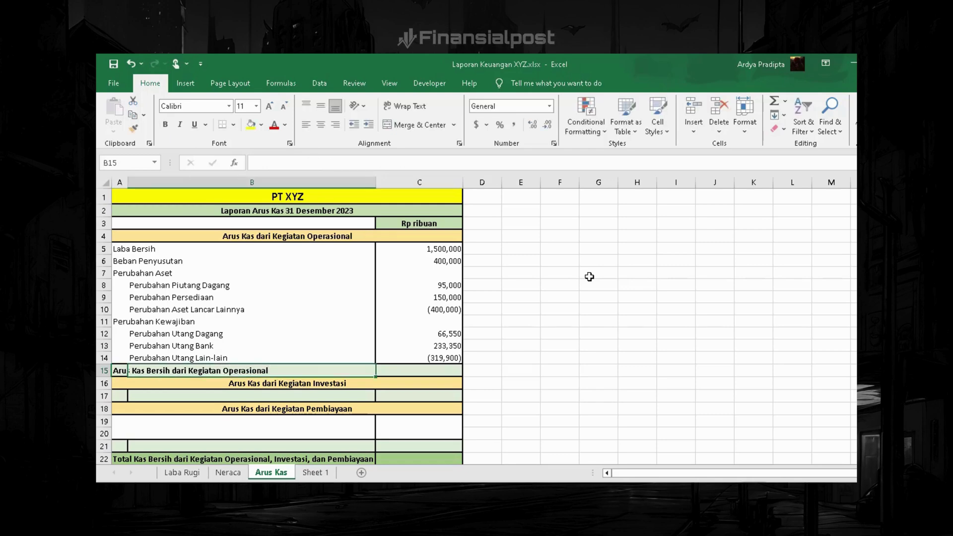
- Total the operating items in C15 with =SUM(C5:C14), giving 1,725,000
{"action": "type", "text": "=s"}
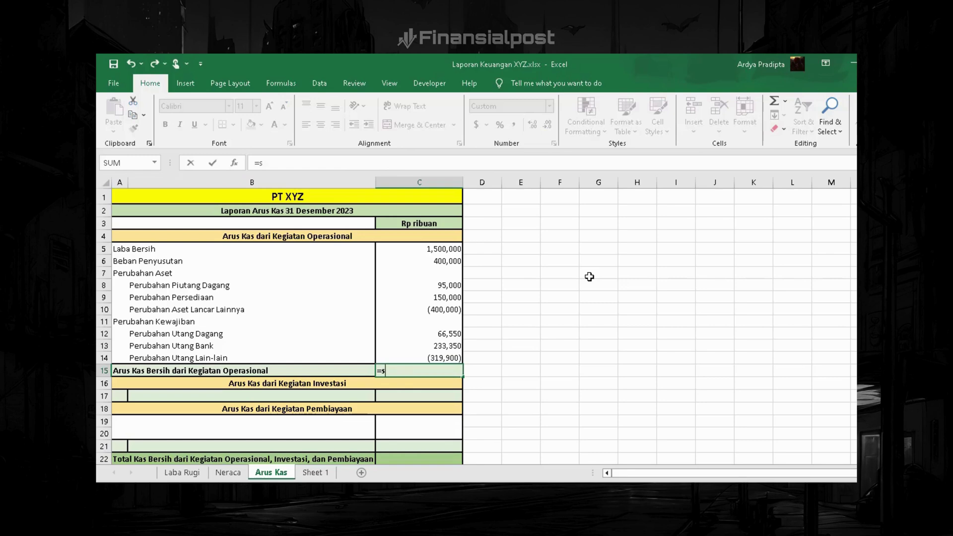
{"action": "type", "text": "um("}
{"action": "key", "text": "Up"}
{"action": "key", "text": "Up"}
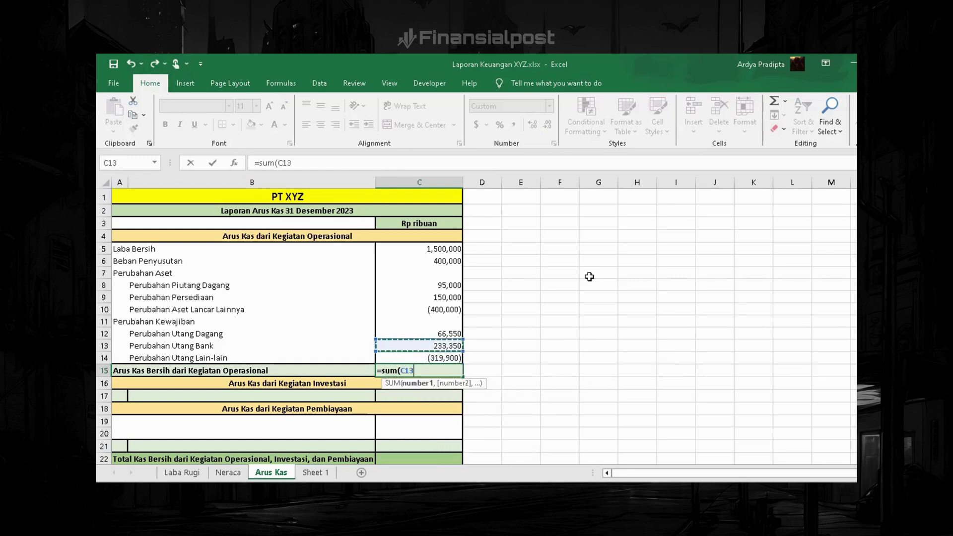
{"action": "key", "text": "Up"}
{"action": "key", "text": "Up"}
{"action": "key", "text": "Up"}
{"action": "key", "text": "Up"}
{"action": "key", "text": "Up"}
{"action": "key", "text": "Up"}
{"action": "key", "text": "Up"}
{"action": "key", "text": "Up"}
{"action": "key", "text": "shift+Down"}
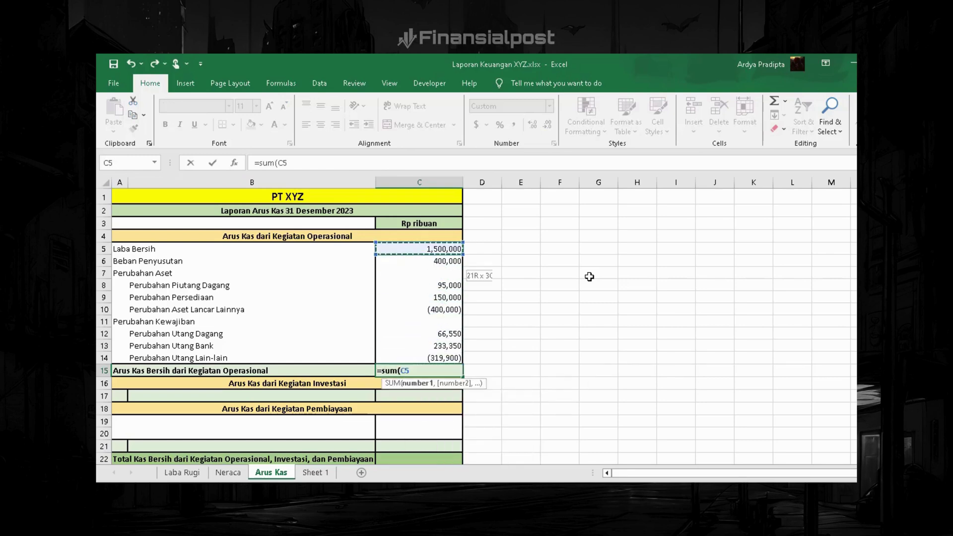
{"action": "key", "text": "shift+Down"}
{"action": "key", "text": "shift+Down"}
{"action": "key", "text": "shift+Down"}
{"action": "key", "text": "shift+Down"}
{"action": "key", "text": "shift+Down"}
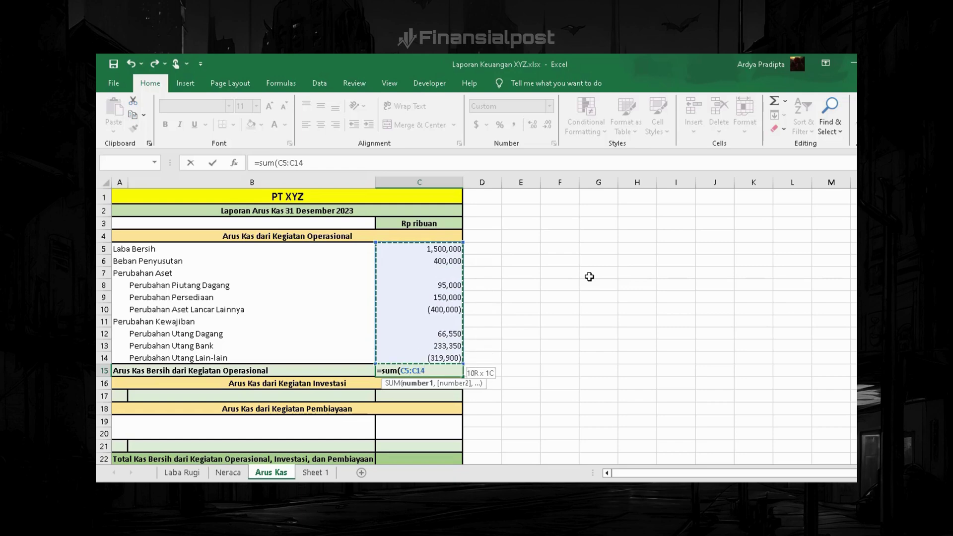
{"action": "type", "text": ")"}
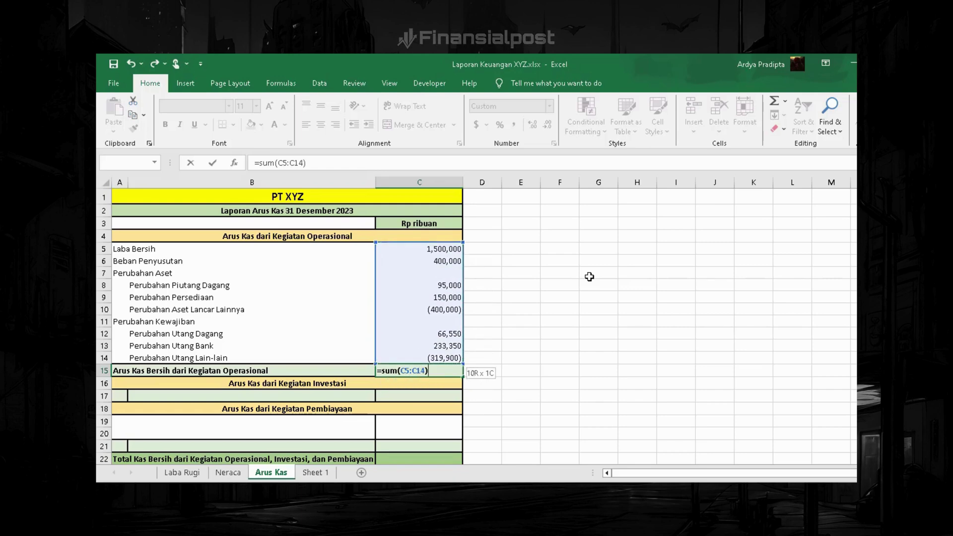
{"action": "key", "text": "Return"}
{"action": "key", "text": "Up"}
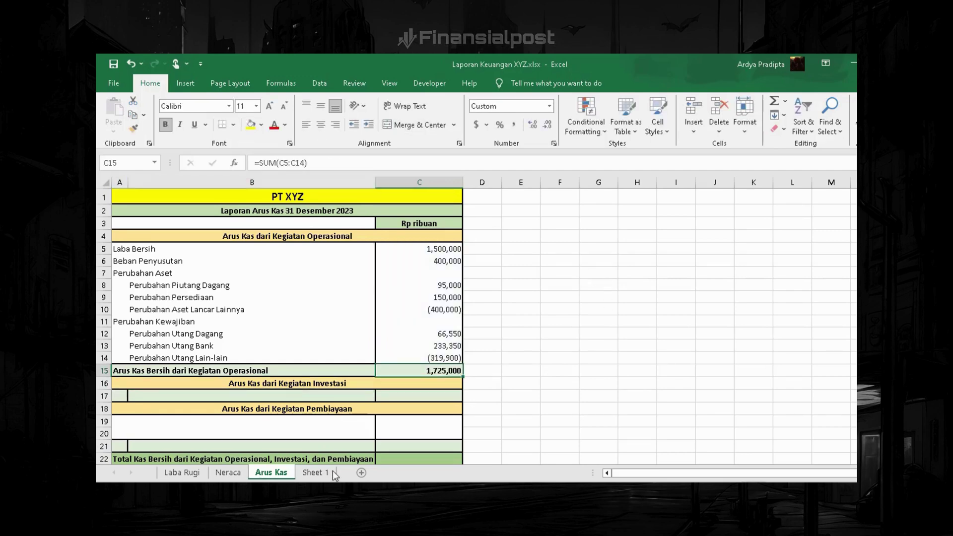
- Type 'Arus Kas Bersih dari Kegiatan Investasi' into A17, completing the AutoComplete suggestion
{"action": "left_click", "coordinate": [120, 393]}
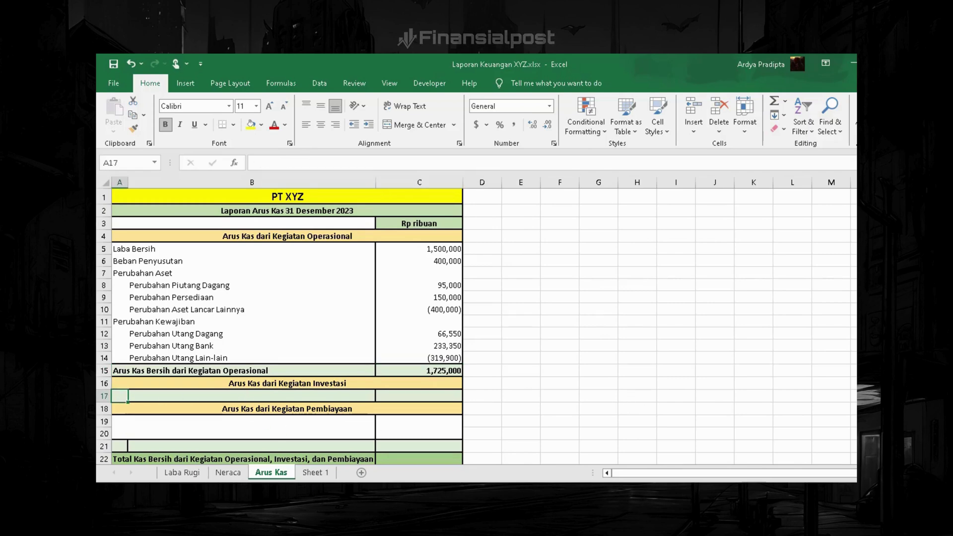
{"action": "type", "text": "A"}
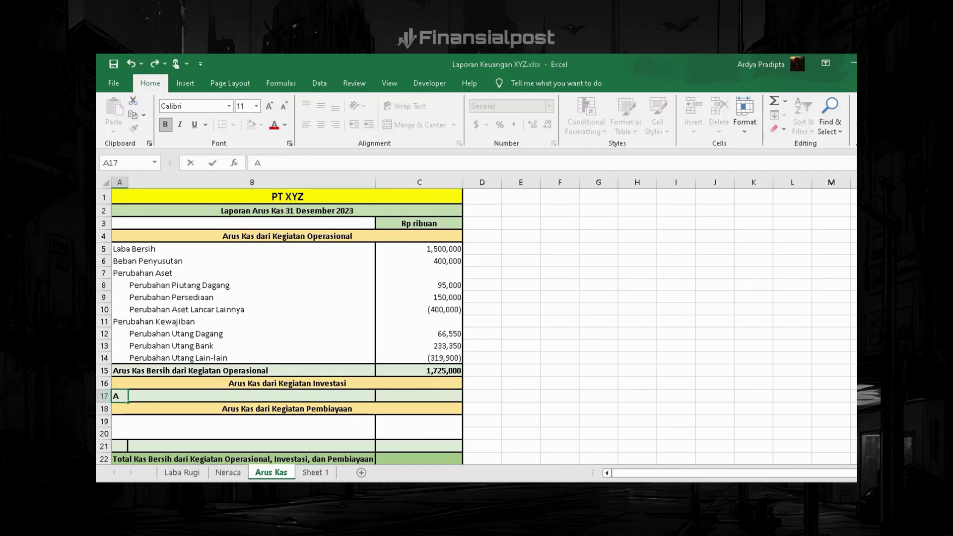
{"action": "type", "text": "rus Kas "}
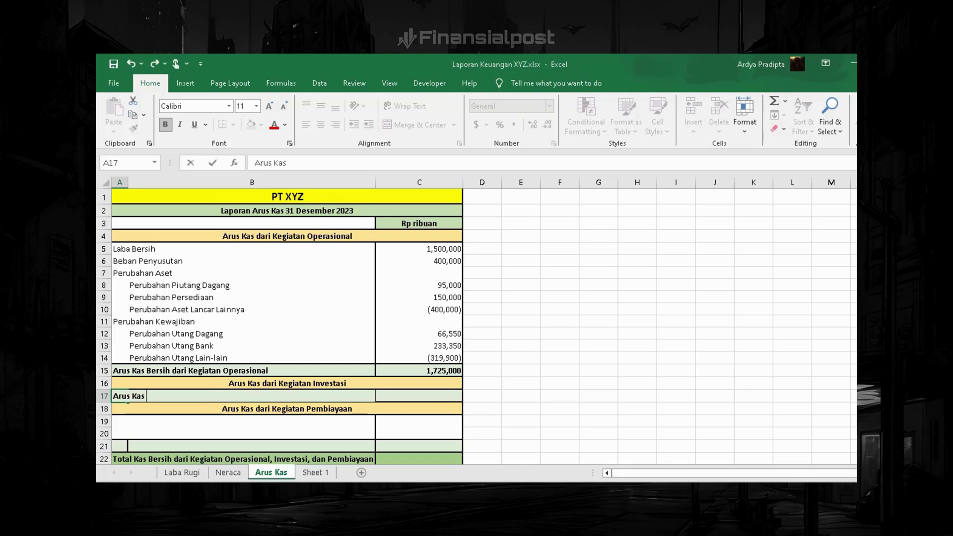
{"action": "type", "text": "Bersih dari Kegiatan Operasional"}
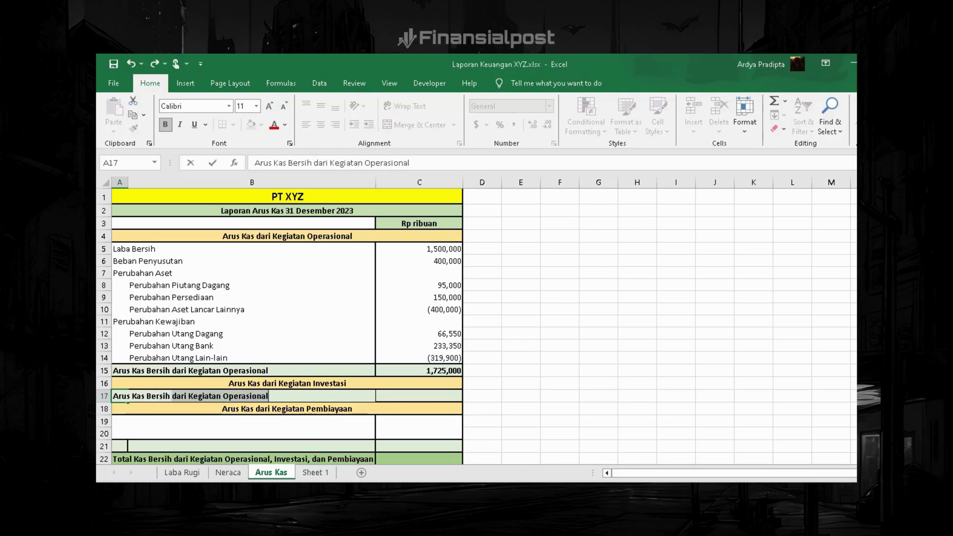
{"action": "key", "text": "End"}
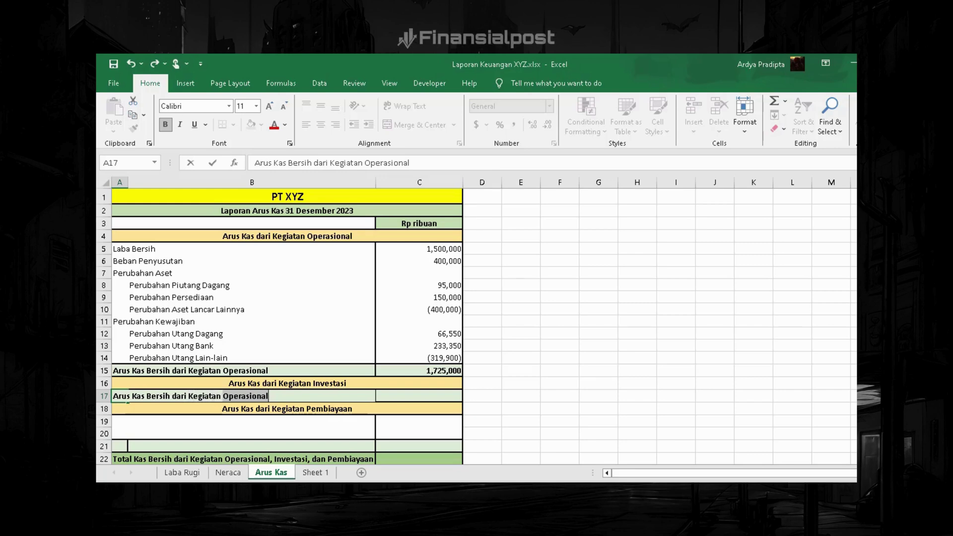
{"action": "type", "text": "Investas"}
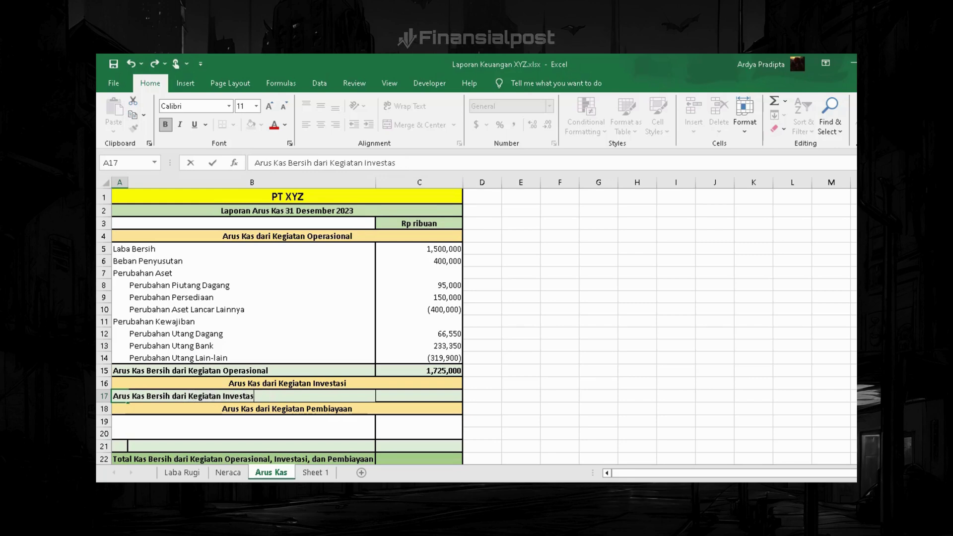
{"action": "type", "text": "i"}
{"action": "key", "text": "Tab"}
{"action": "key", "text": "Tab"}
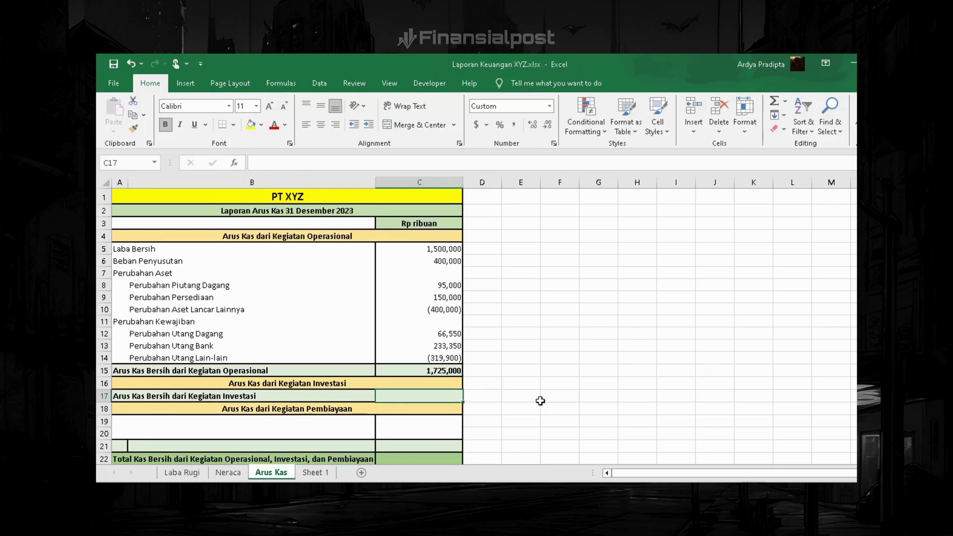
- Review the fixed-asset figures near the top of the Neraca sheet
{"action": "left_click", "coordinate": [241, 473]}
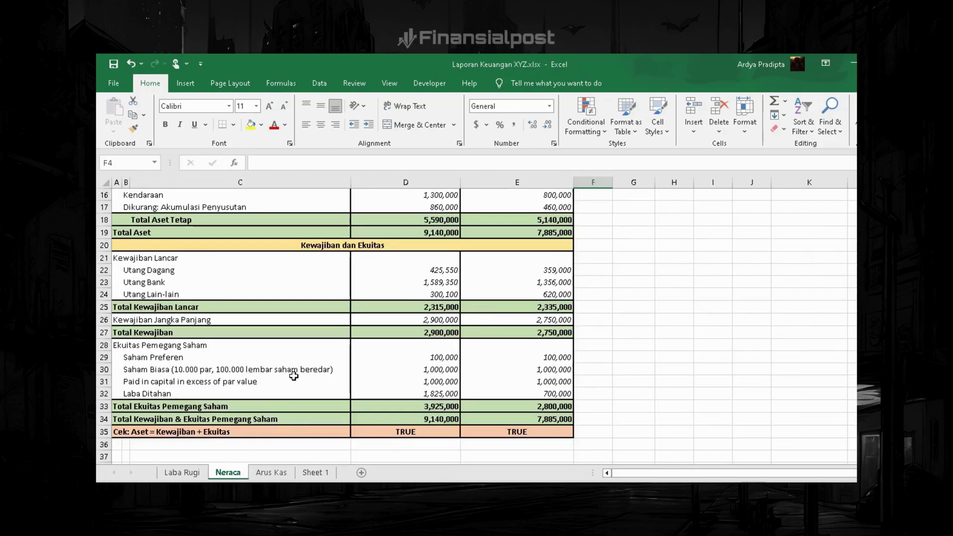
{"action": "scroll", "coordinate": [295, 375], "scroll_direction": "up", "scroll_amount": 1}
{"action": "scroll", "coordinate": [296, 375], "scroll_direction": "up", "scroll_amount": 1}
{"action": "scroll", "coordinate": [296, 375], "scroll_direction": "up", "scroll_amount": 1}
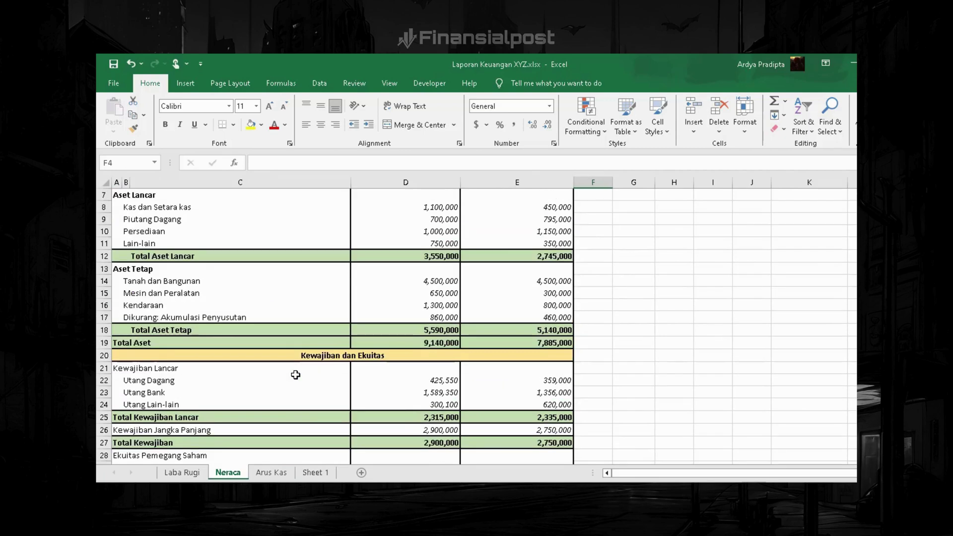
{"action": "scroll", "coordinate": [295, 375], "scroll_direction": "up", "scroll_amount": 1}
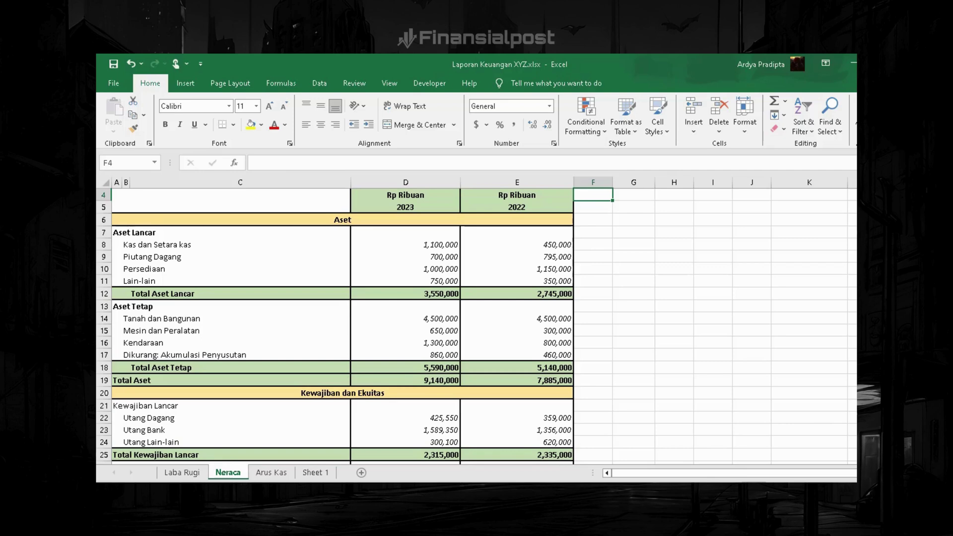
{"action": "left_click", "coordinate": [271, 473]}
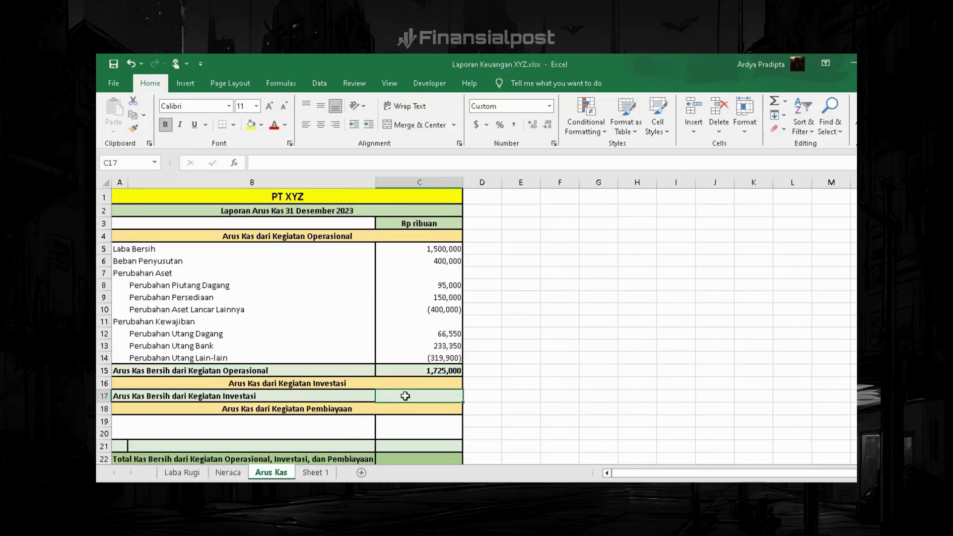
- Enter =-((Neraca!D18+Neraca!D17)-(Neraca!E18+Neraca!E17)) in C17, giving (850,000)
{"action": "type", "text": "="}
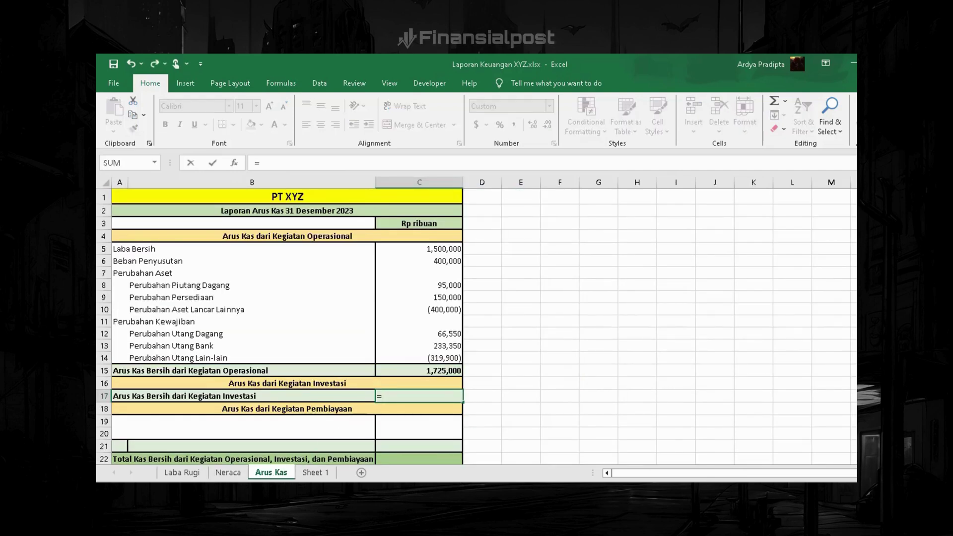
{"action": "type", "text": "-(("}
{"action": "left_click", "coordinate": [227, 472]}
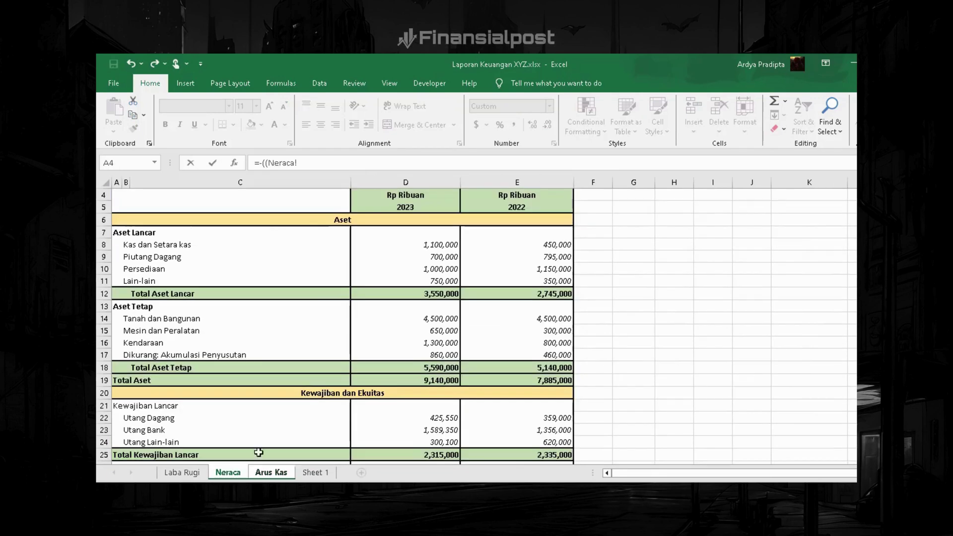
{"action": "left_click", "coordinate": [399, 366]}
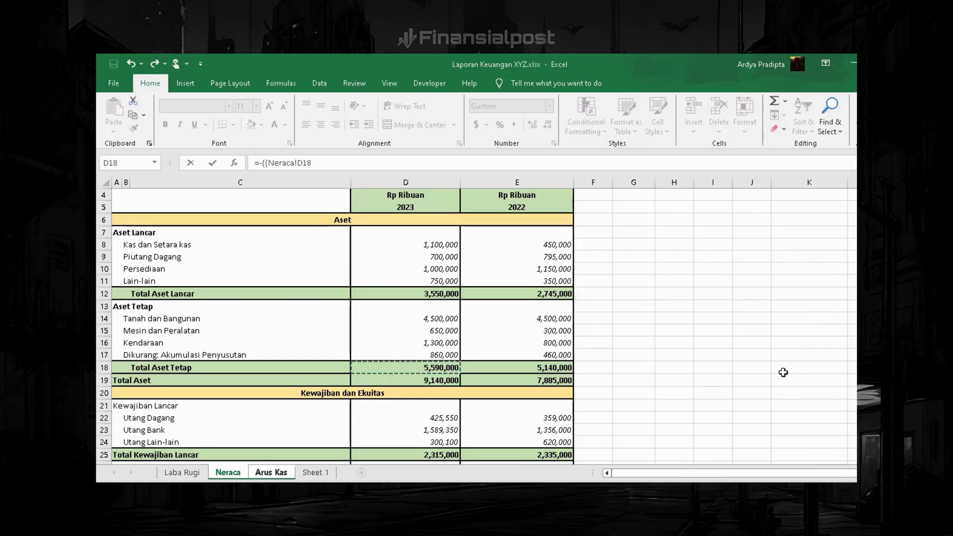
{"action": "type", "text": "+"}
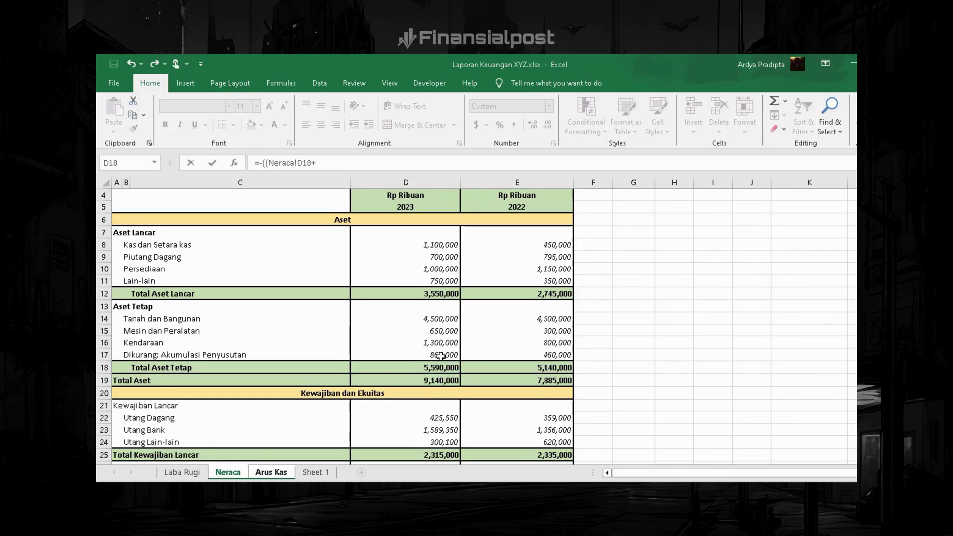
{"action": "left_click", "coordinate": [440, 355]}
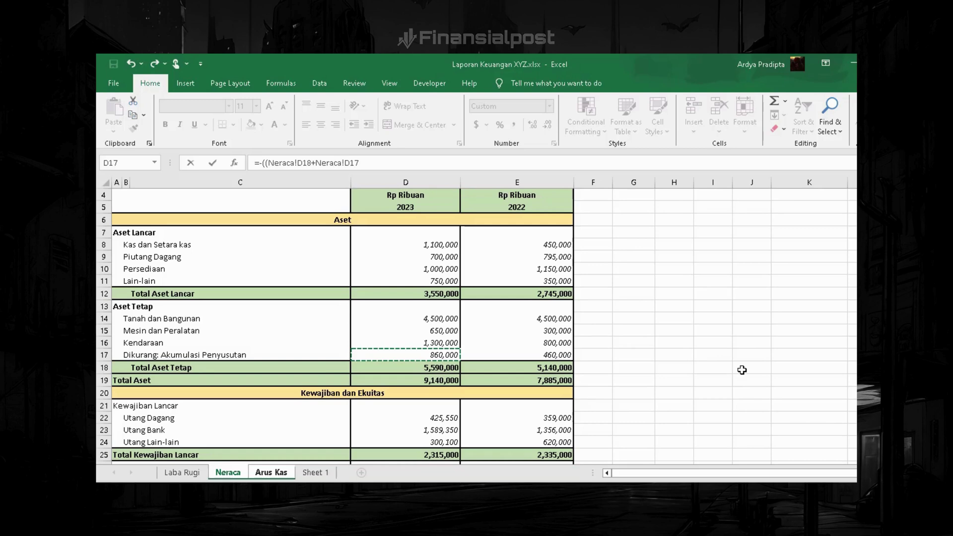
{"action": "type", "text": ")-("}
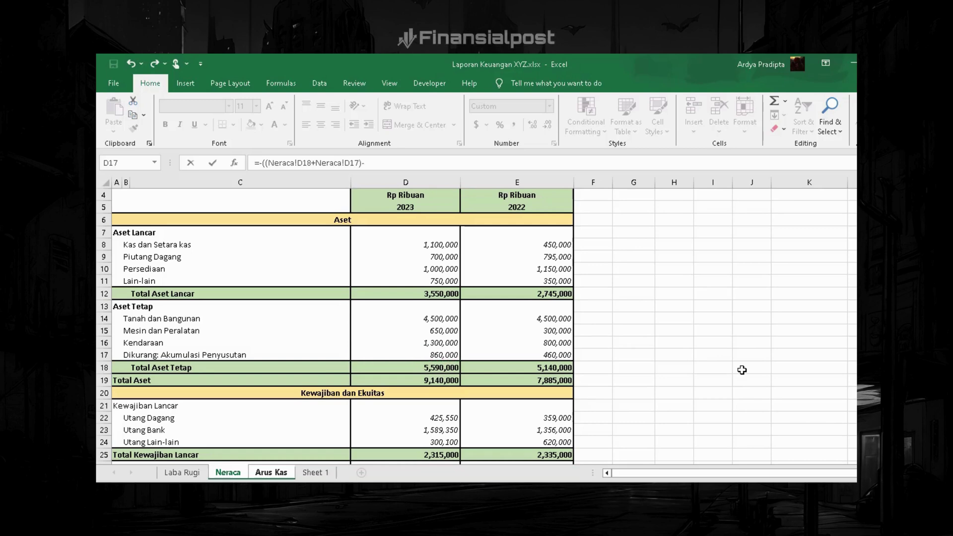
{"action": "left_click", "coordinate": [544, 367]}
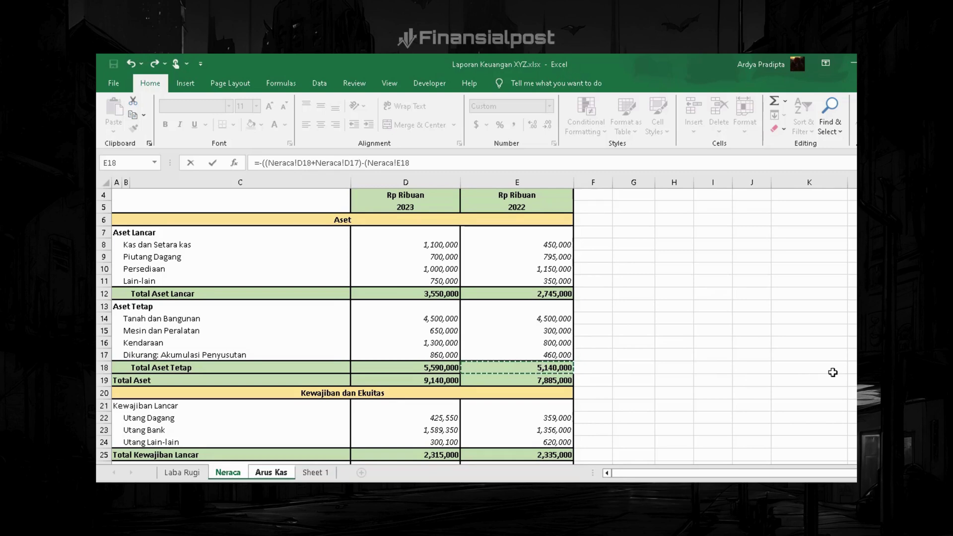
{"action": "type", "text": "+"}
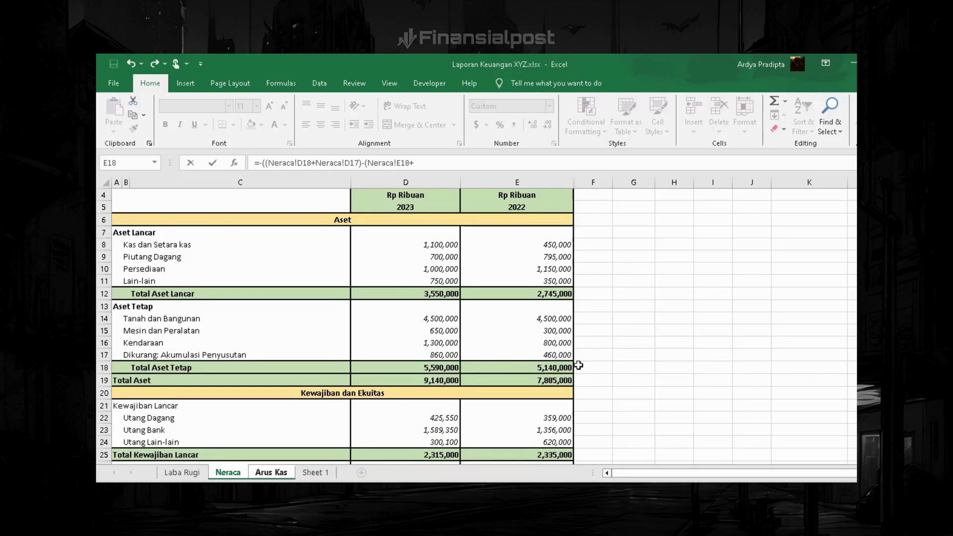
{"action": "left_click", "coordinate": [551, 356]}
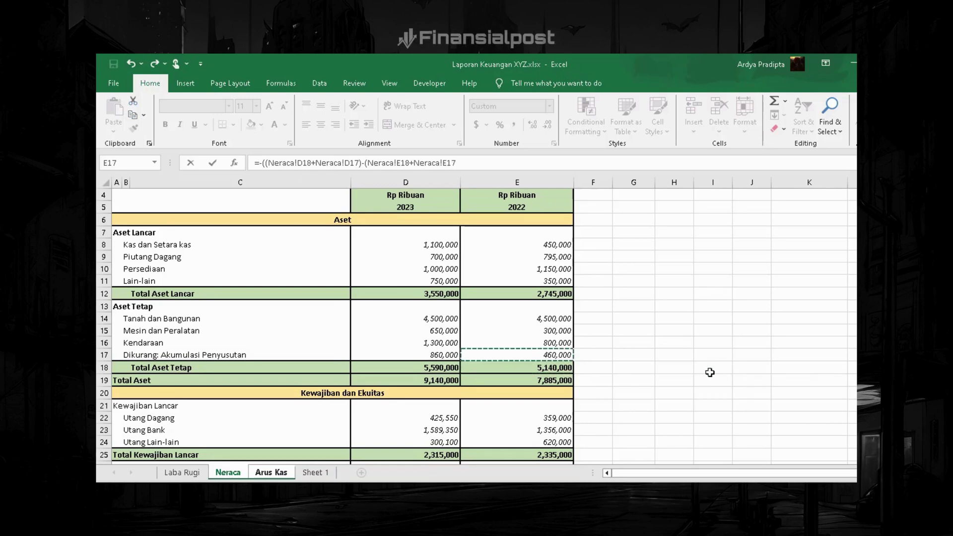
{"action": "type", "text": ")"}
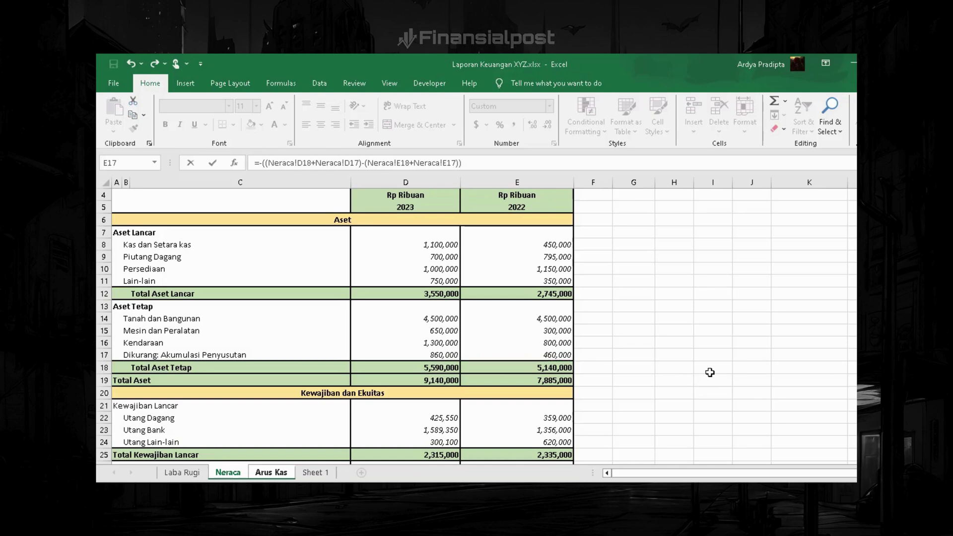
{"action": "key", "text": "Return"}
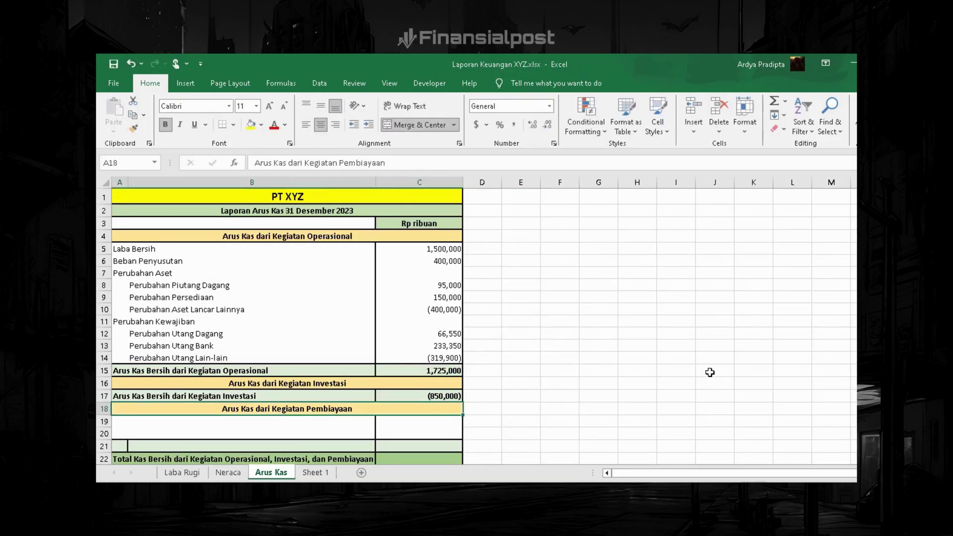
{"action": "key", "text": "Up"}
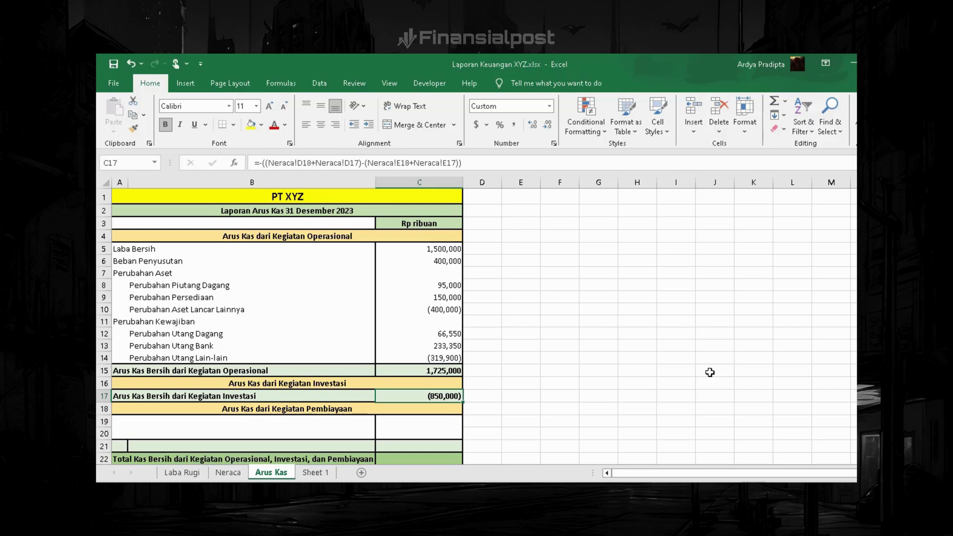
- Recheck and recommit the C17 investing formula, then scroll down to the financing section
{"action": "key", "text": "F2"}
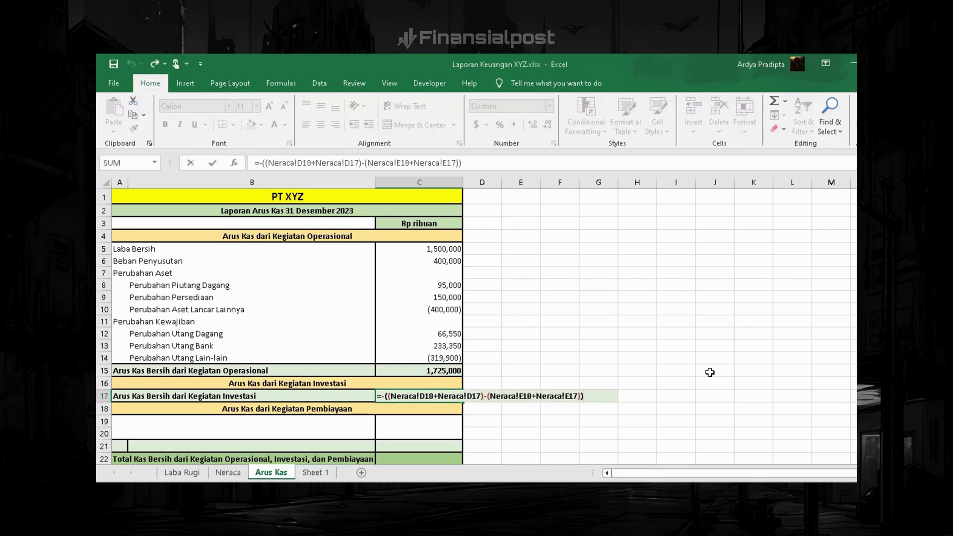
{"action": "key", "text": "ctrl+Return"}
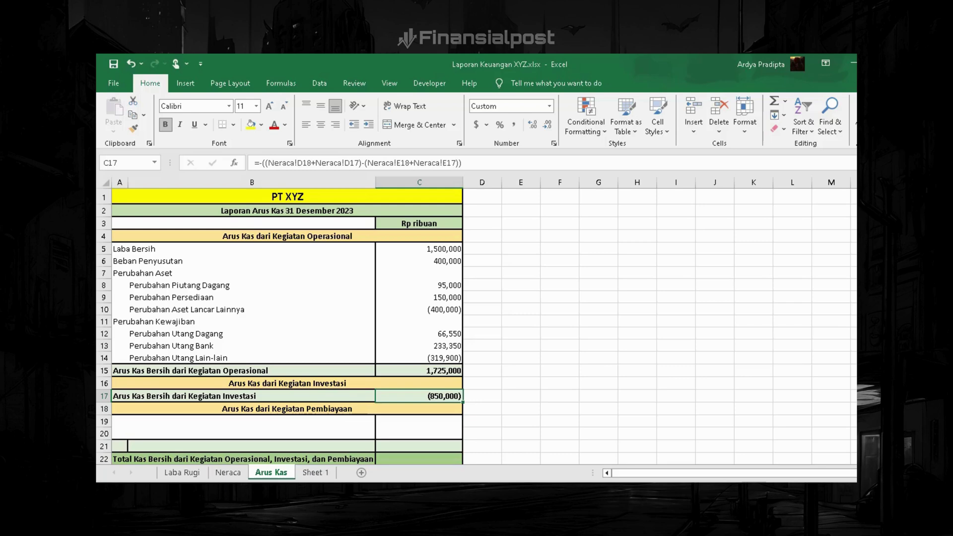
{"action": "left_click", "coordinate": [909, 370]}
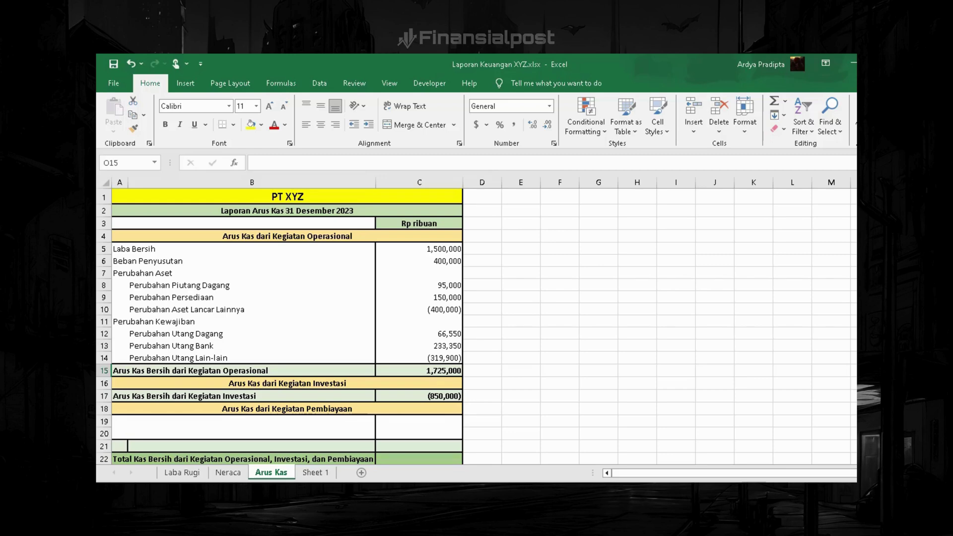
{"action": "scroll", "coordinate": [490, 362], "scroll_direction": "down", "scroll_amount": 2}
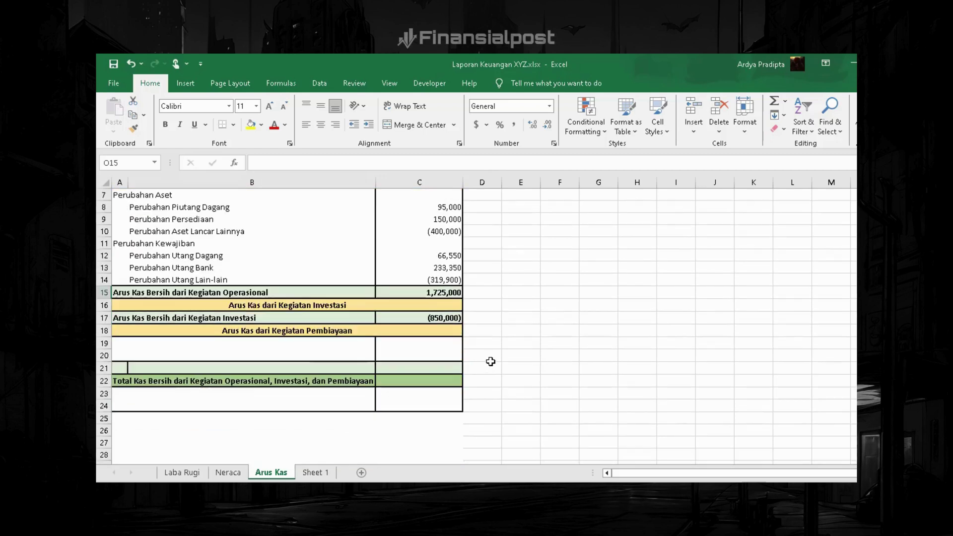
{"action": "scroll", "coordinate": [491, 362], "scroll_direction": "down", "scroll_amount": 1}
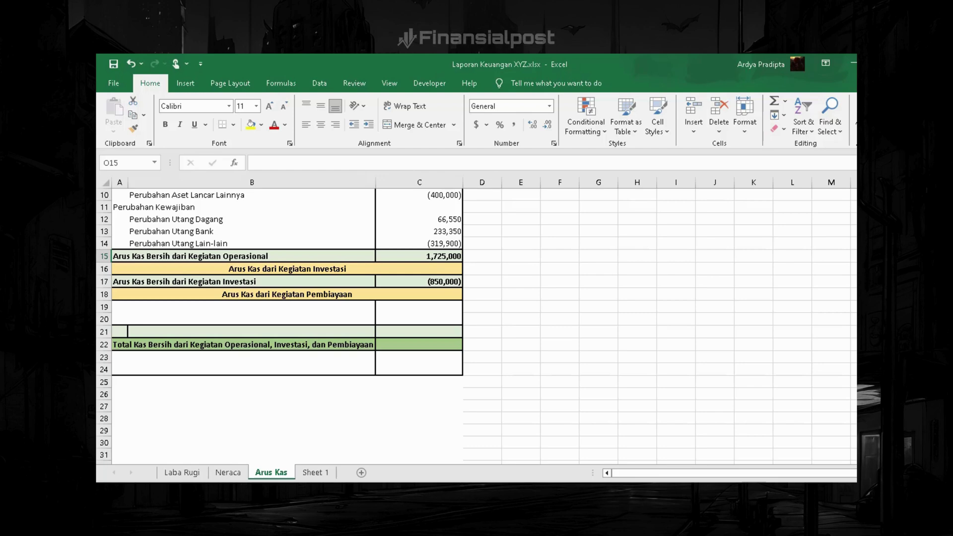
- Label A19 'Perubahan Utang Jangka Panjang'
{"action": "left_click", "coordinate": [120, 306]}
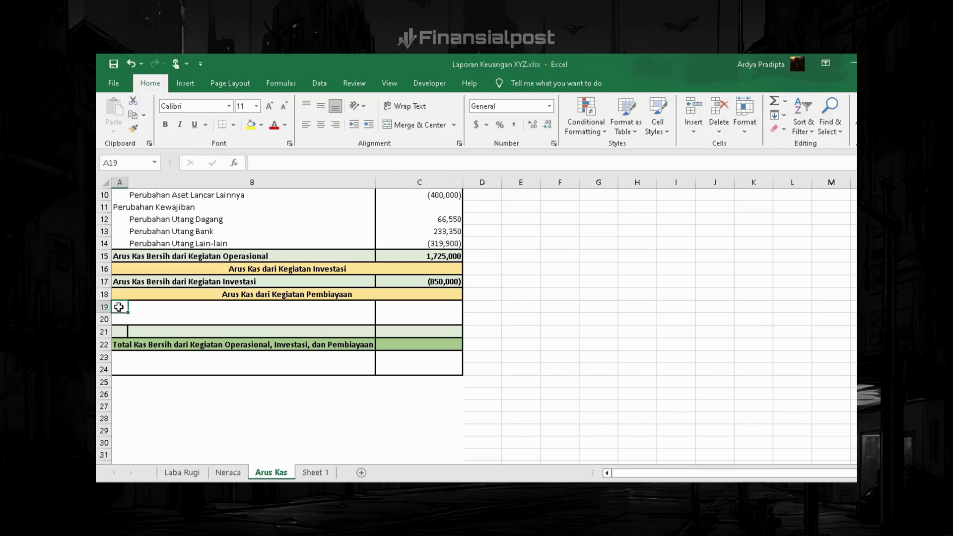
{"action": "type", "text": "Perubahan"}
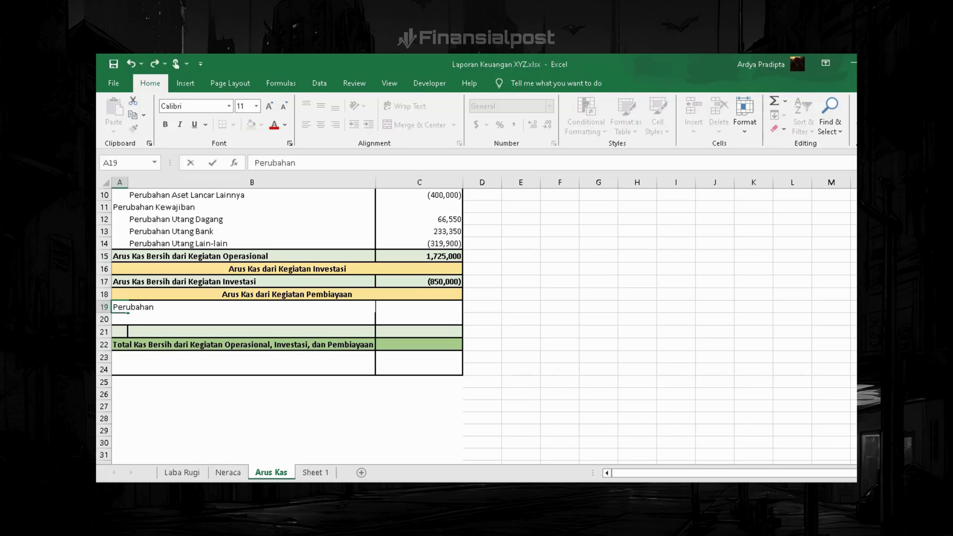
{"action": "type", "text": " Utang Jangka Panjang"}
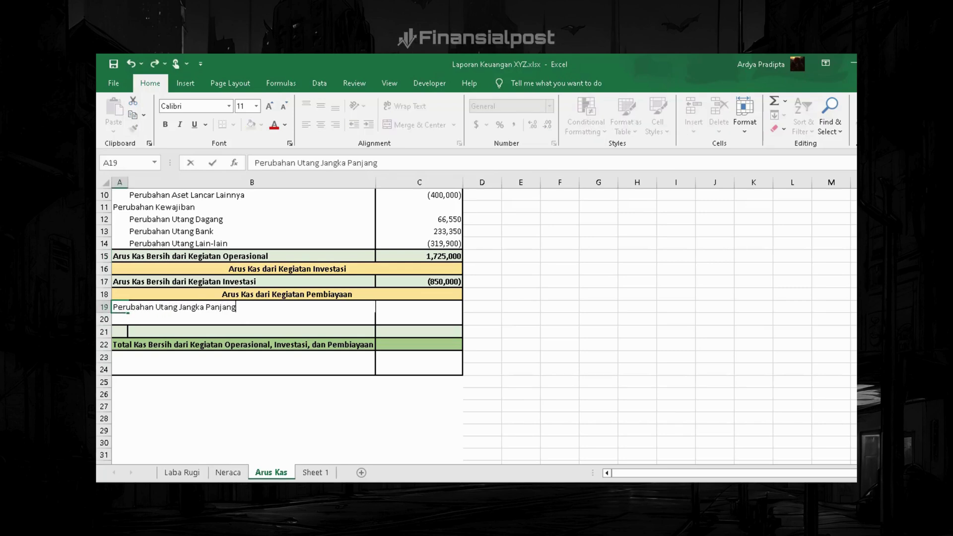
{"action": "key", "text": "Tab"}
- Enter =Neraca!D26-Neraca!E26 in C19, accepting Excel's correction, to show 150,000
{"action": "left_click", "coordinate": [419, 307]}
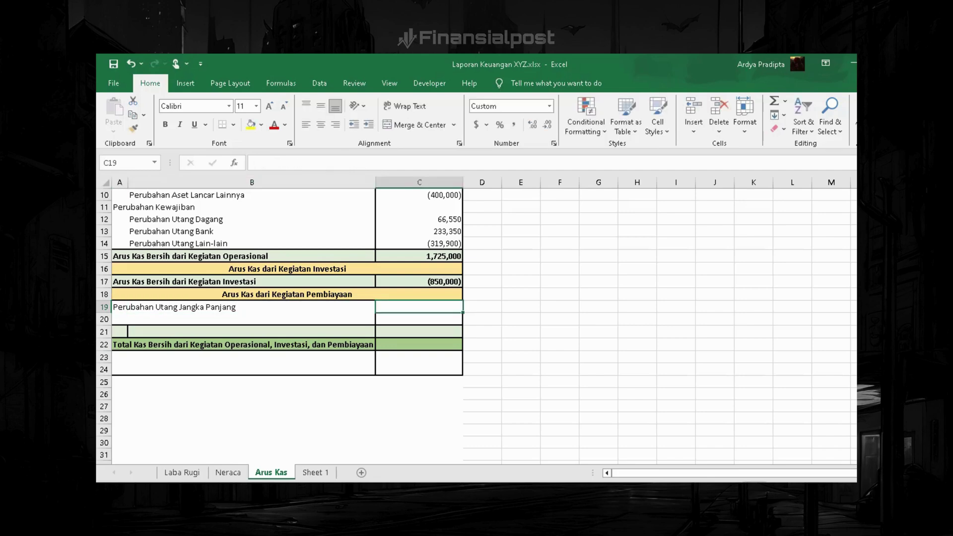
{"action": "type", "text": "="}
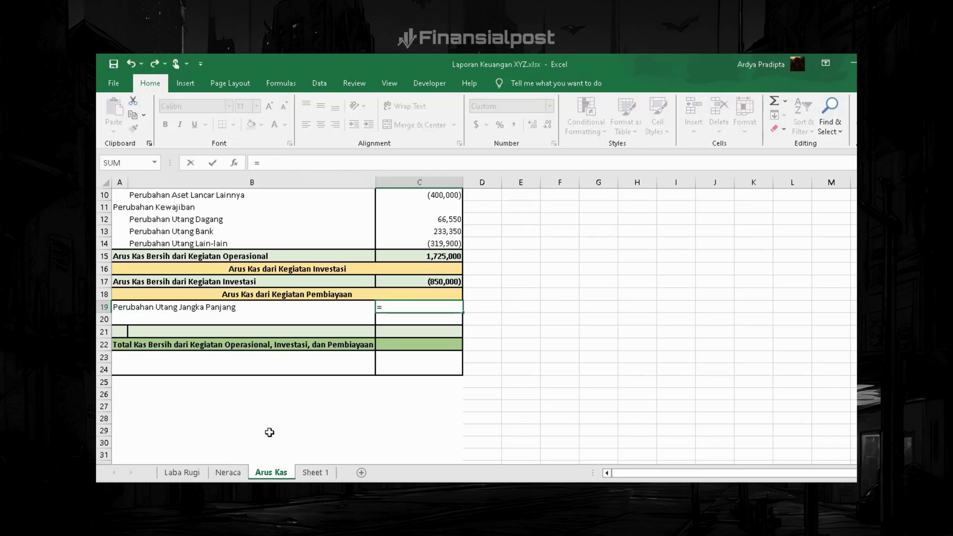
{"action": "left_click", "coordinate": [228, 472]}
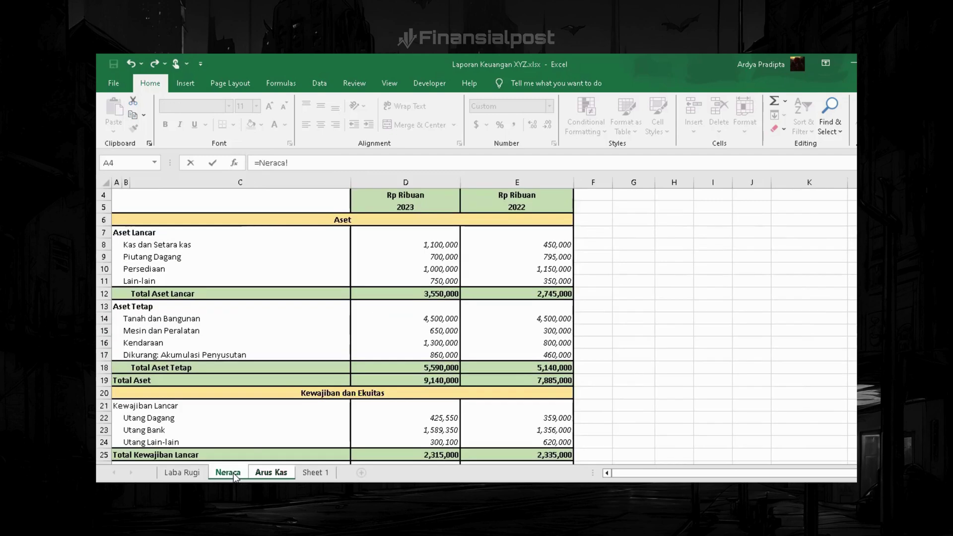
{"action": "scroll", "coordinate": [289, 380], "scroll_direction": "down", "scroll_amount": 3}
{"action": "scroll", "coordinate": [288, 381], "scroll_direction": "down", "scroll_amount": 1}
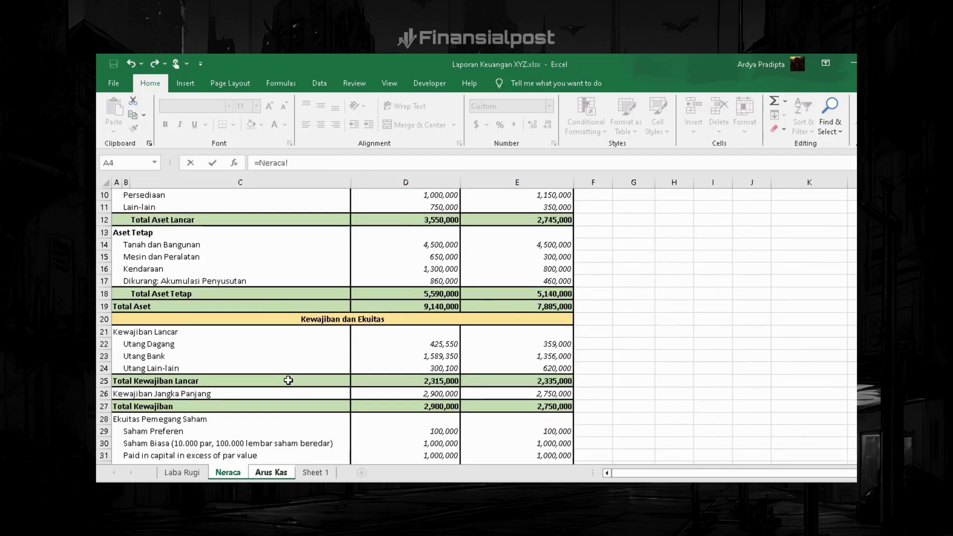
{"action": "scroll", "coordinate": [289, 380], "scroll_direction": "down", "scroll_amount": 1}
{"action": "scroll", "coordinate": [289, 380], "scroll_direction": "down", "scroll_amount": 1}
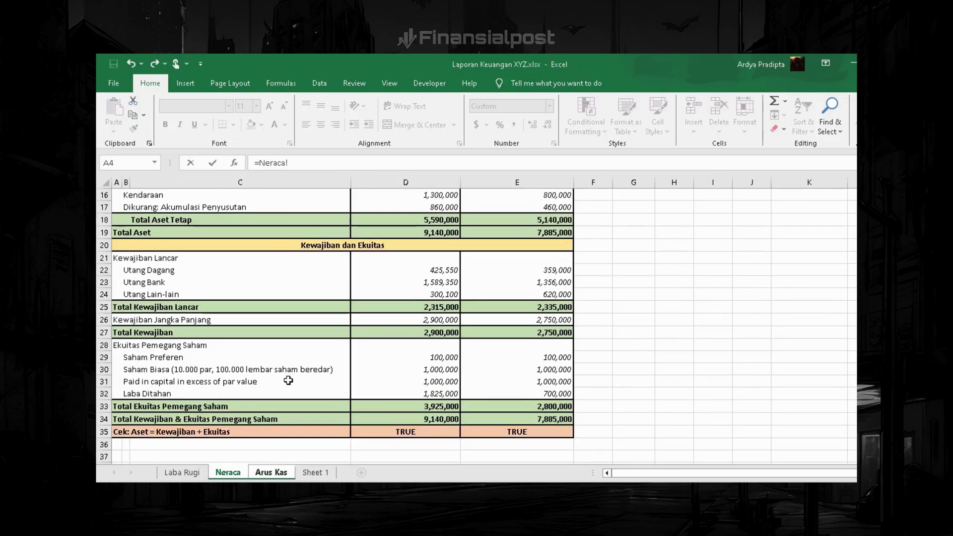
{"action": "left_click", "coordinate": [402, 319]}
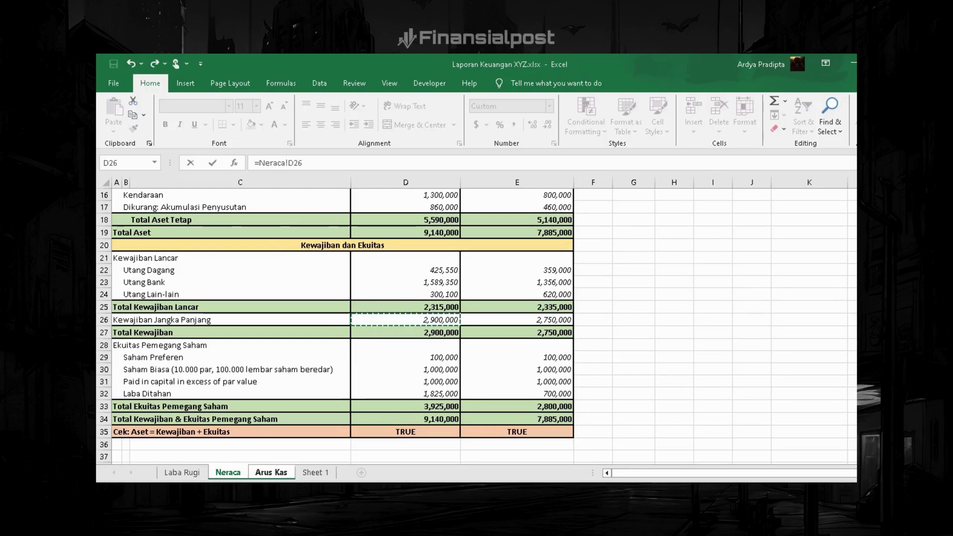
{"action": "type", "text": "-"}
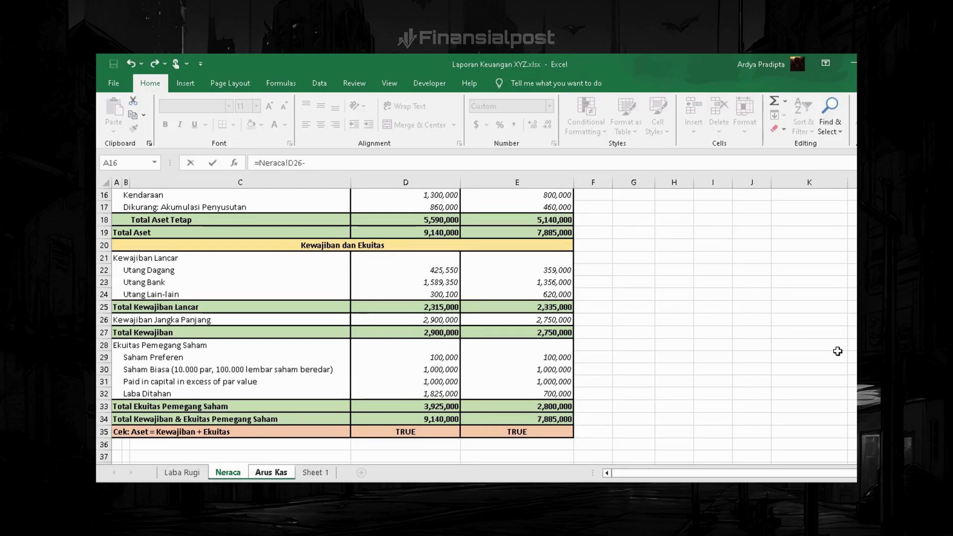
{"action": "left_click", "coordinate": [565, 318]}
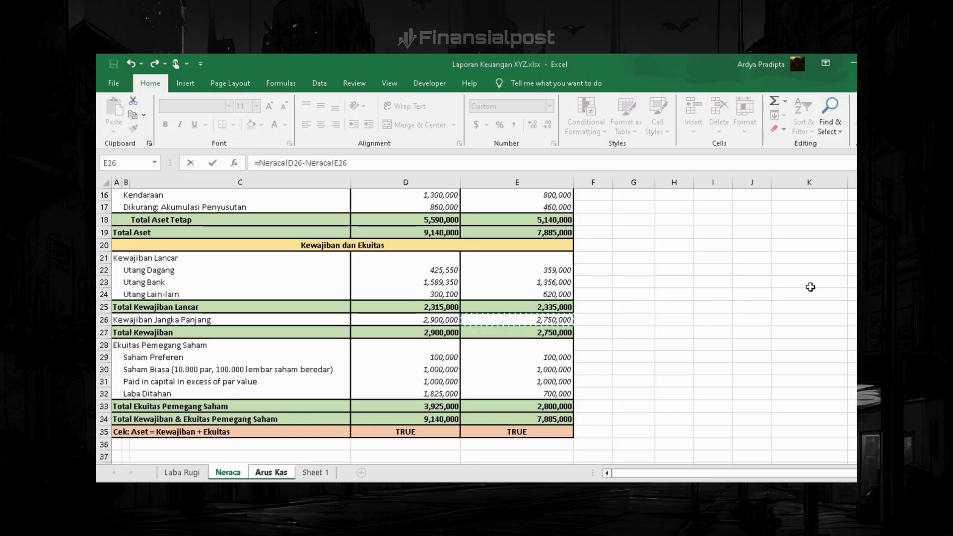
{"action": "type", "text": ")"}
{"action": "key", "text": "Return"}
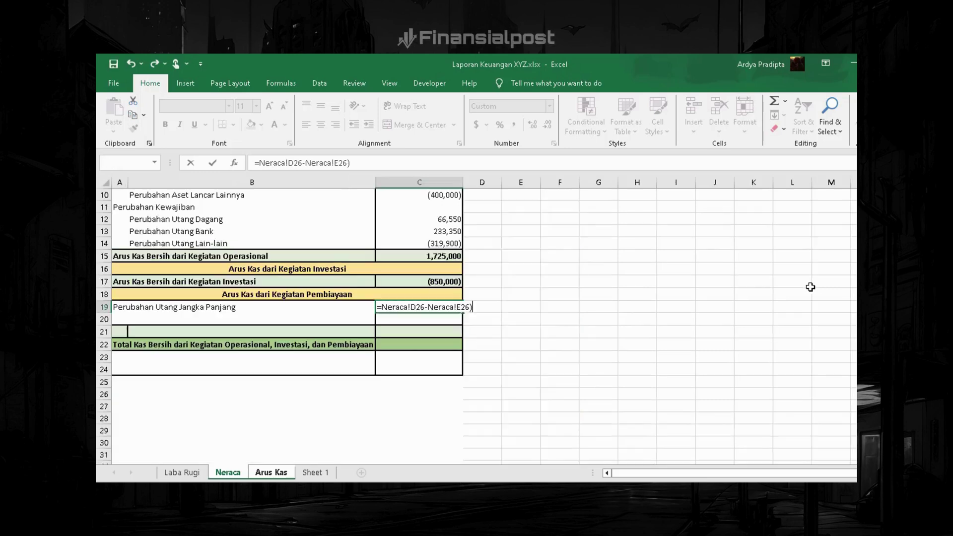
{"action": "left_click", "coordinate": [492, 326]}
{"action": "double_click", "coordinate": [432, 310]}
{"action": "key", "text": "ctrl+Return"}
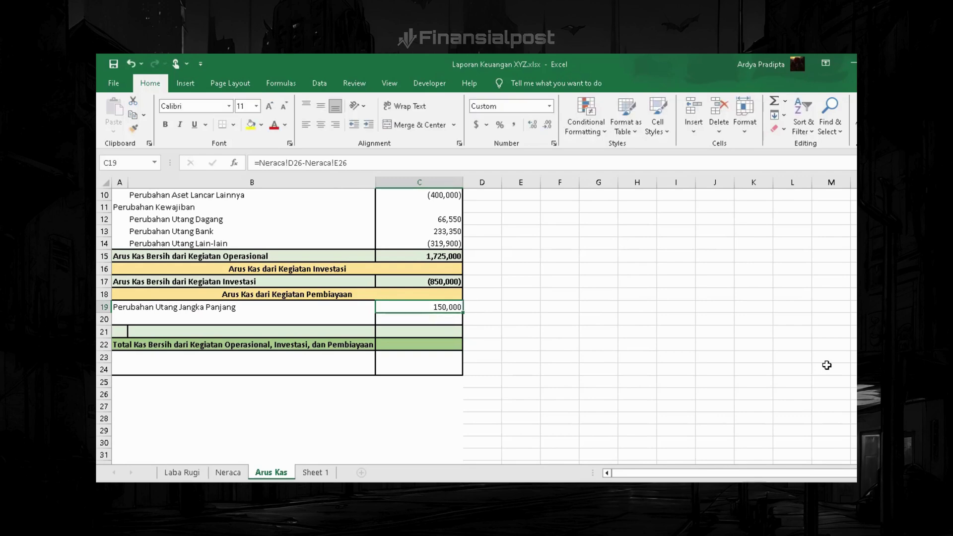
- Enter 'Dividen yang Dibayarkan' as the A20 label
{"action": "left_click", "coordinate": [120, 320]}
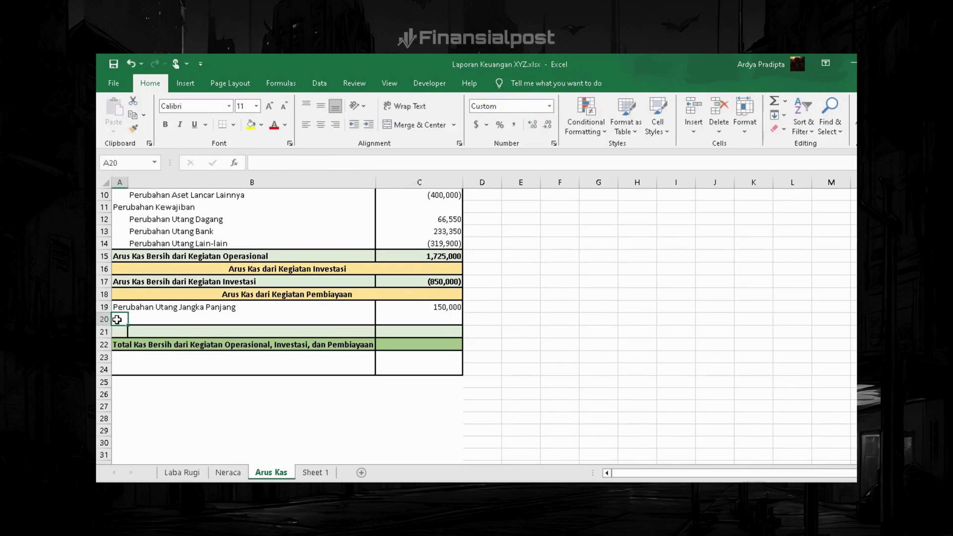
{"action": "type", "text": "D"}
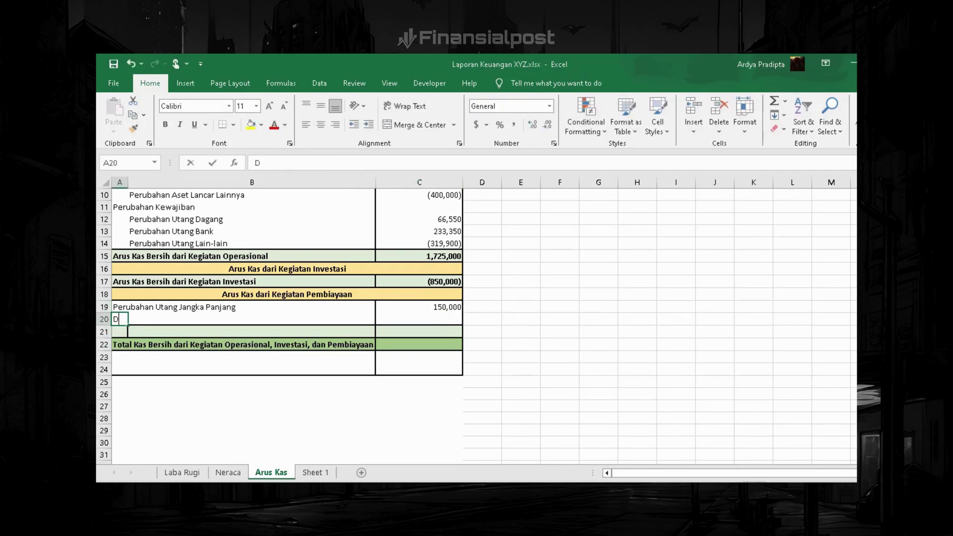
{"action": "type", "text": "ividen "}
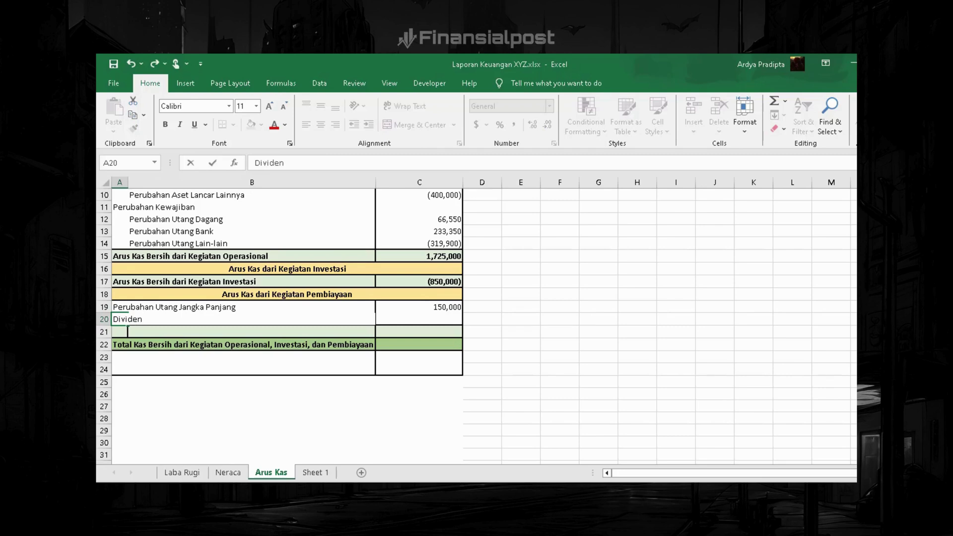
{"action": "type", "text": "yang"}
{"action": "type", "text": "D"}
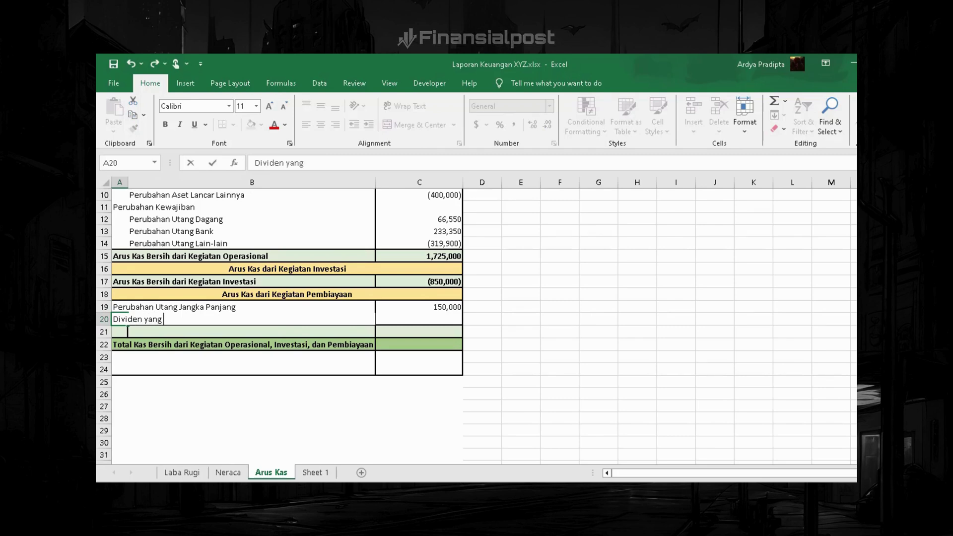
{"action": "type", "text": "ibayarkan"}
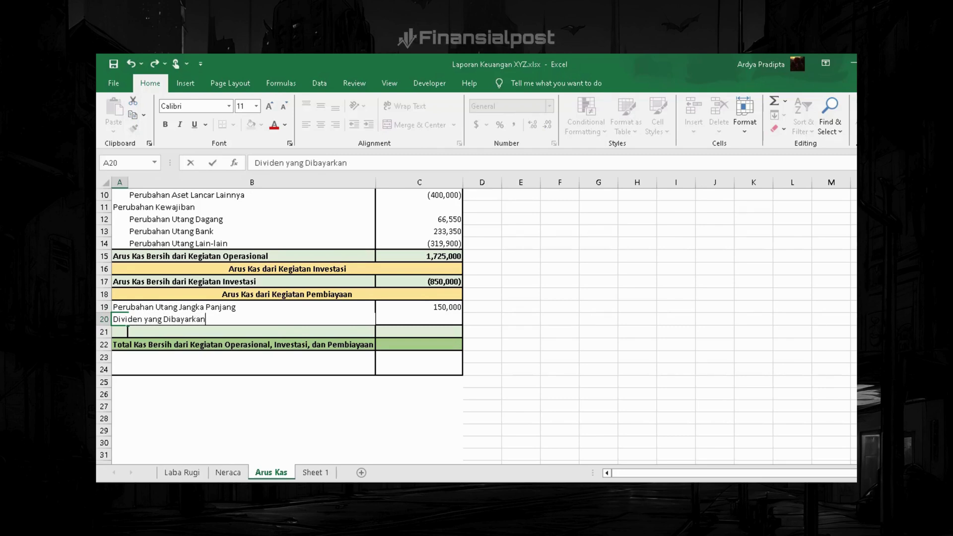
{"action": "key", "text": "Return"}
{"action": "left_click", "coordinate": [419, 319]}
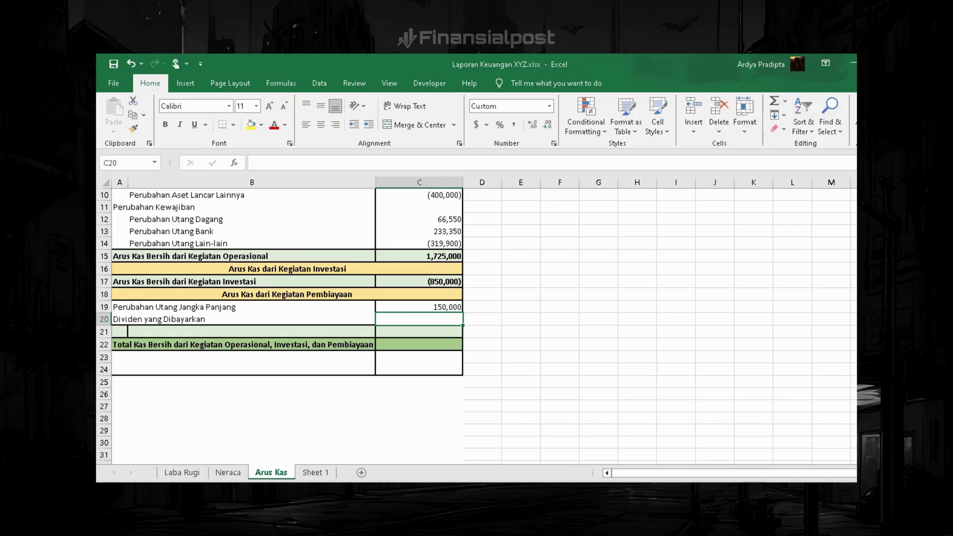
- Start the C20 dividends formula as =-( with Laba Rugi B21 (Laba Bersih)
{"action": "type", "text": "="}
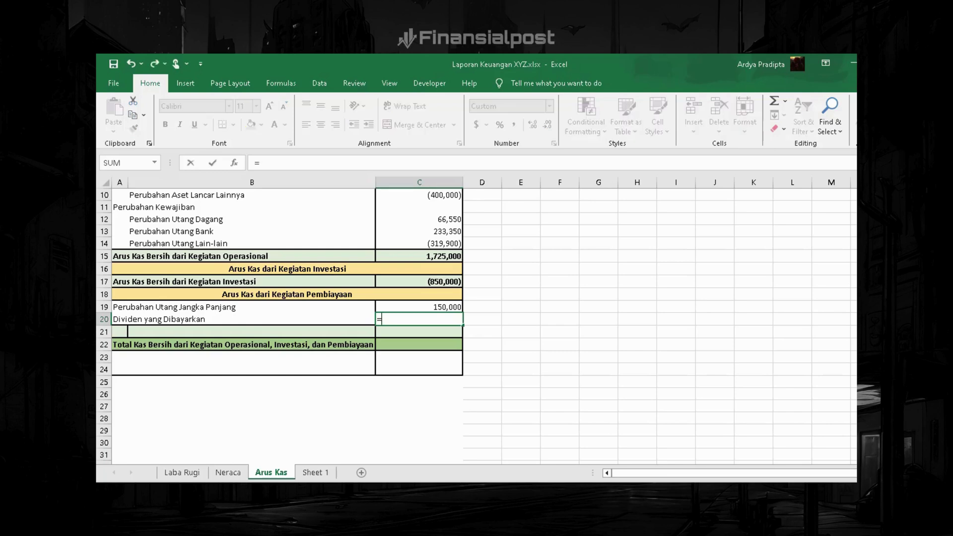
{"action": "type", "text": "-"}
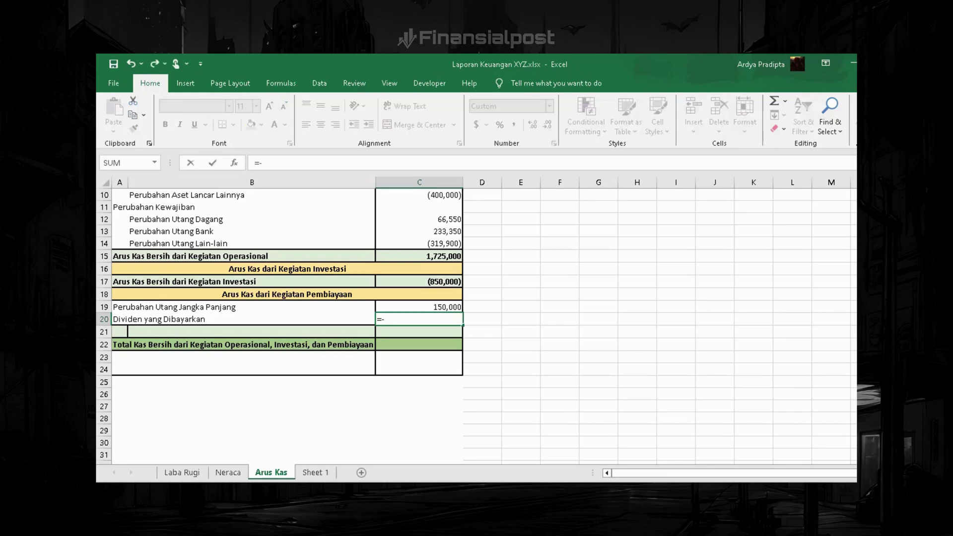
{"action": "type", "text": "("}
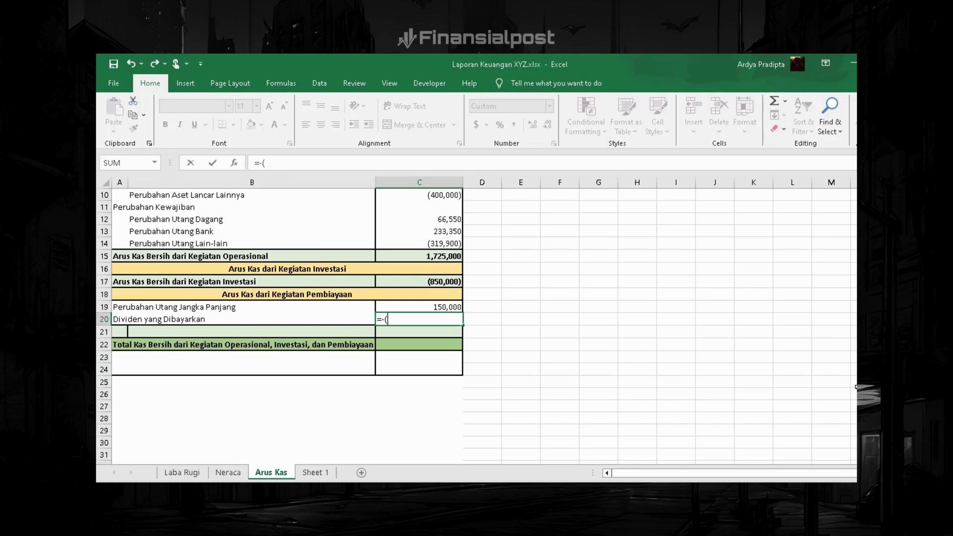
{"action": "left_click", "coordinate": [179, 473]}
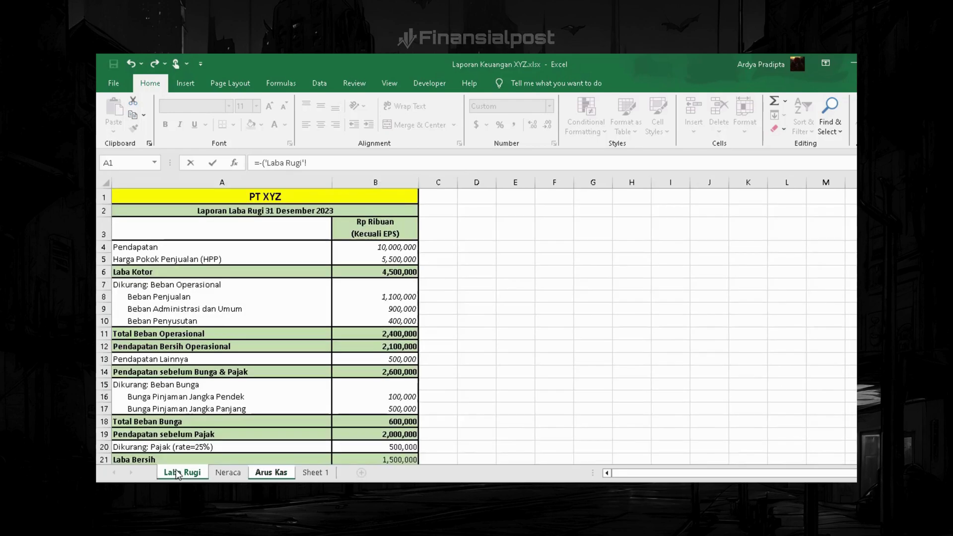
{"action": "scroll", "coordinate": [328, 394], "scroll_direction": "down", "scroll_amount": 1}
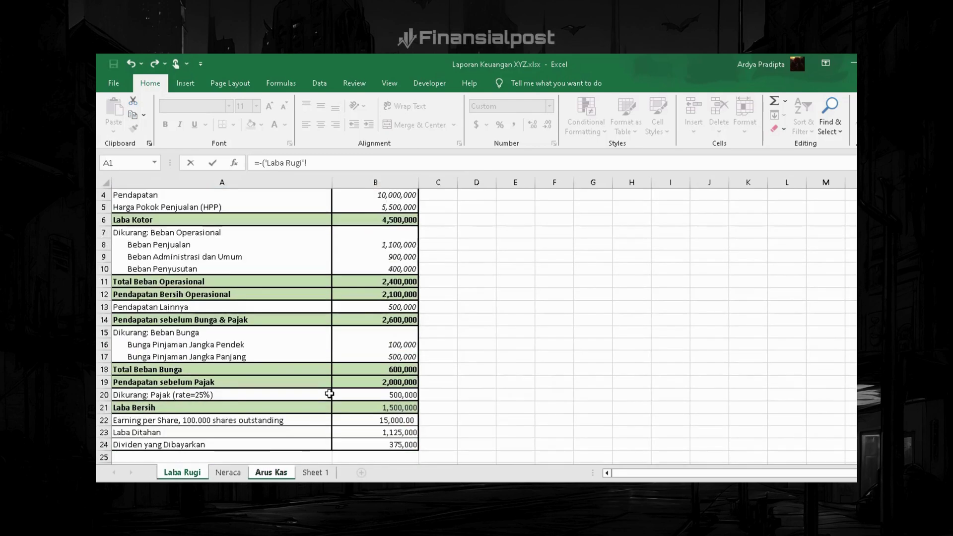
{"action": "scroll", "coordinate": [328, 393], "scroll_direction": "down", "scroll_amount": 1}
{"action": "left_click", "coordinate": [373, 372]}
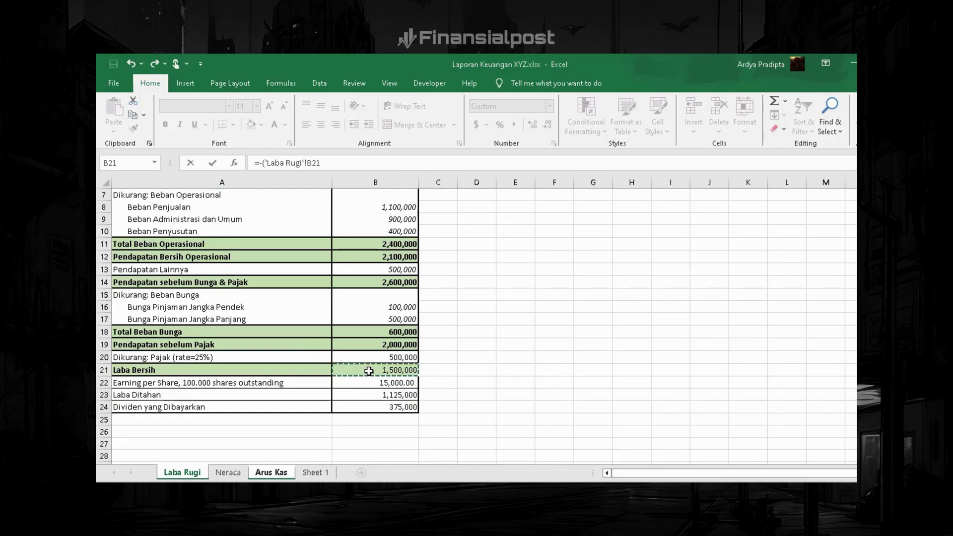
{"action": "type", "text": "-("}
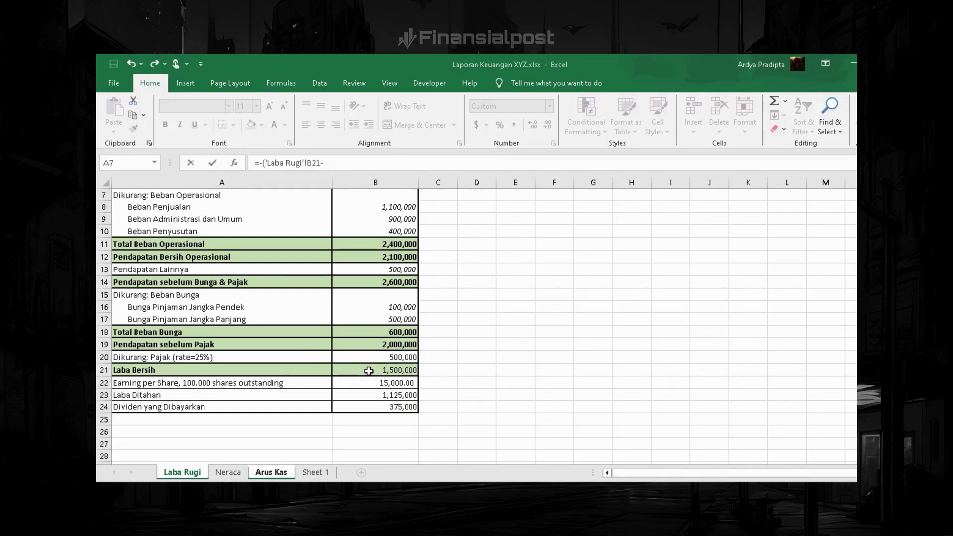
- Subtract the Neraca Laba Ditahan change (D32-E32) and close the formula, showing (375,000)
{"action": "left_click", "coordinate": [228, 473]}
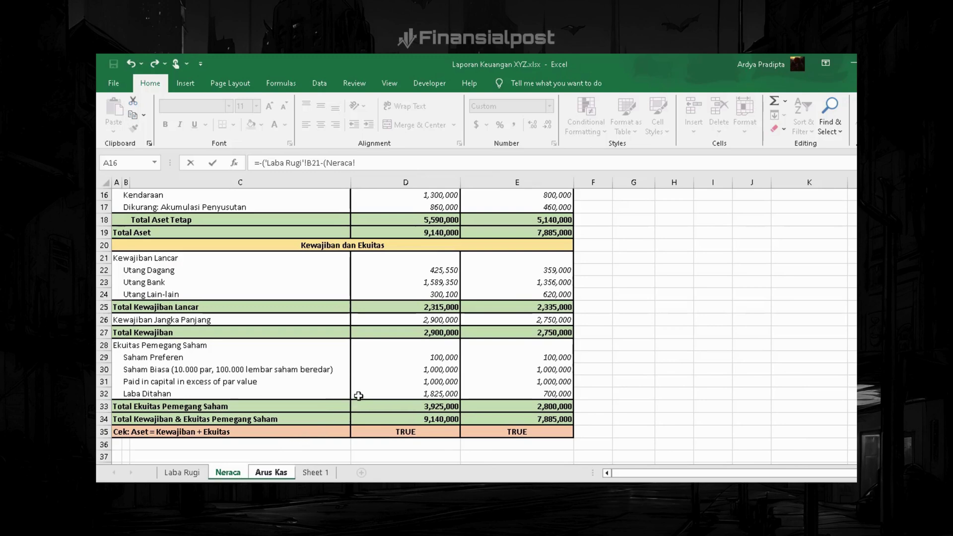
{"action": "left_click", "coordinate": [408, 394]}
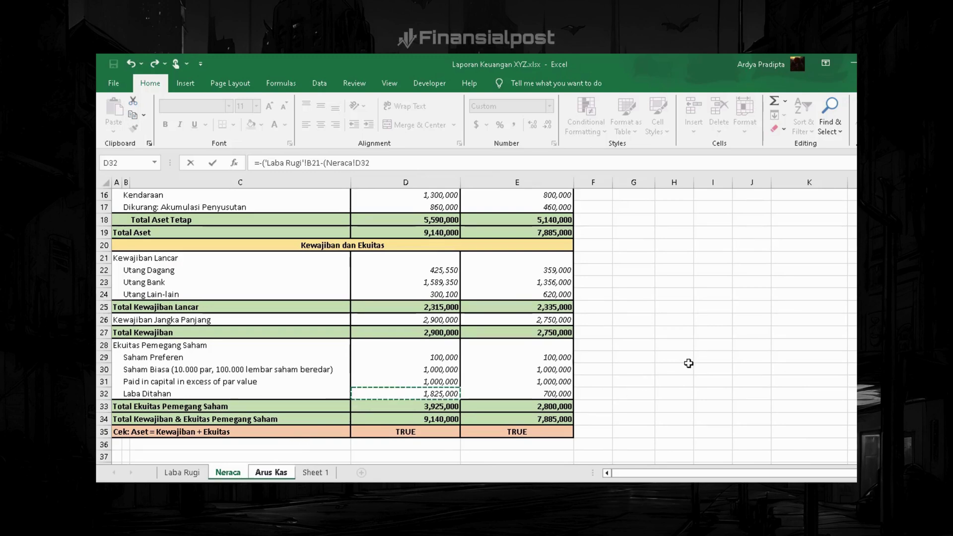
{"action": "type", "text": "-"}
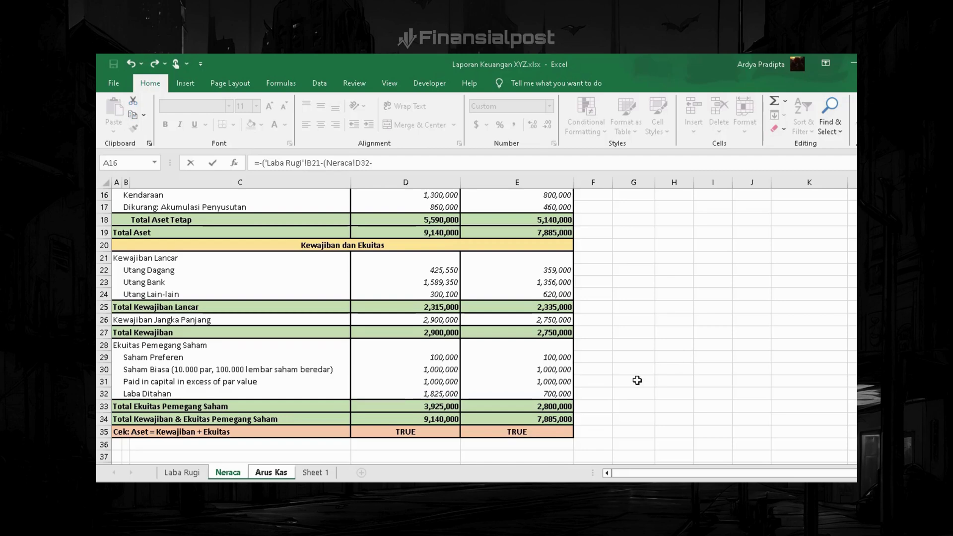
{"action": "left_click", "coordinate": [546, 394]}
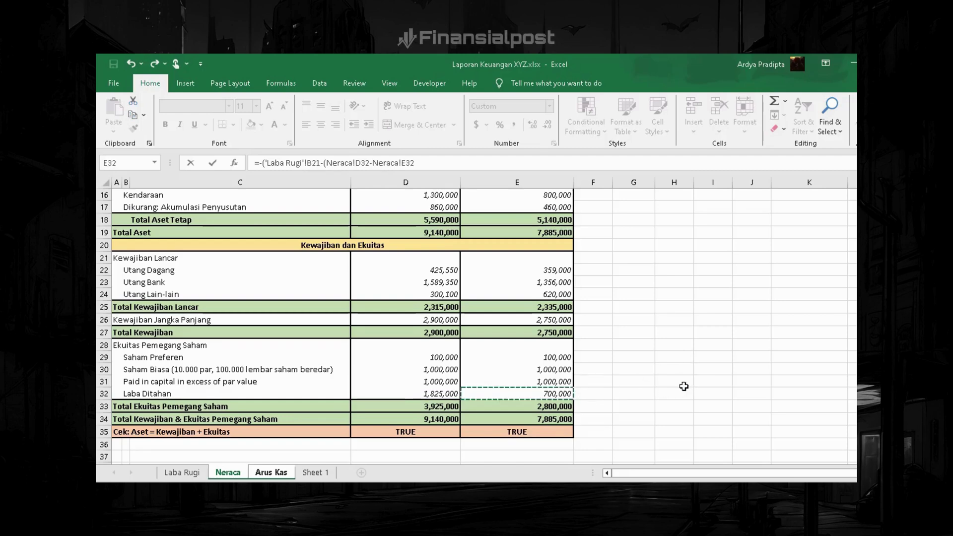
{"action": "type", "text": "))"}
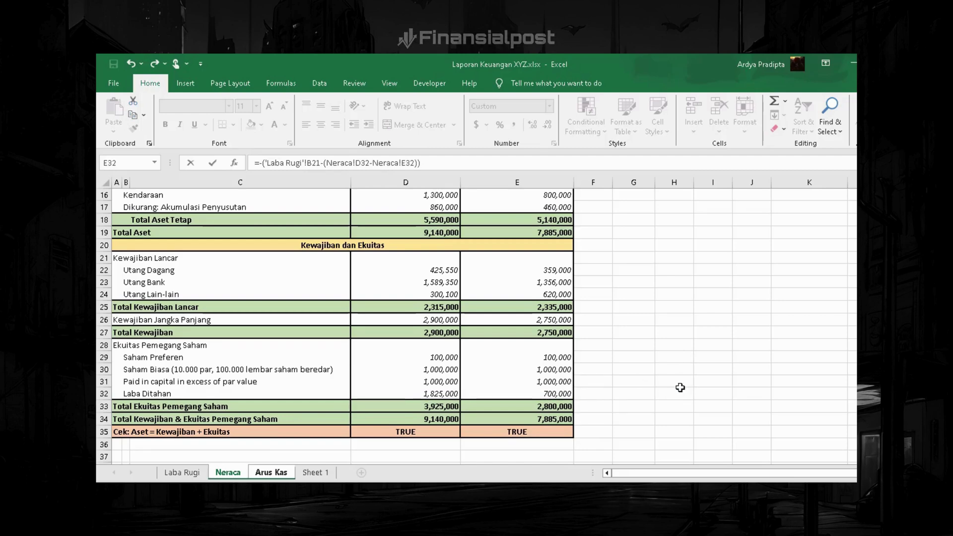
{"action": "key", "text": "Return"}
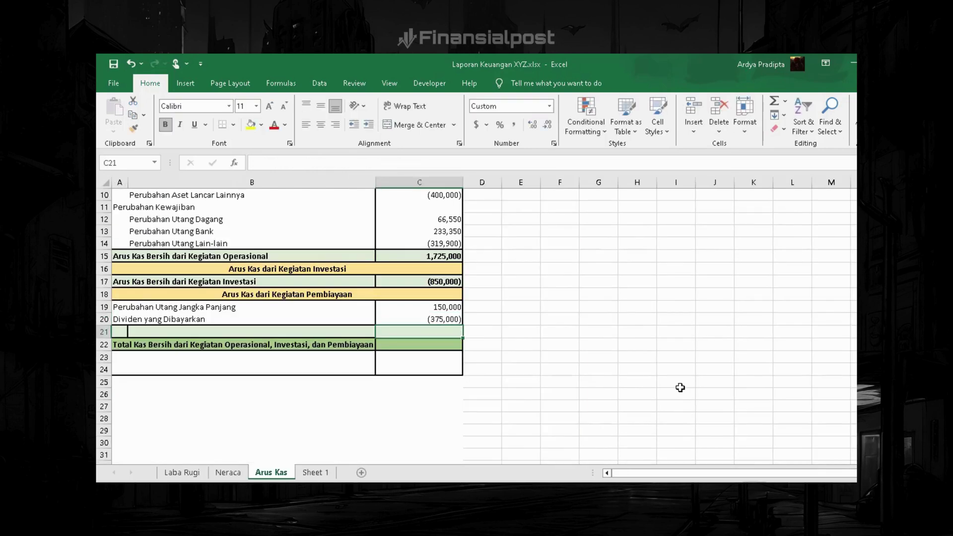
{"action": "key", "text": "Up"}
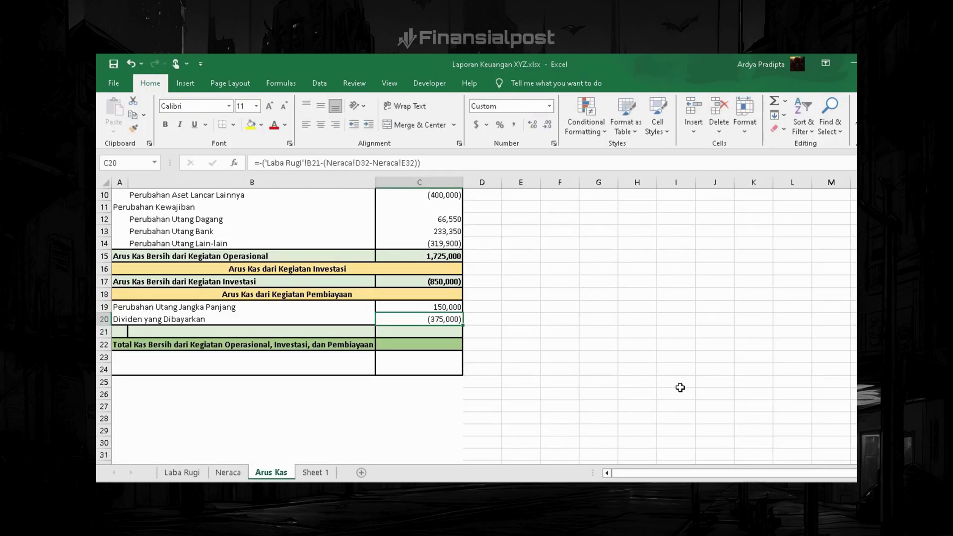
{"action": "key", "text": "F2"}
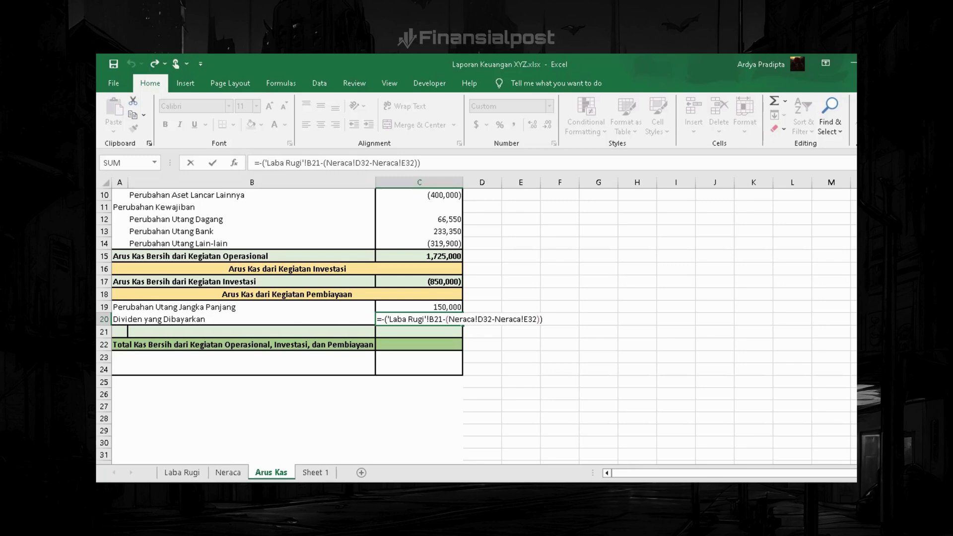
- Label row 21 'Arus Kas Bersih dari Kegiatan Pembiayaan' and total C21 as =C19+C20, giving (225,000)
{"action": "left_click", "coordinate": [127, 332]}
{"action": "type", "text": "Arus"}
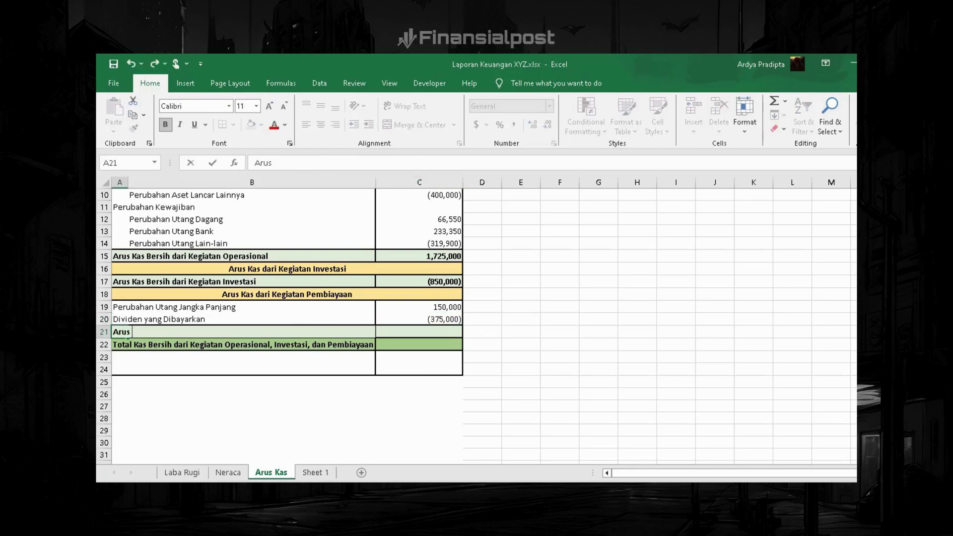
{"action": "type", "text": " Kas Bersih dari Kegiatan P"}
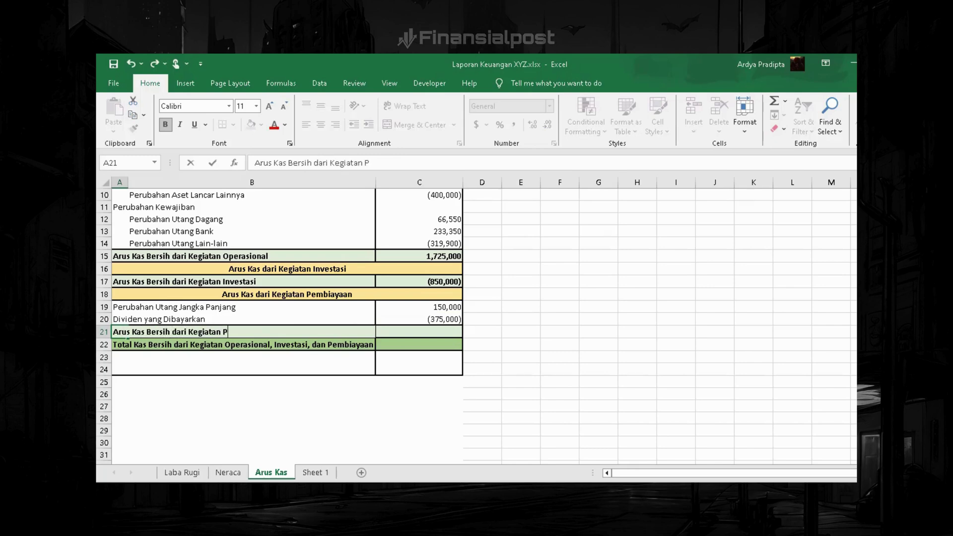
{"action": "type", "text": "embiayaan"}
{"action": "left_click", "coordinate": [420, 332]}
{"action": "type", "text": "="}
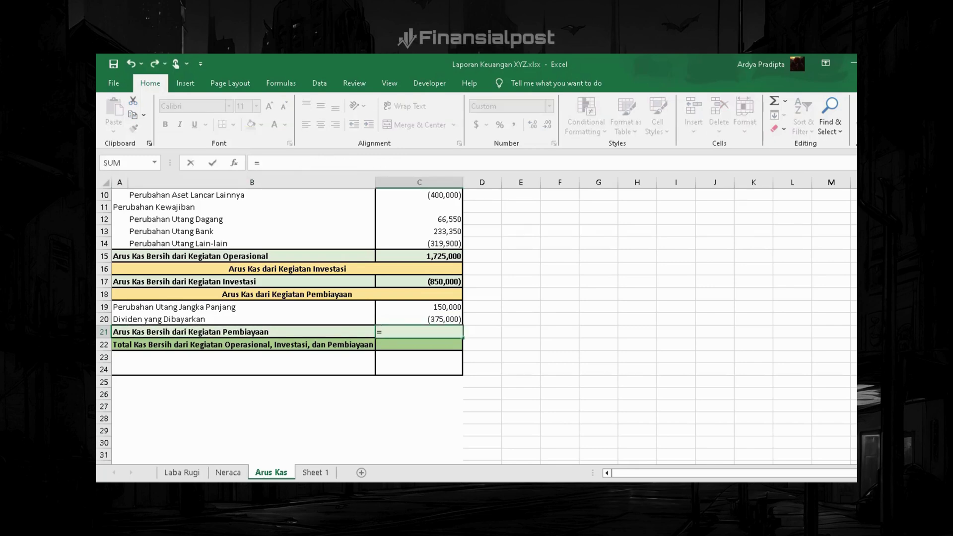
{"action": "key", "text": "Up"}
{"action": "key", "text": "Up"}
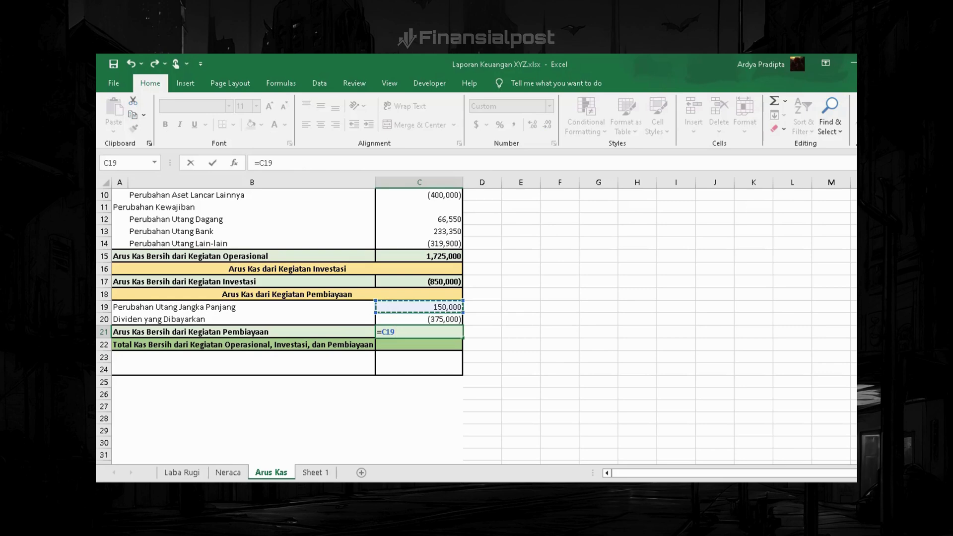
{"action": "type", "text": "+"}
{"action": "key", "text": "Up"}
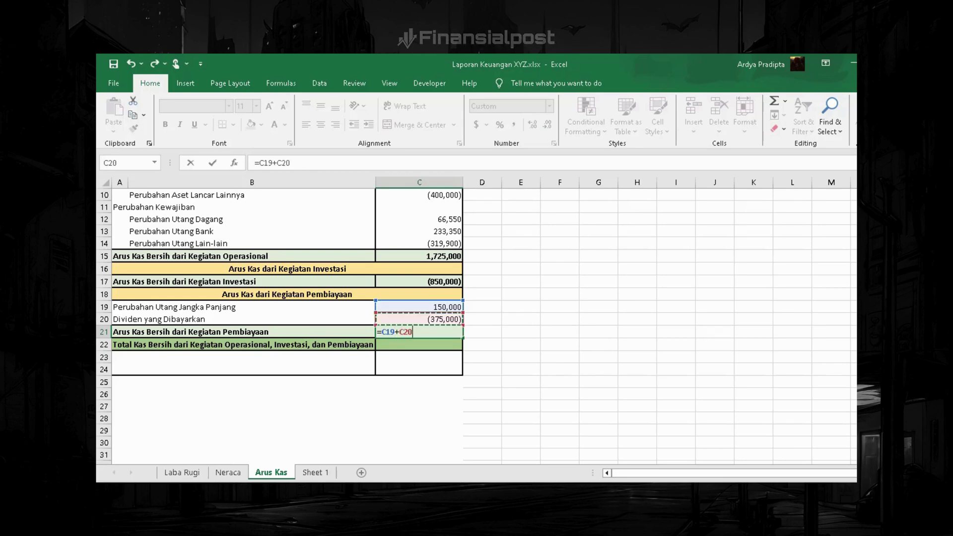
{"action": "key", "text": "ctrl+Return"}
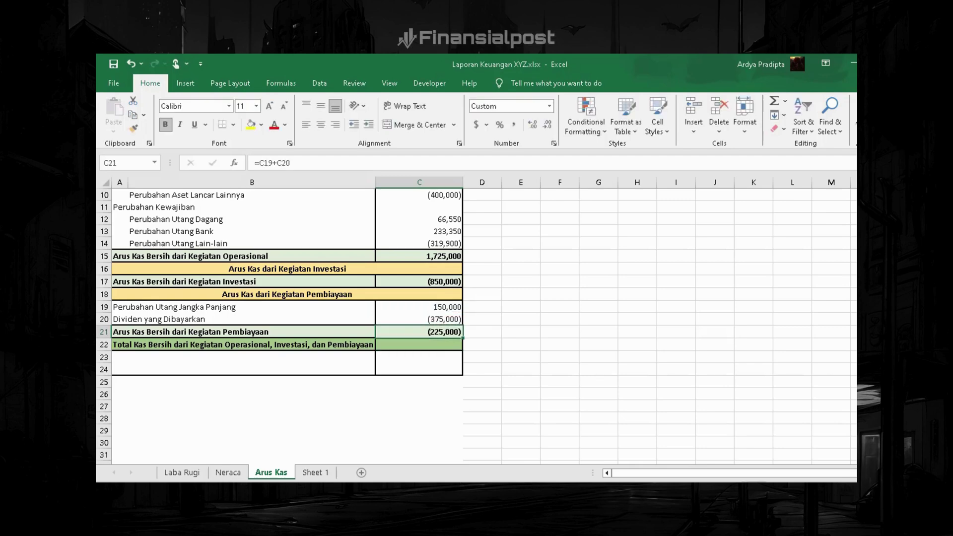
{"action": "key", "text": "Right"}
{"action": "key", "text": "Right"}
{"action": "key", "text": "Right"}
{"action": "key", "text": "Right"}
{"action": "key", "text": "Right"}
{"action": "key", "text": "Right"}
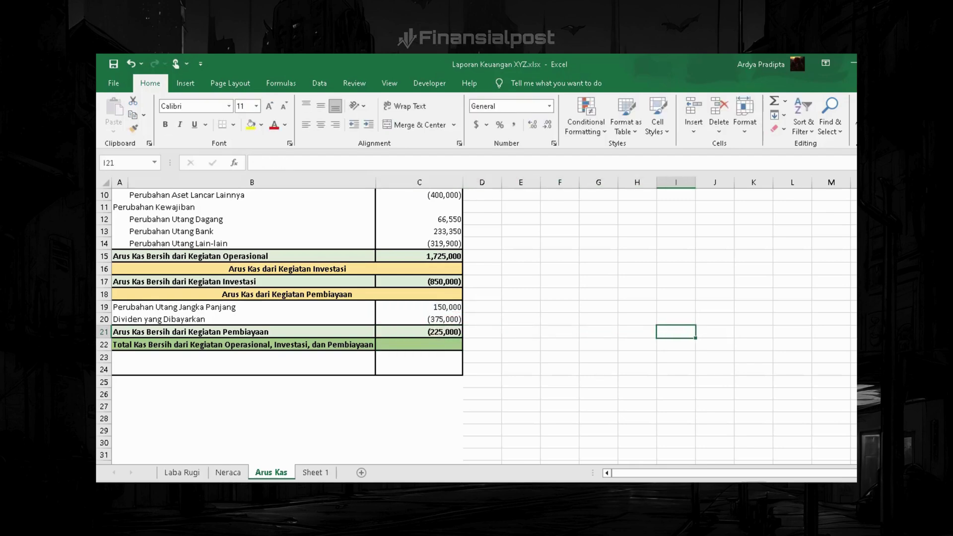
{"action": "key", "text": "Right"}
{"action": "key", "text": "Right"}
{"action": "key", "text": "Right"}
{"action": "key", "text": "Right"}
{"action": "key", "text": "Right"}
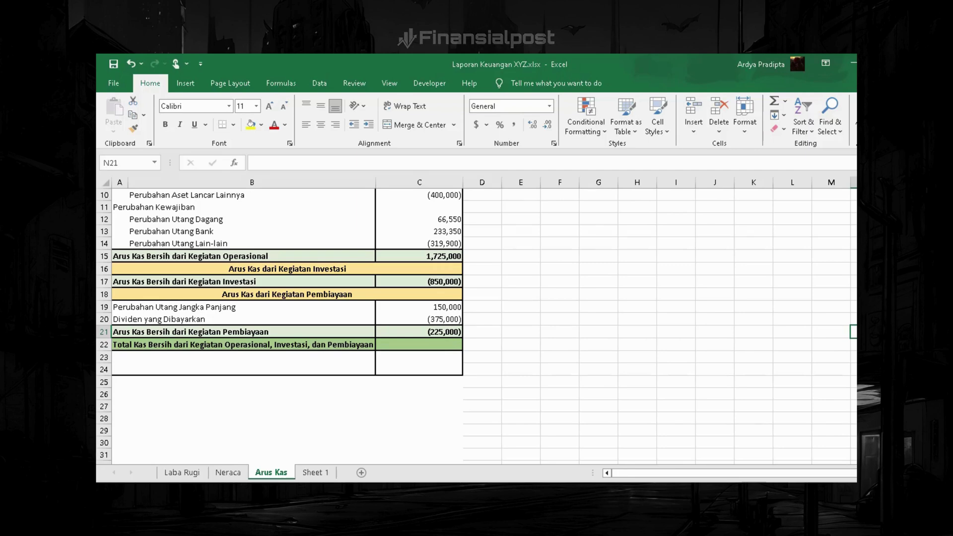
{"action": "left_click", "coordinate": [418, 345]}
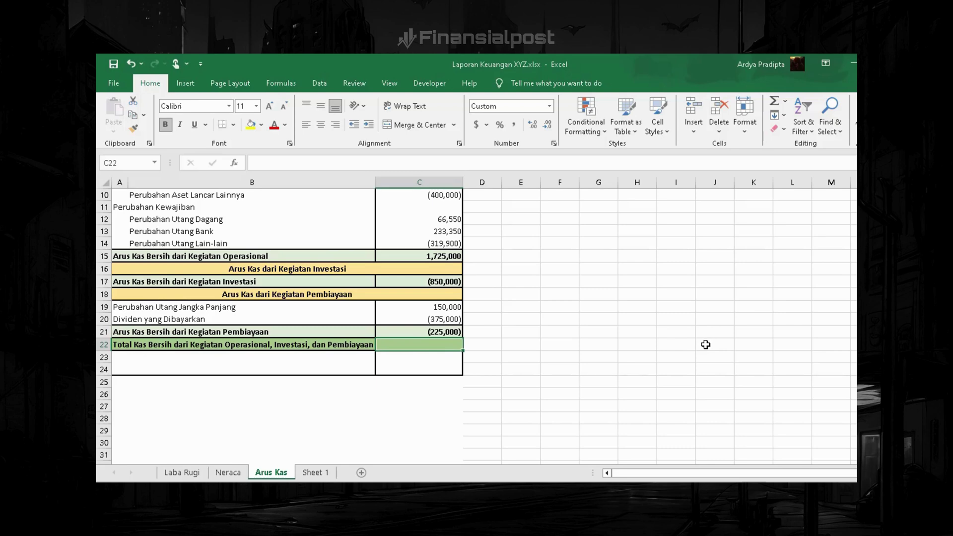
- Enter =C15+C17+C21 in C22 to total operating, investing and financing cash flows, giving 650,000
{"action": "type", "text": "="}
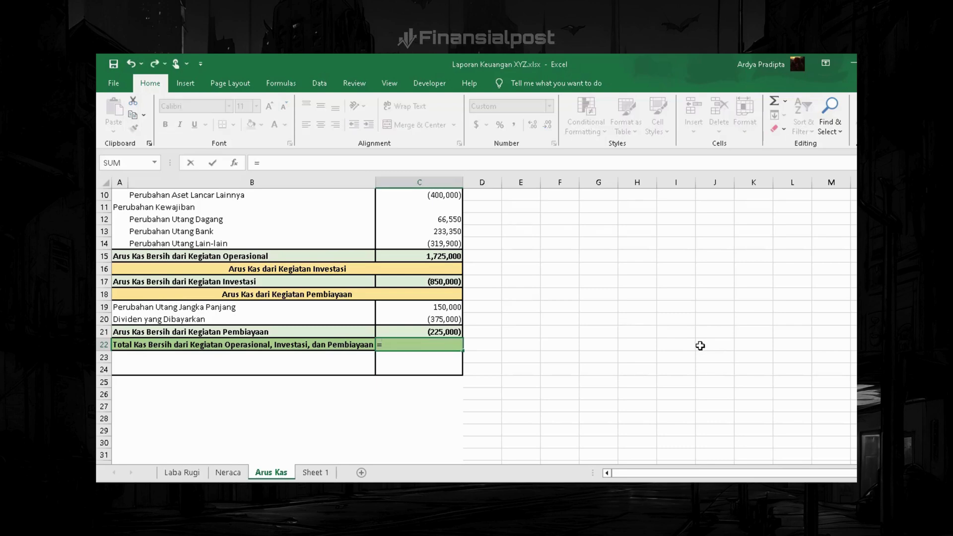
{"action": "scroll", "coordinate": [700, 346], "scroll_direction": "up", "scroll_amount": 2}
{"action": "scroll", "coordinate": [690, 345], "scroll_direction": "up", "scroll_amount": 1}
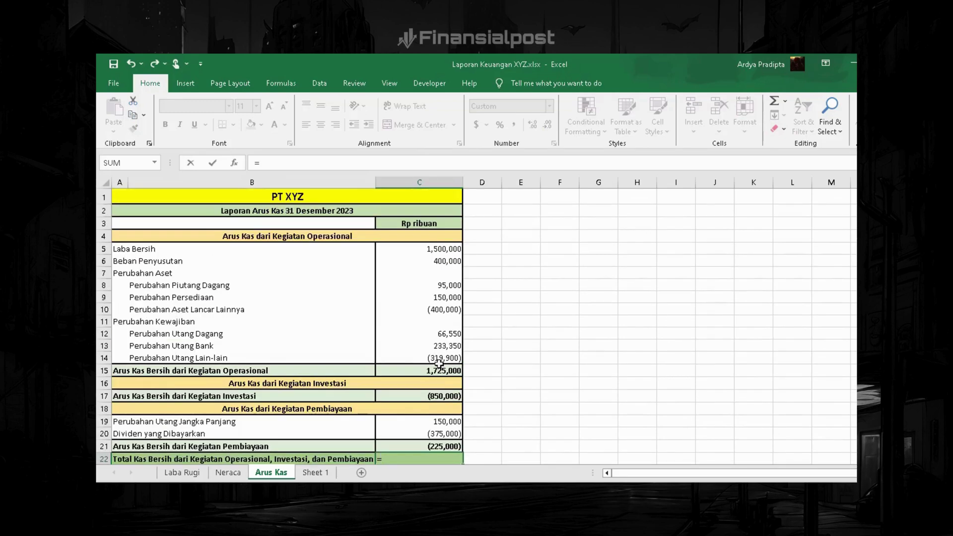
{"action": "left_click", "coordinate": [415, 372]}
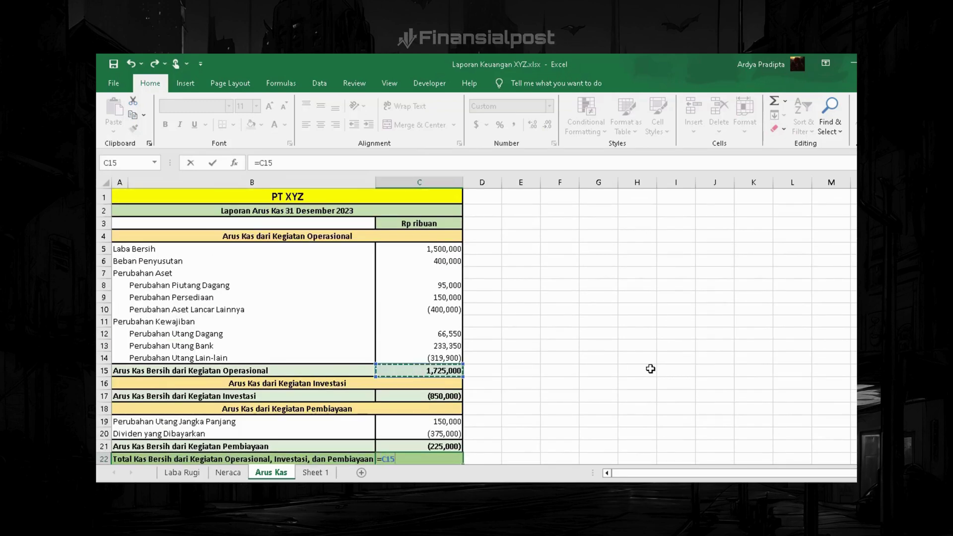
{"action": "type", "text": "+"}
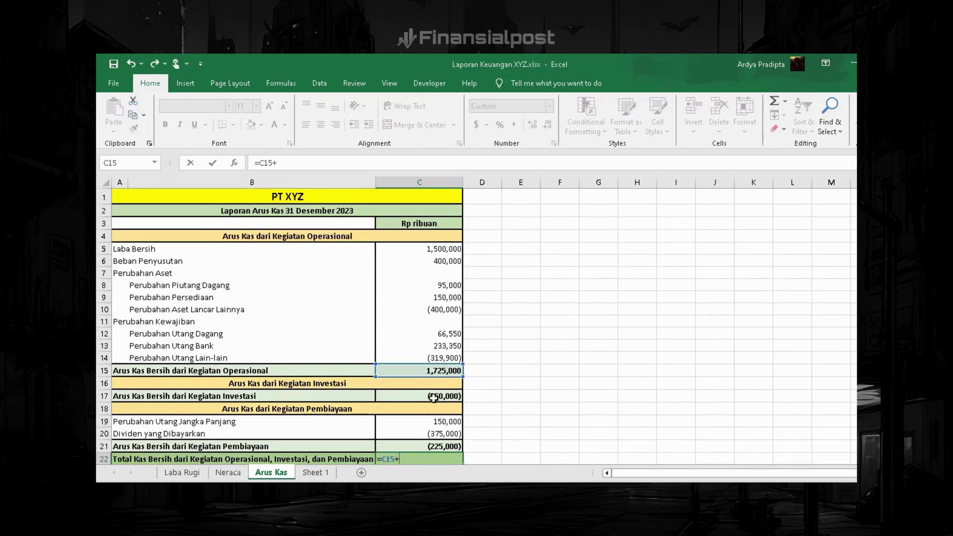
{"action": "left_click", "coordinate": [434, 397]}
{"action": "type", "text": "+"}
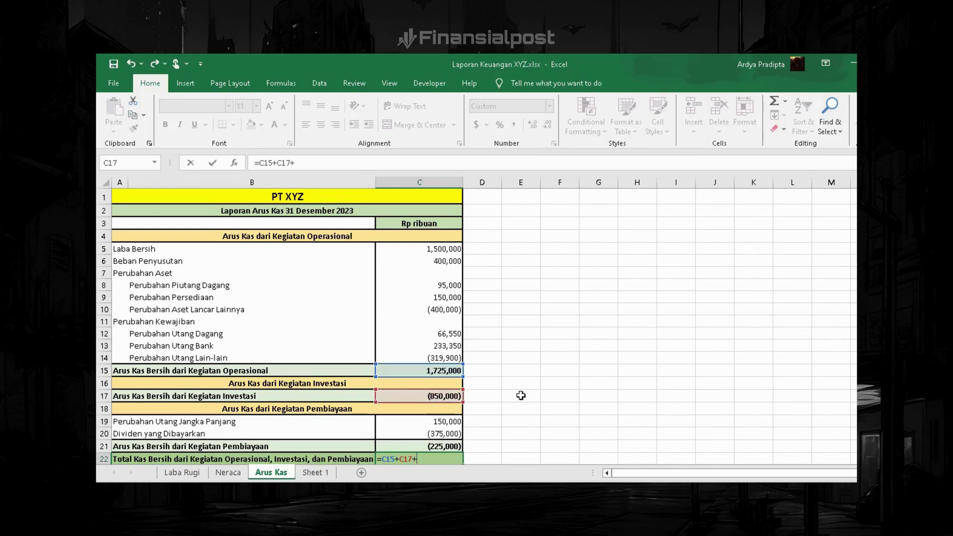
{"action": "scroll", "coordinate": [477, 376], "scroll_direction": "down", "scroll_amount": 1}
{"action": "scroll", "coordinate": [478, 376], "scroll_direction": "down", "scroll_amount": 1}
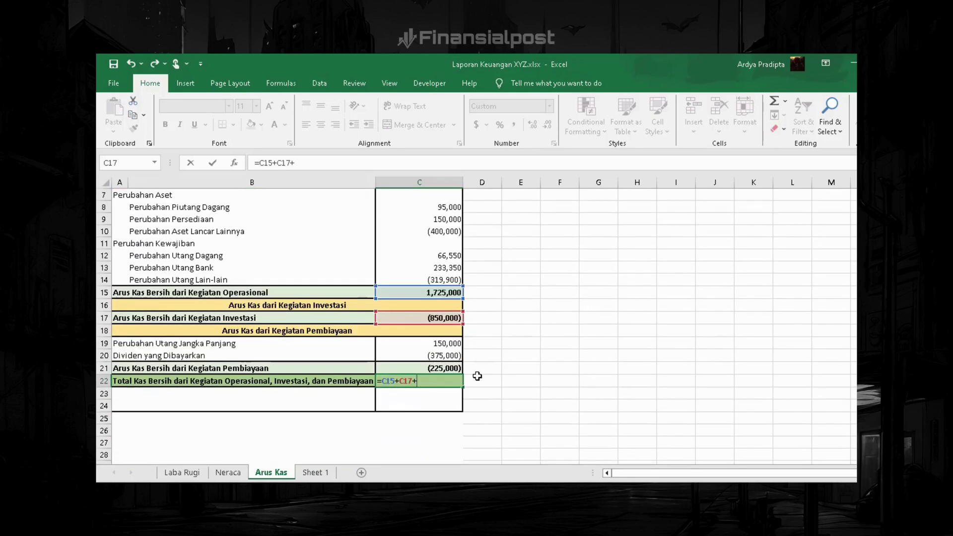
{"action": "scroll", "coordinate": [478, 376], "scroll_direction": "down", "scroll_amount": 1}
{"action": "left_click", "coordinate": [437, 332]}
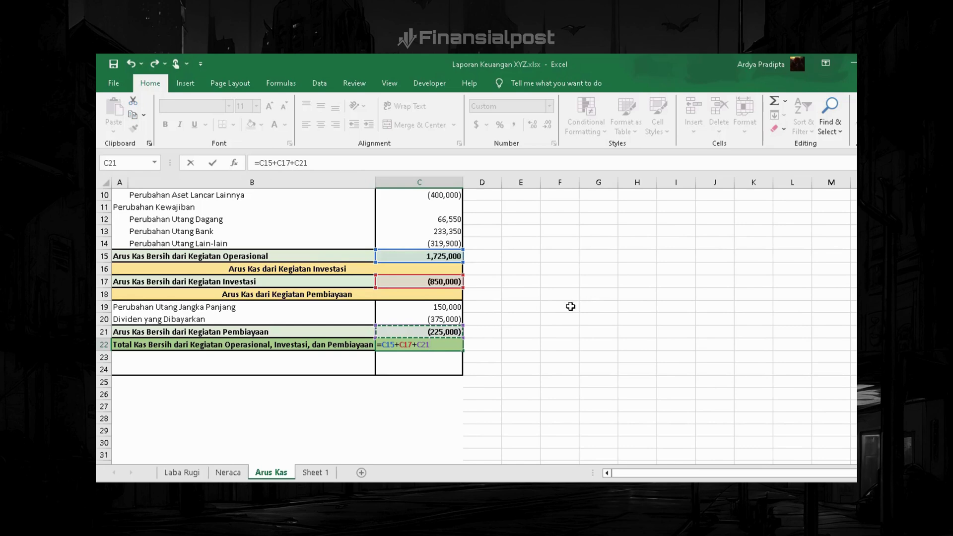
{"action": "key", "text": "Return"}
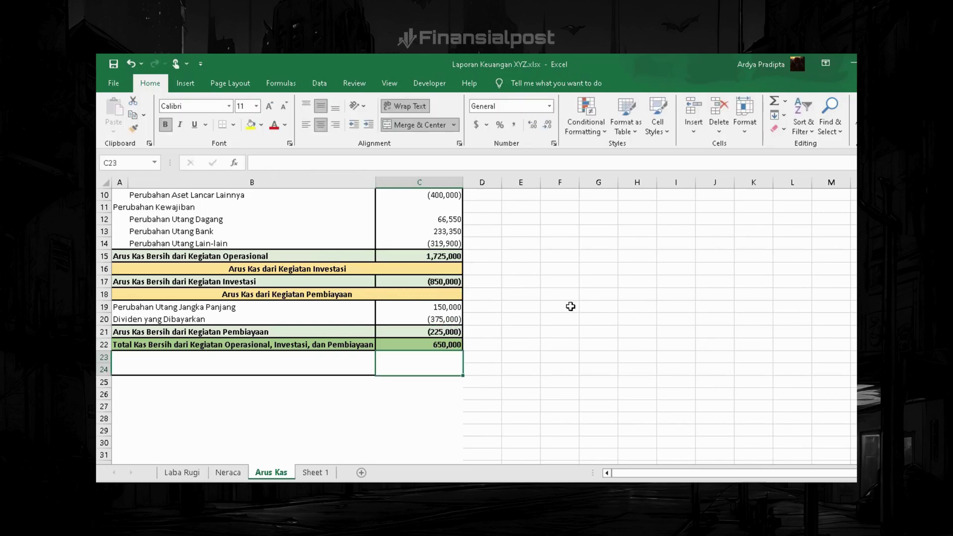
- Review the C22 grand total formula and leave it unchanged
{"action": "key", "text": "Up"}
{"action": "key", "text": "F2"}
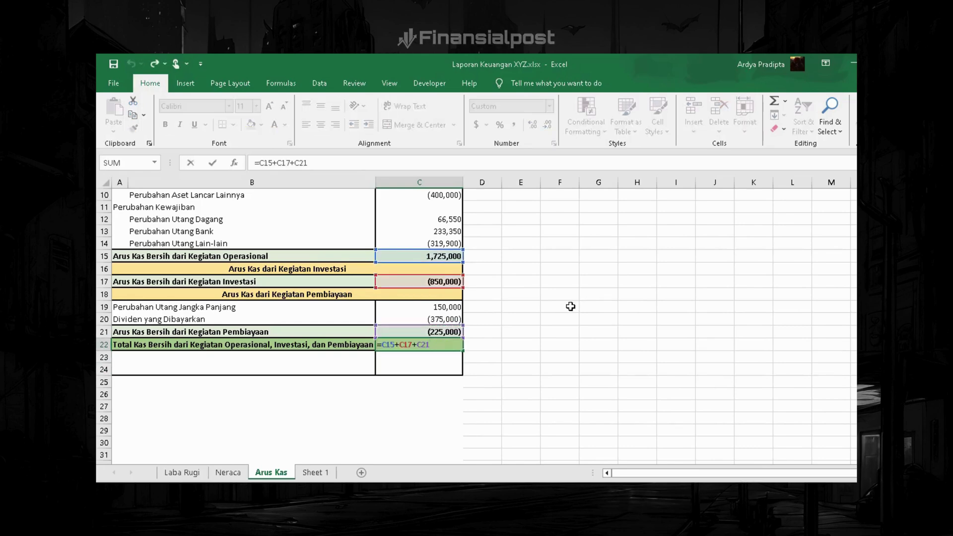
{"action": "key", "text": "Escape"}
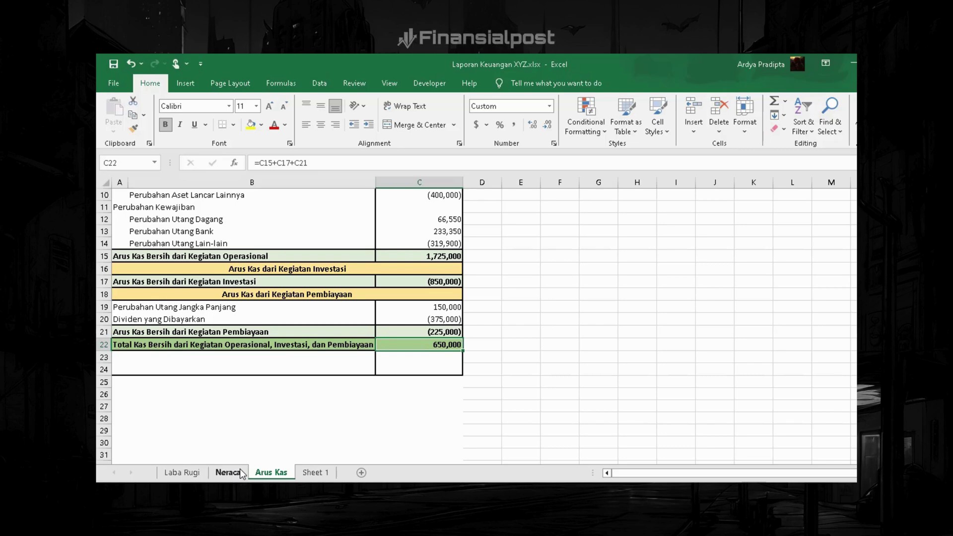
{"action": "left_click", "coordinate": [240, 472]}
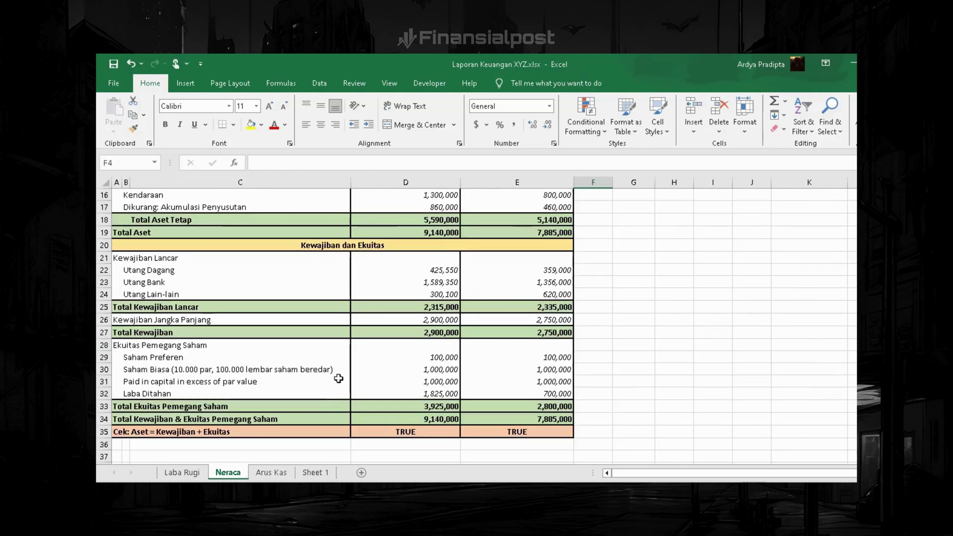
{"action": "scroll", "coordinate": [343, 367], "scroll_direction": "up", "scroll_amount": 2}
{"action": "scroll", "coordinate": [342, 368], "scroll_direction": "up", "scroll_amount": 3}
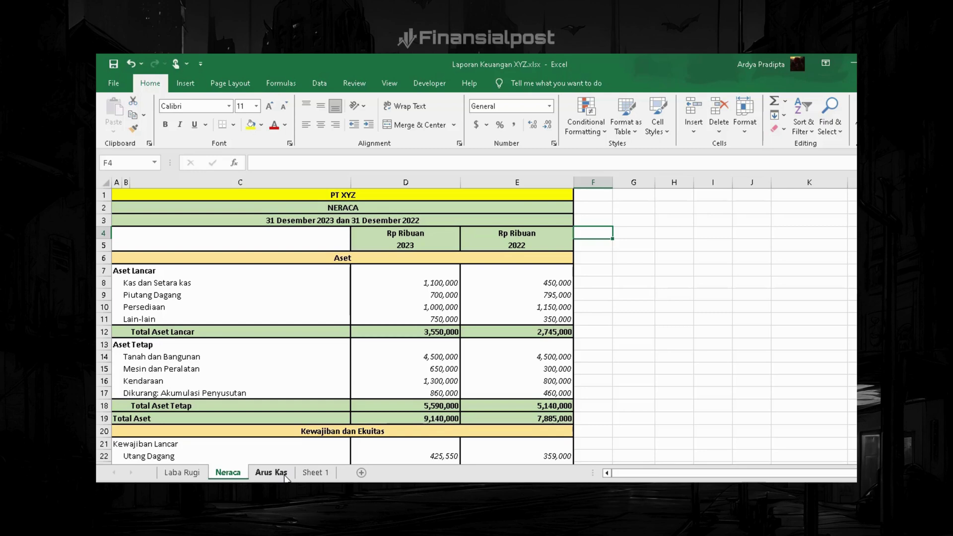
{"action": "left_click", "coordinate": [285, 474]}
{"action": "left_click", "coordinate": [164, 365]}
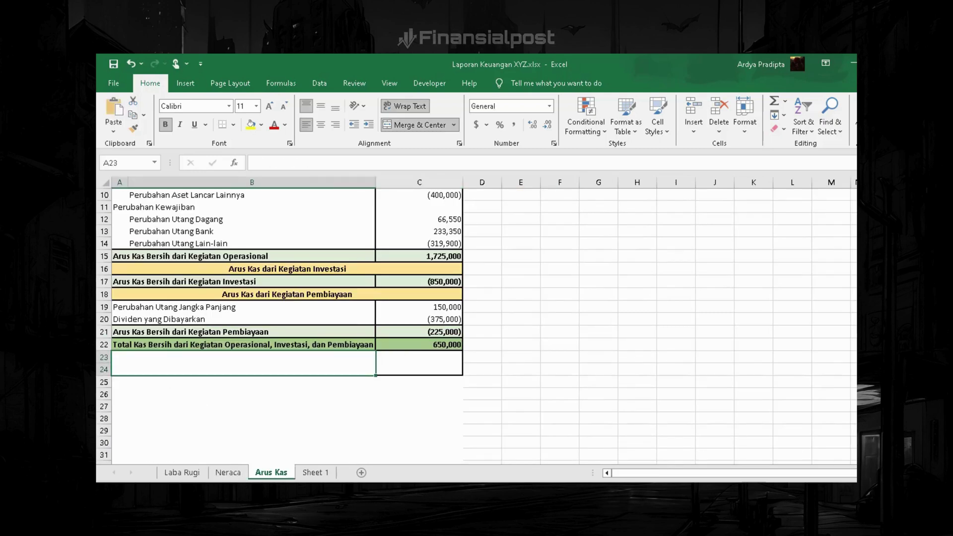
- Complete the A23 label 'Cek: Total Arus Kas di 2023 harus sama dengan Perubahan Kas dan Setara Kas di Neraca 2023 & 2022'
{"action": "type", "text": "Cek: Total Arus K"}
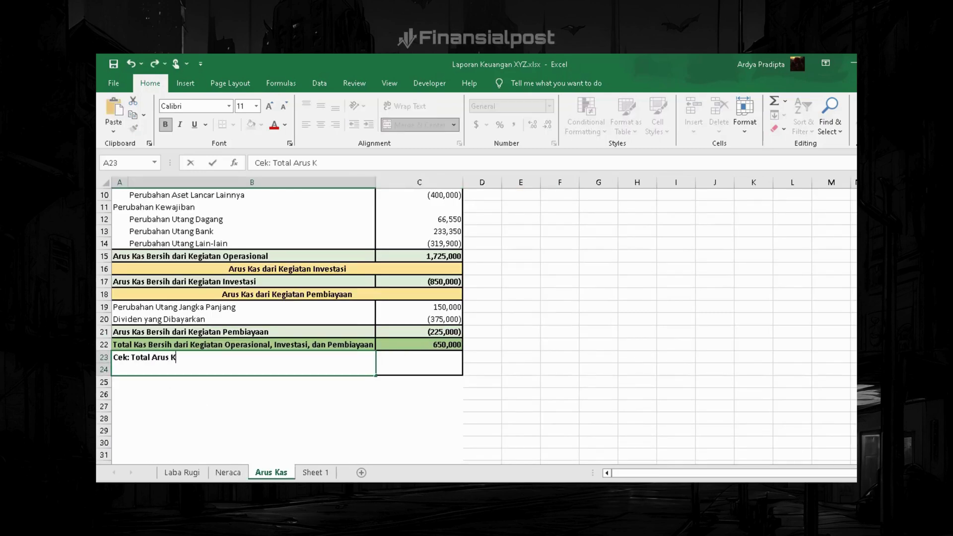
{"action": "type", "text": "as di 2023 harus sama dengan"}
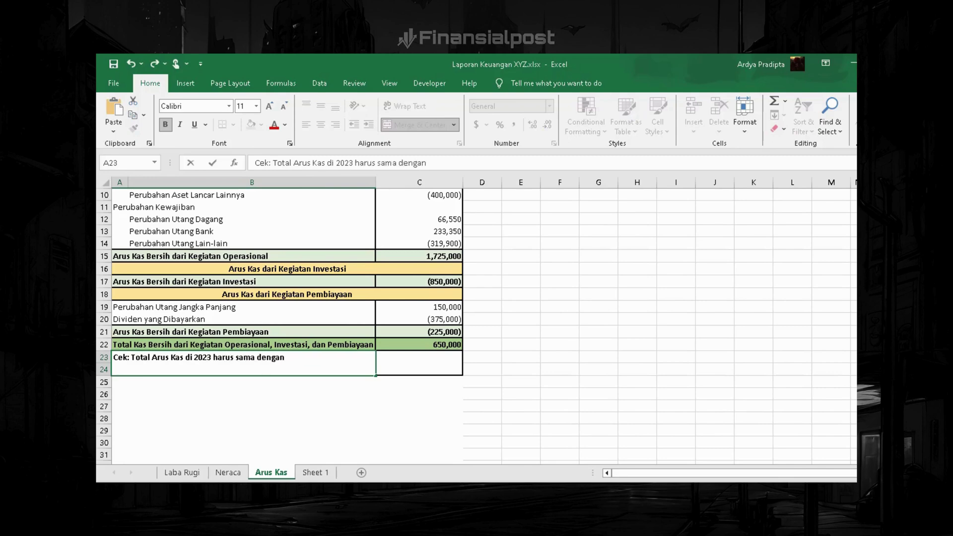
{"action": "type", "text": " Perubahan Kas dan Setara Kas "}
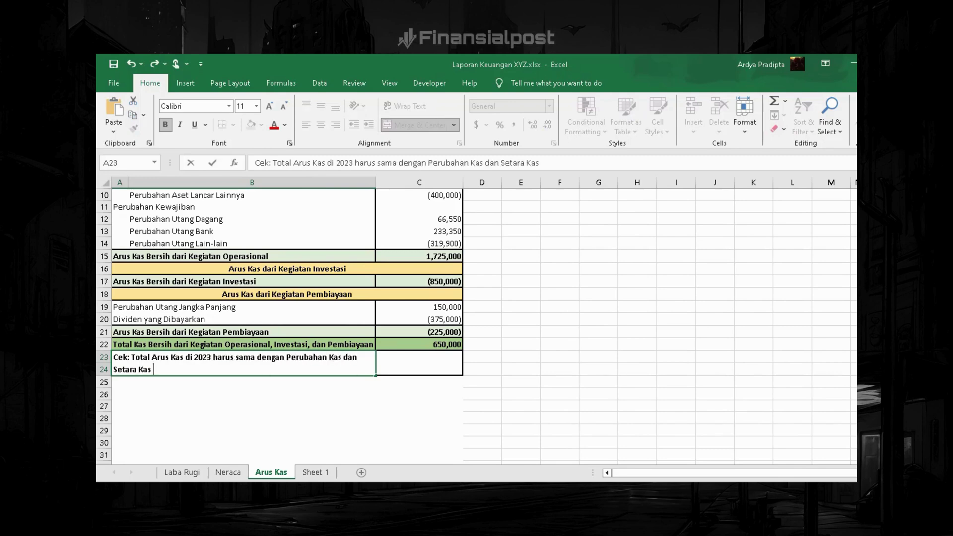
{"action": "type", "text": "di Neraca 2023 &"}
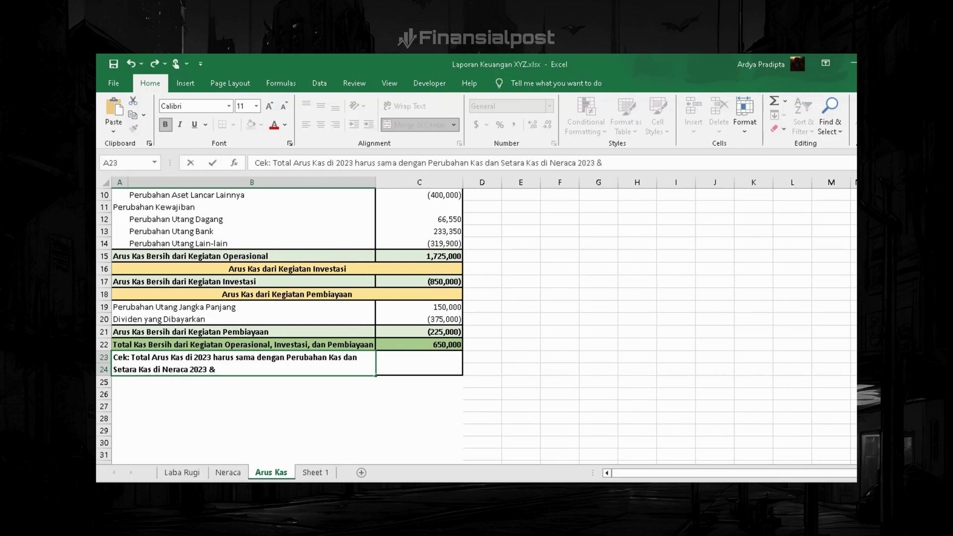
{"action": "type", "text": " 2022"}
{"action": "key", "text": "Tab"}
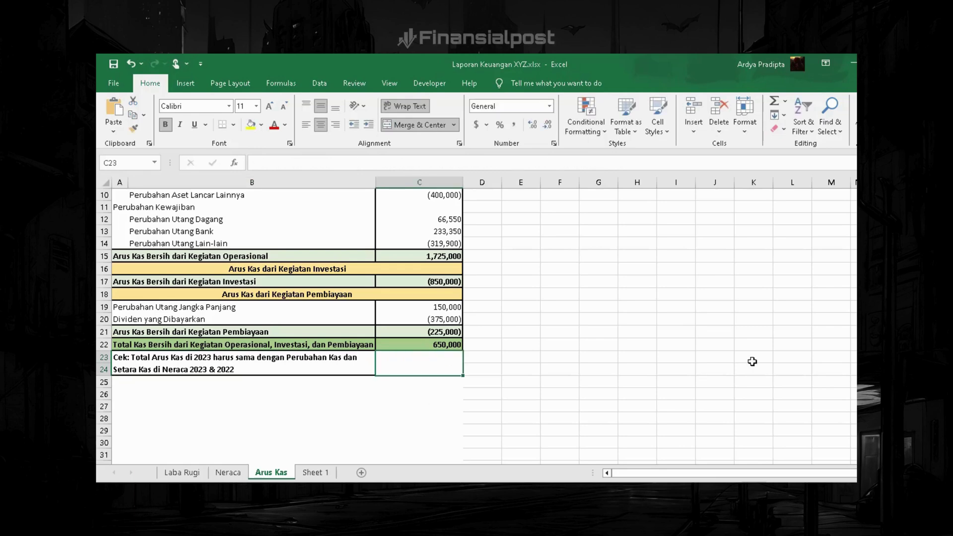
- Enter =IF(ABS(C22-(Neraca!D8-Neraca!E8))>1,"false","true") in C23, returning true
{"action": "type", "text": "=if"}
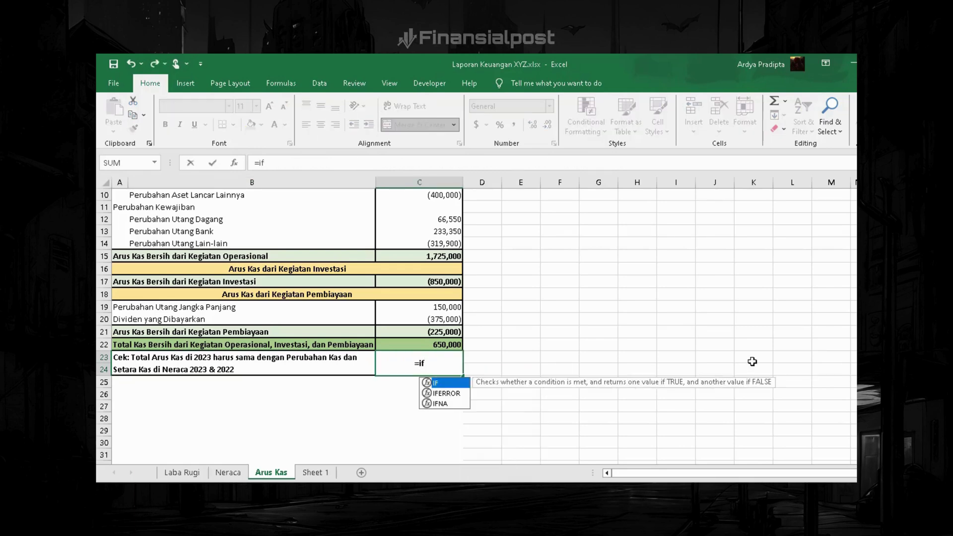
{"action": "type", "text": "(abs"}
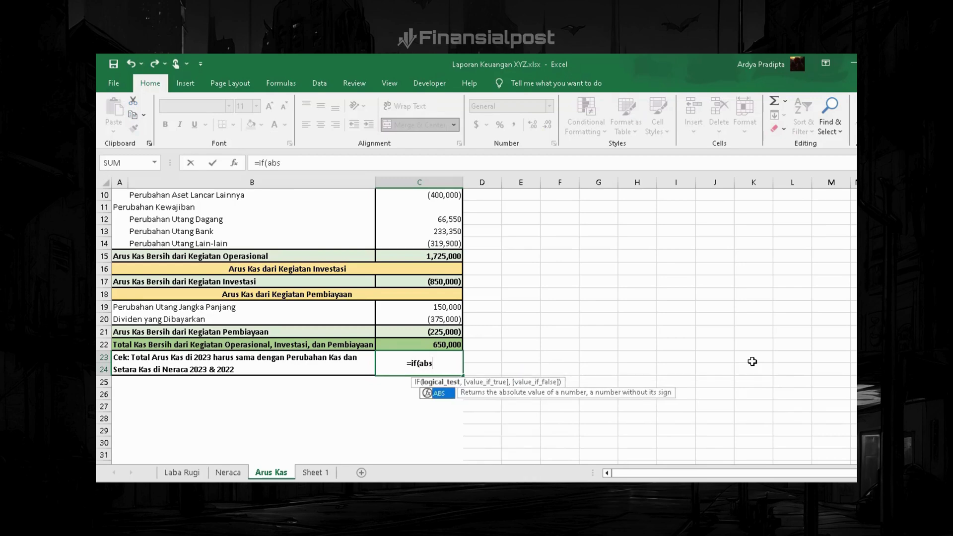
{"action": "type", "text": "("}
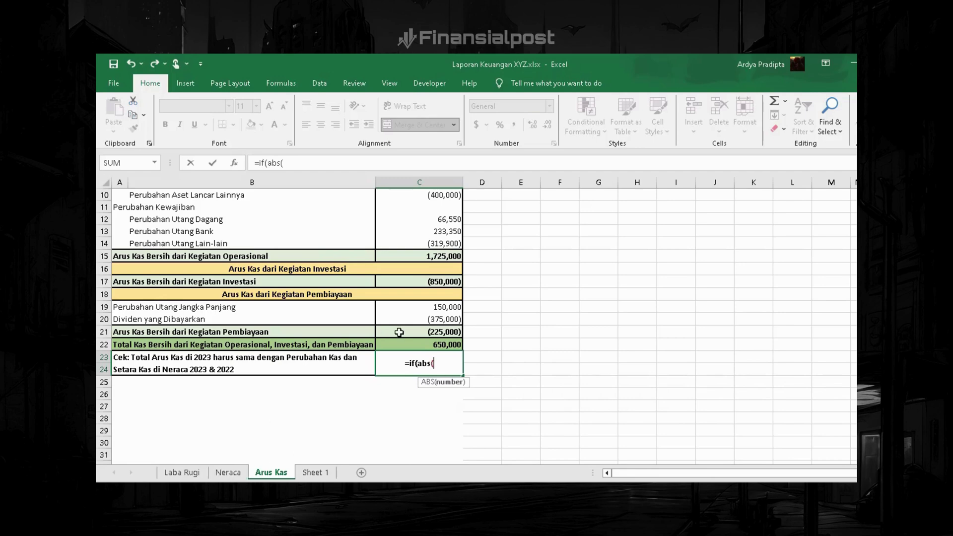
{"action": "left_click", "coordinate": [430, 344]}
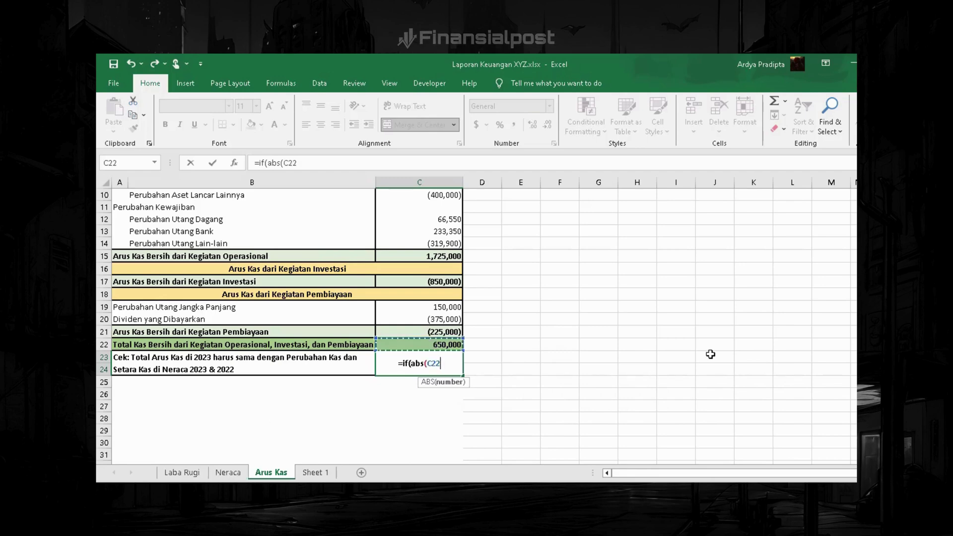
{"action": "type", "text": "-"}
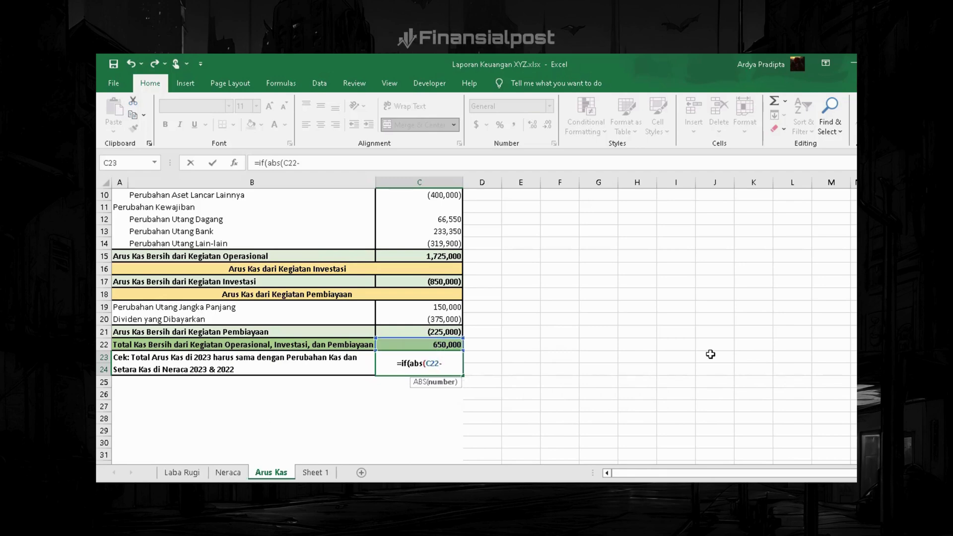
{"action": "type", "text": "("}
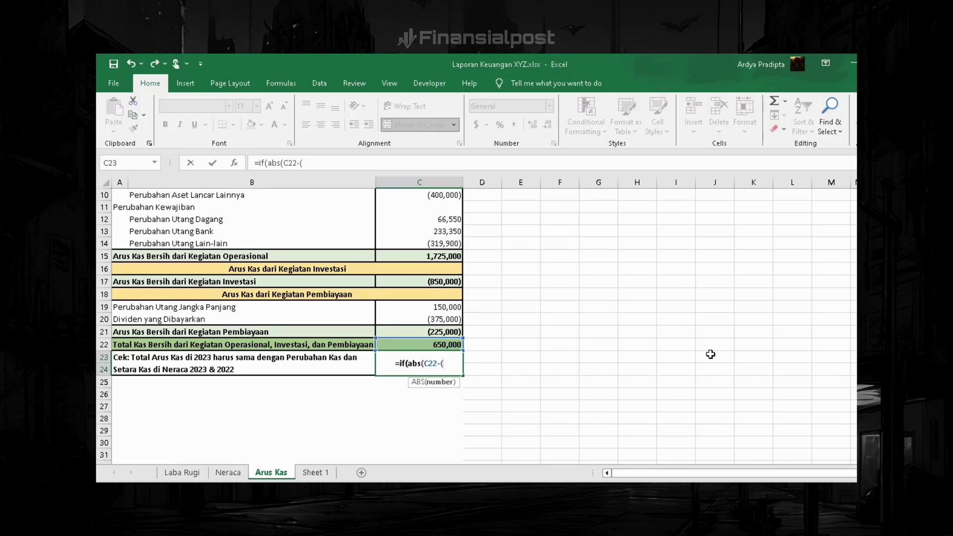
{"action": "left_click", "coordinate": [239, 473]}
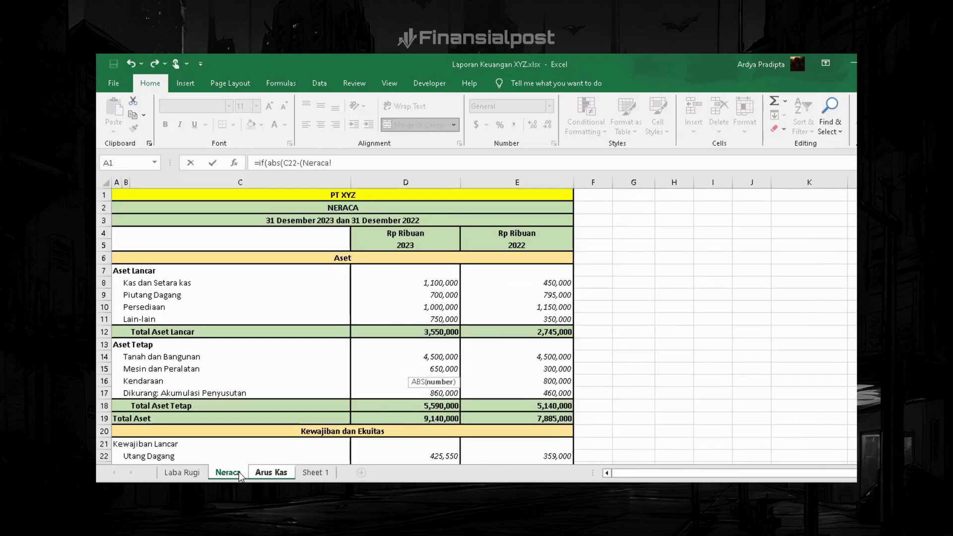
{"action": "left_click", "coordinate": [429, 282]}
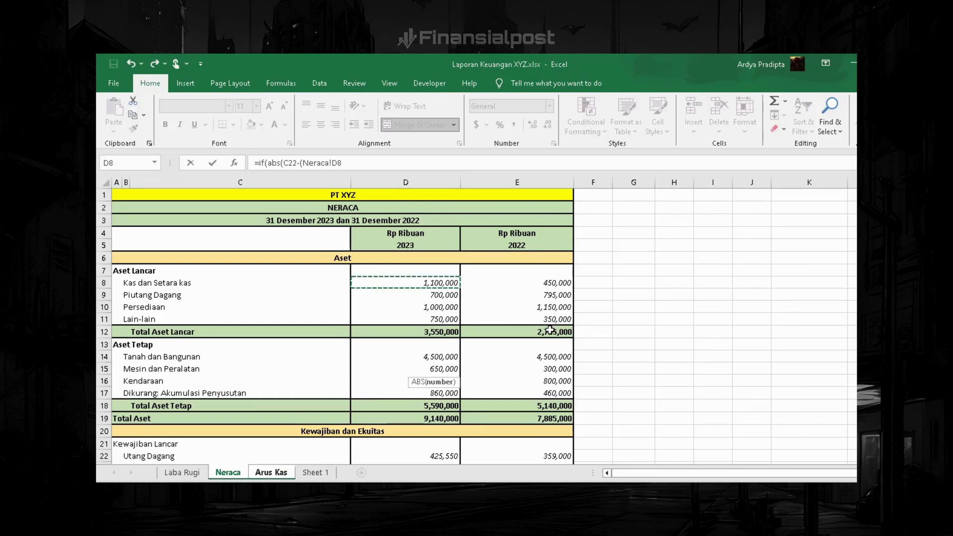
{"action": "type", "text": "-"}
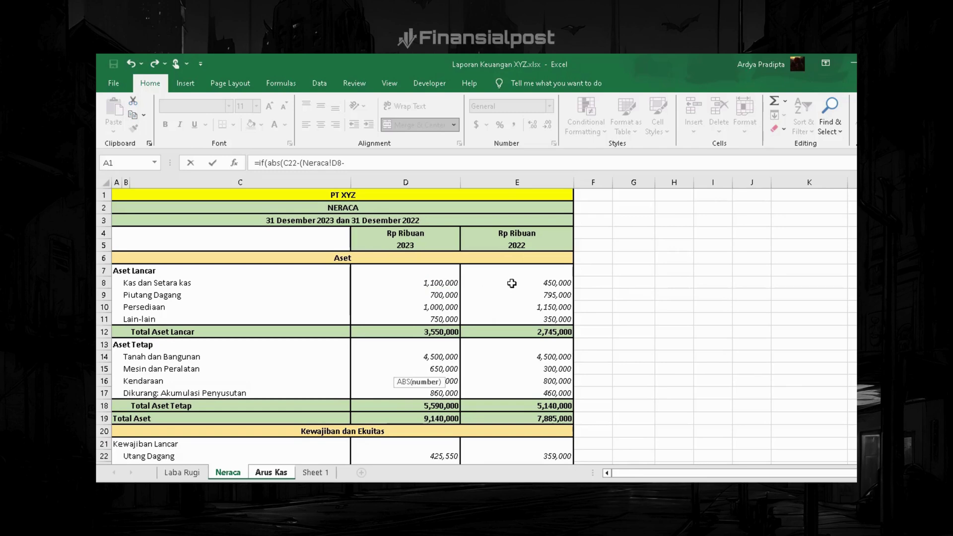
{"action": "left_click", "coordinate": [512, 283]}
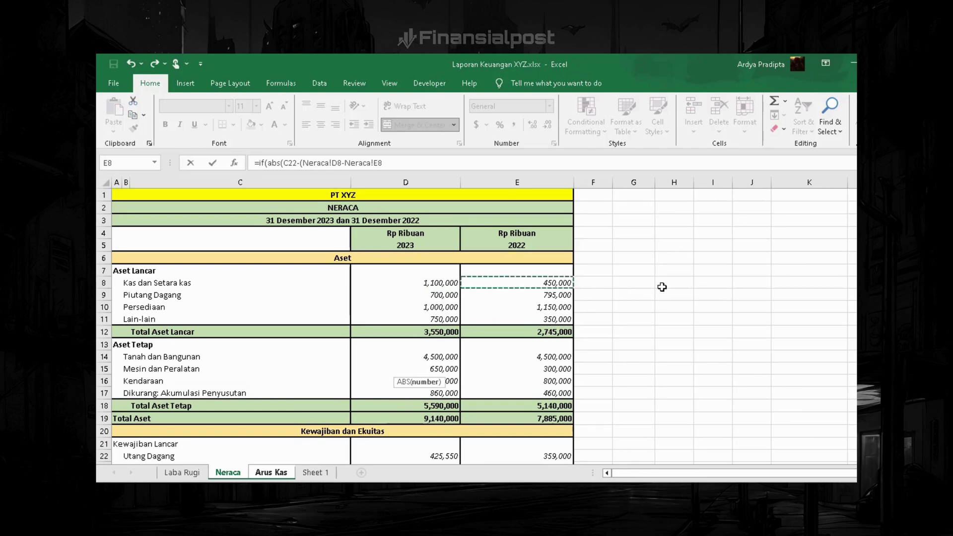
{"action": "type", "text": "))>1"}
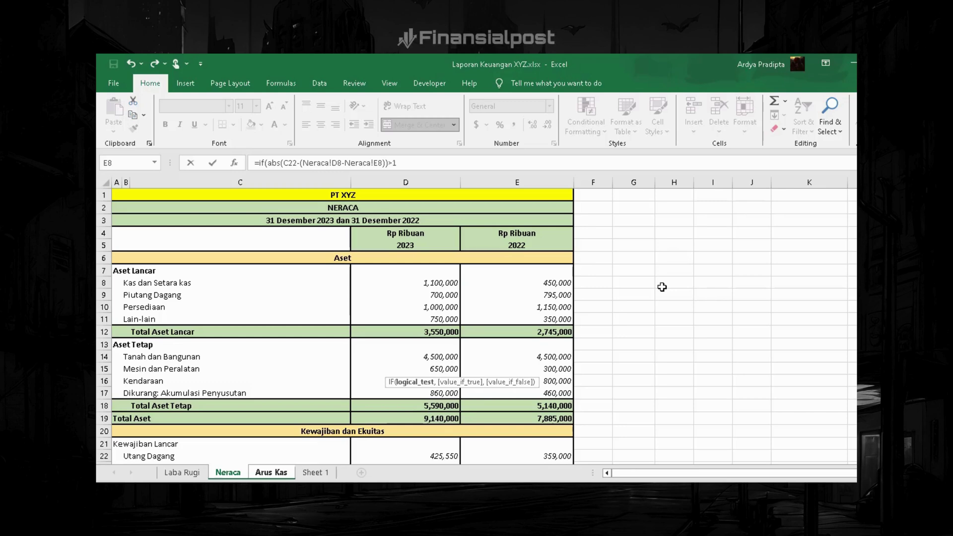
{"action": "type", "text": ","}
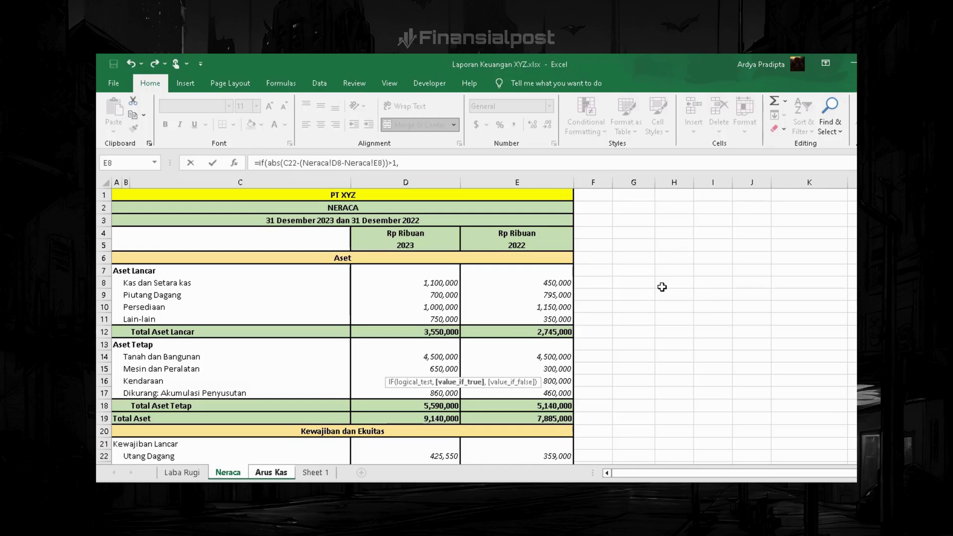
{"action": "type", "text": "\"false"}
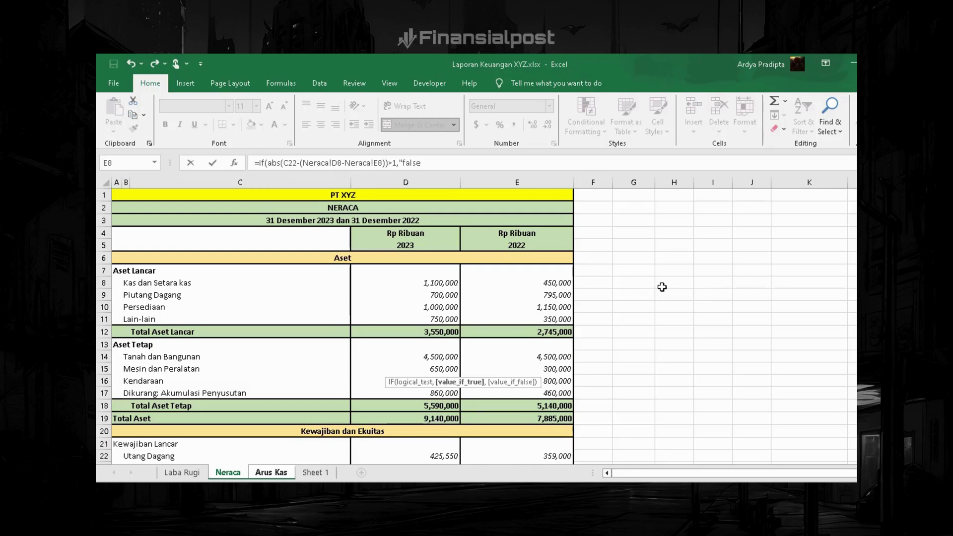
{"action": "type", "text": "\","}
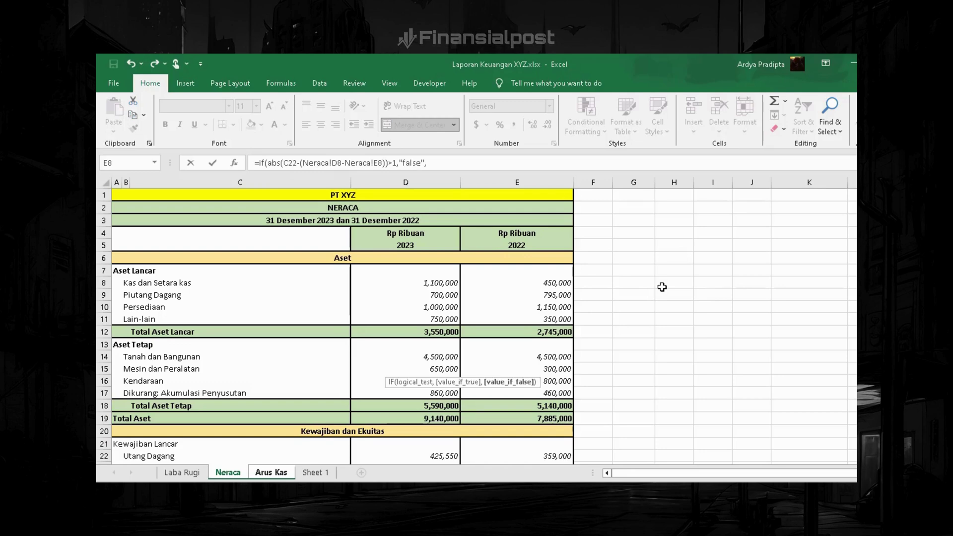
{"action": "type", "text": "\"true\""}
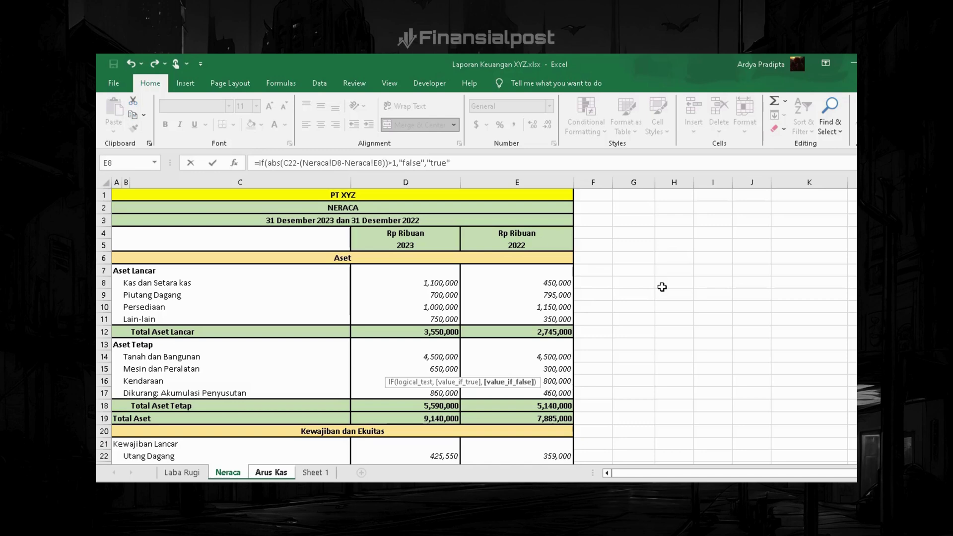
{"action": "type", "text": ")"}
{"action": "key", "text": "Return"}
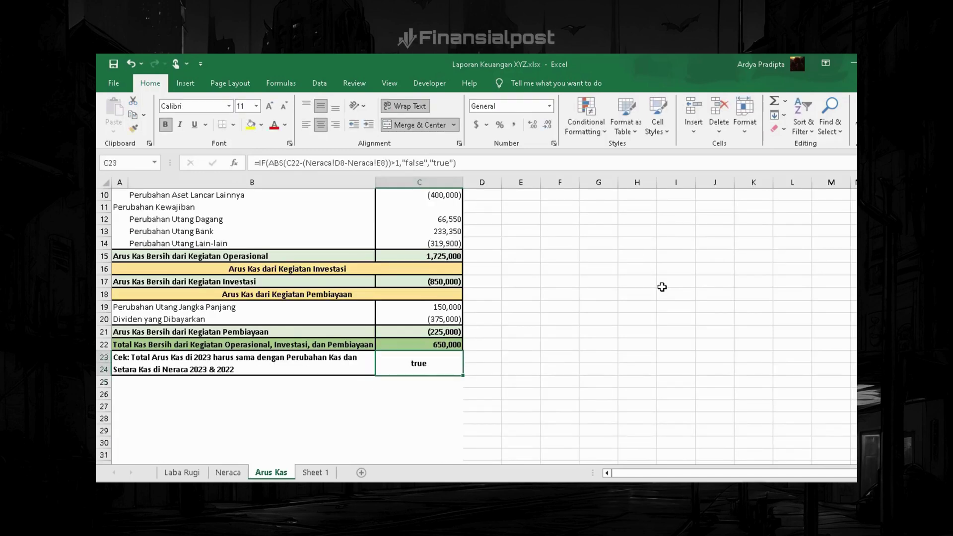
{"action": "key", "text": "F2"}
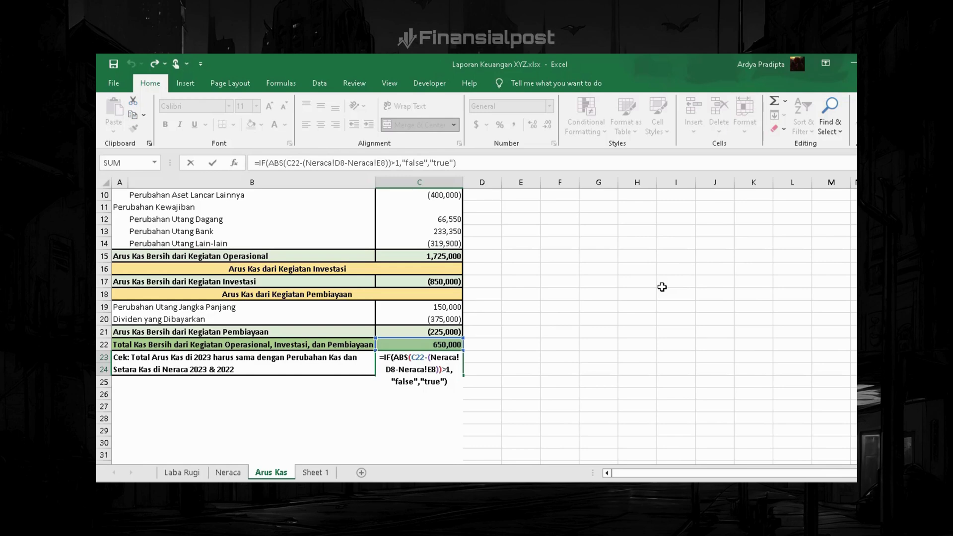
{"action": "key", "text": "ctrl+Return"}
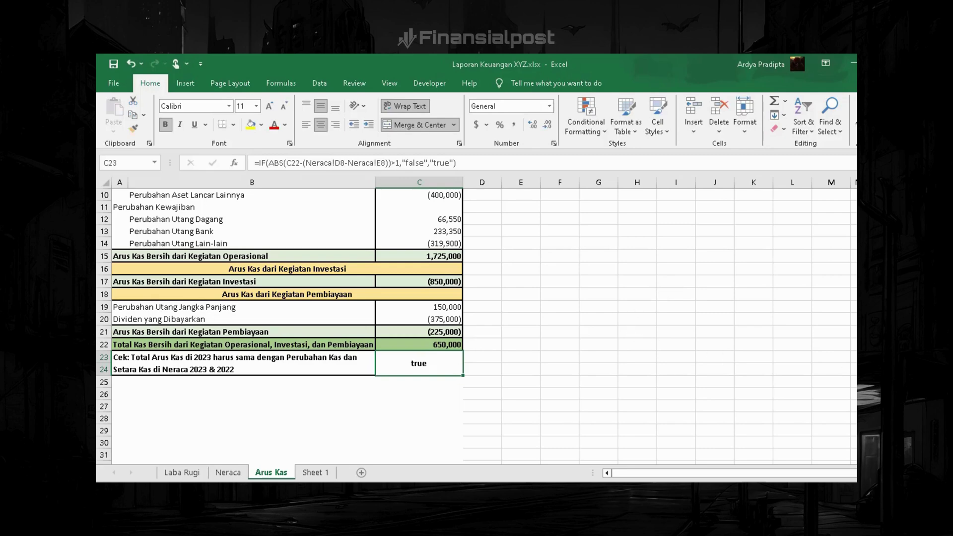
{"action": "left_click", "coordinate": [437, 307]}
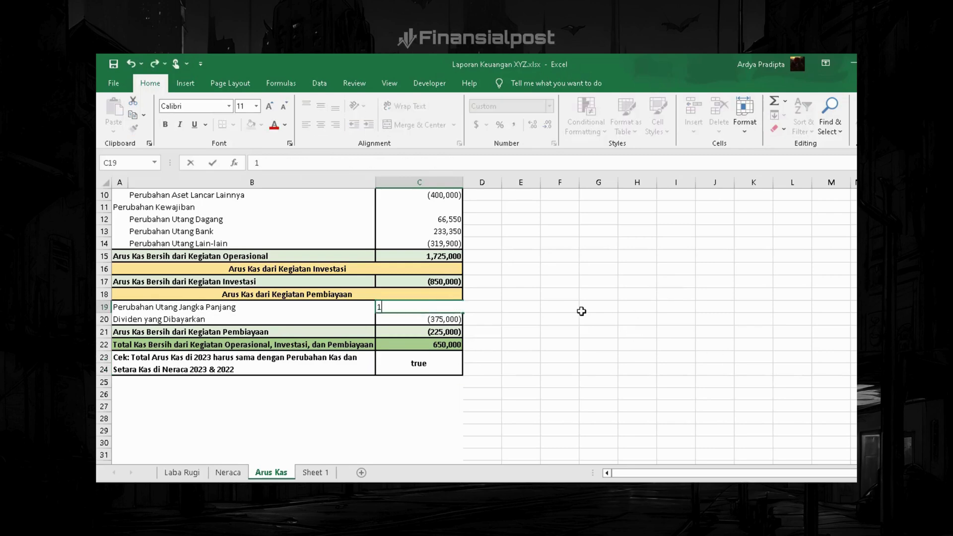
{"action": "type", "text": "155"}
{"action": "key", "text": "Return"}
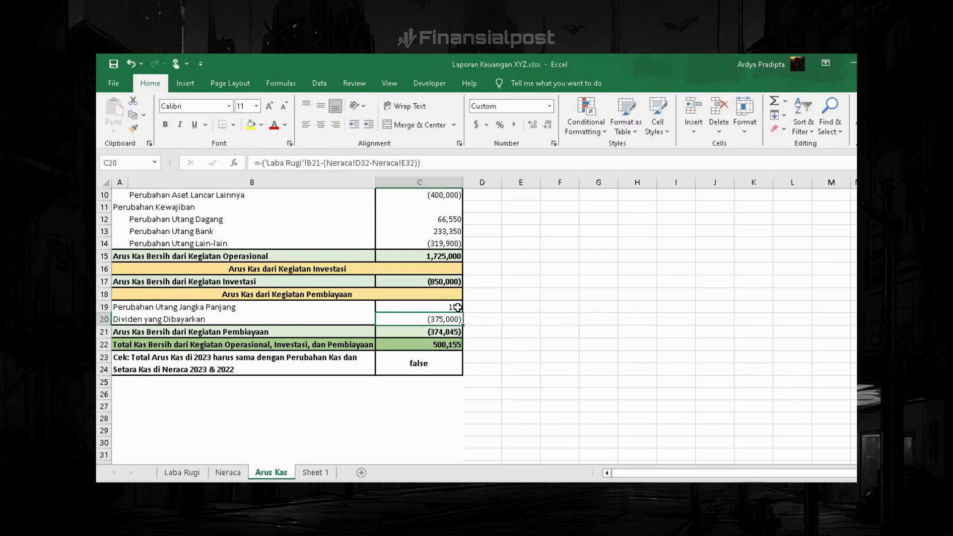
{"action": "left_click", "coordinate": [456, 306]}
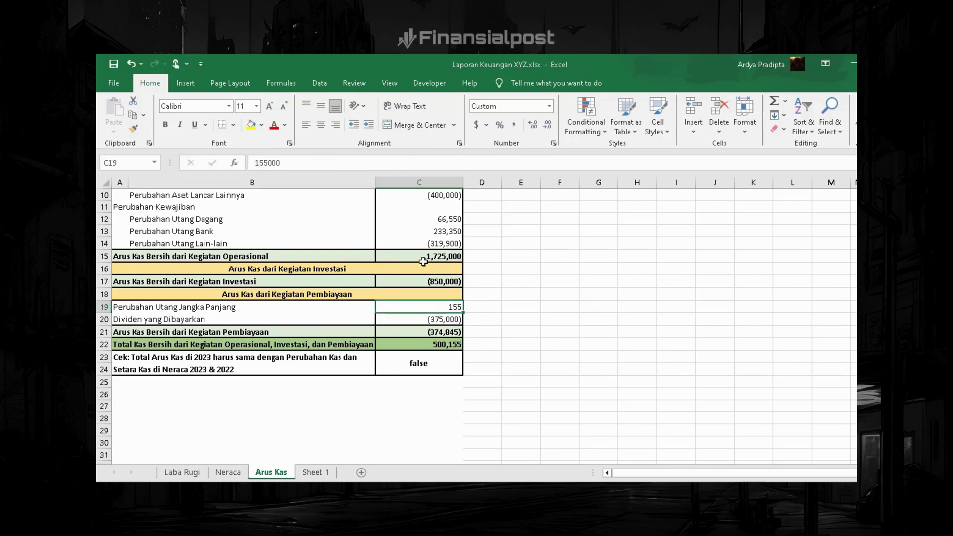
{"action": "left_click", "coordinate": [131, 64]}
{"action": "scroll", "coordinate": [464, 295], "scroll_direction": "up", "scroll_amount": 3}
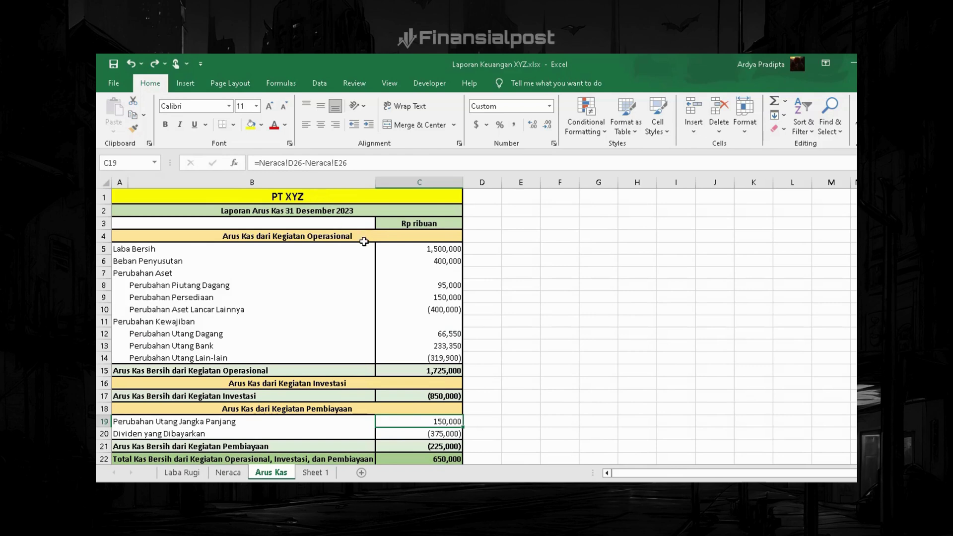
{"action": "scroll", "coordinate": [364, 246], "scroll_direction": "down", "scroll_amount": 1}
{"action": "scroll", "coordinate": [364, 246], "scroll_direction": "down", "scroll_amount": 1}
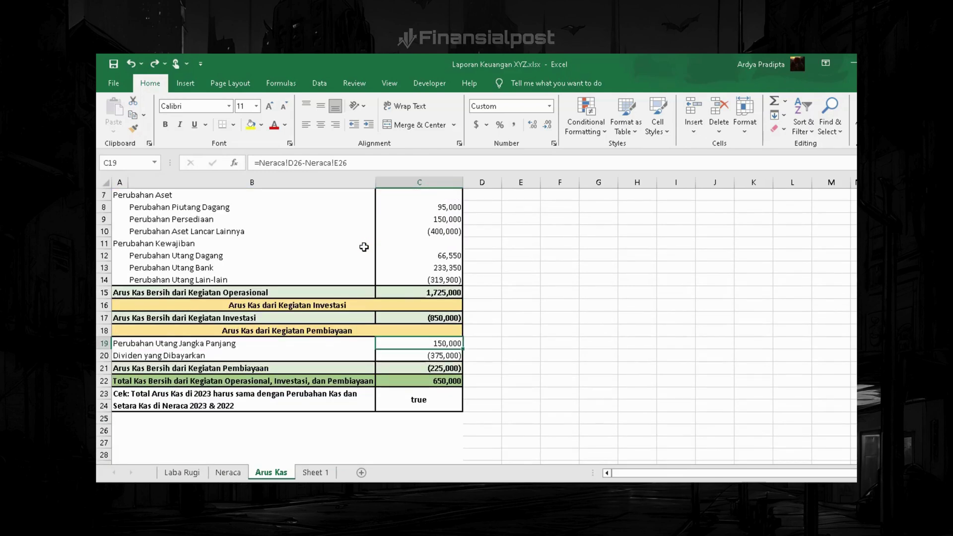
{"action": "scroll", "coordinate": [364, 247], "scroll_direction": "up", "scroll_amount": 1}
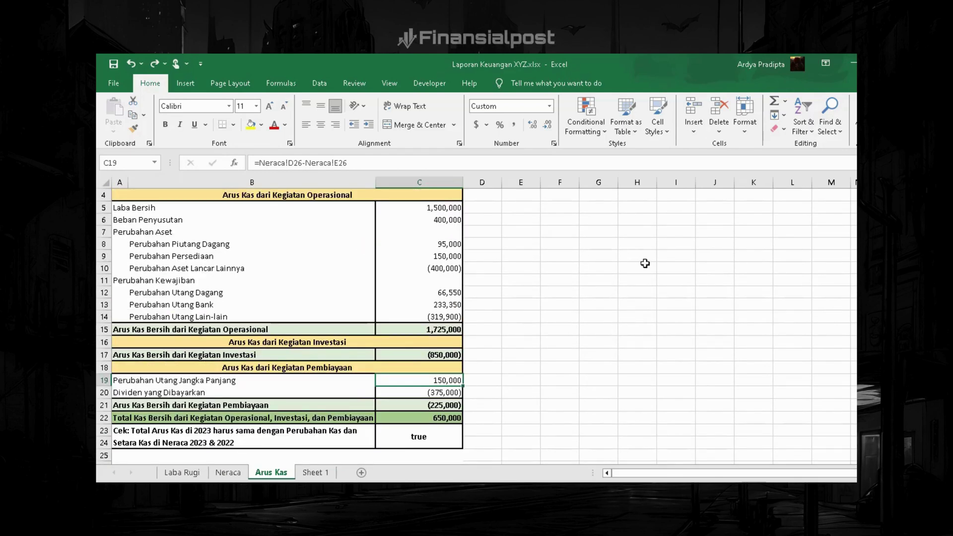
{"action": "scroll", "coordinate": [645, 264], "scroll_direction": "up", "scroll_amount": 1}
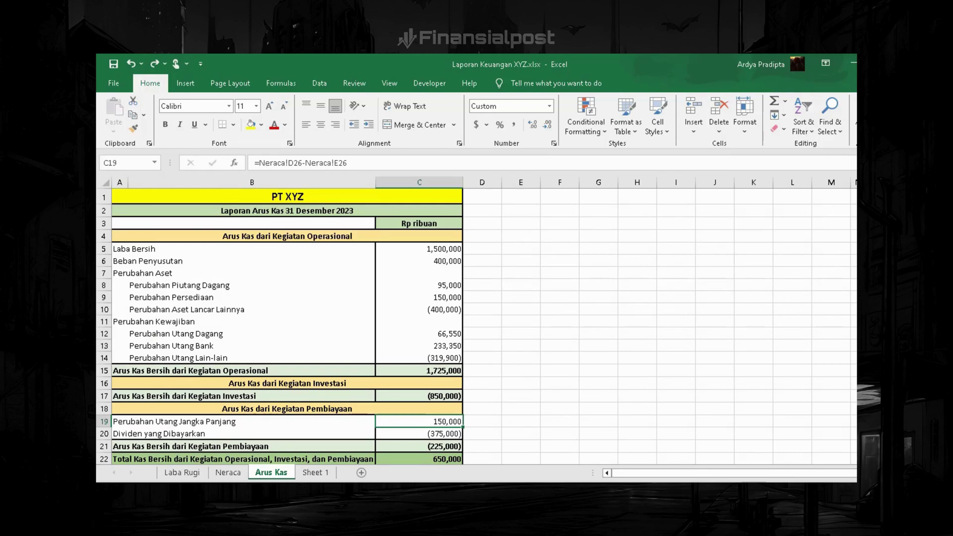